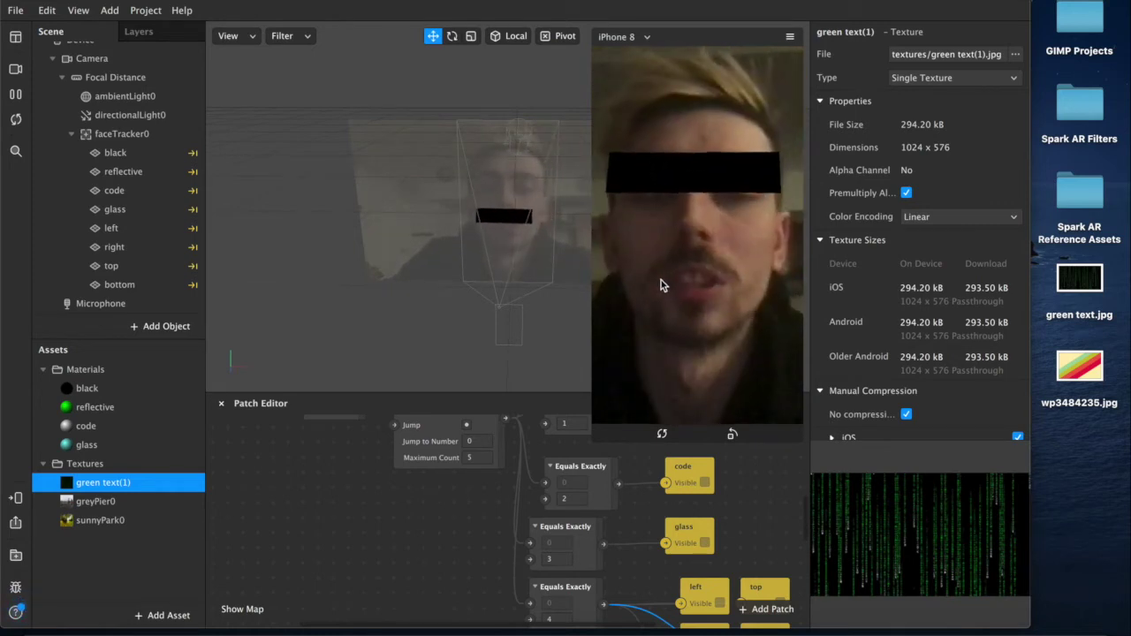
Tap the finished filter to cycle the eye bar through green, code, glass, dark overlay and black styles
click(661, 280)
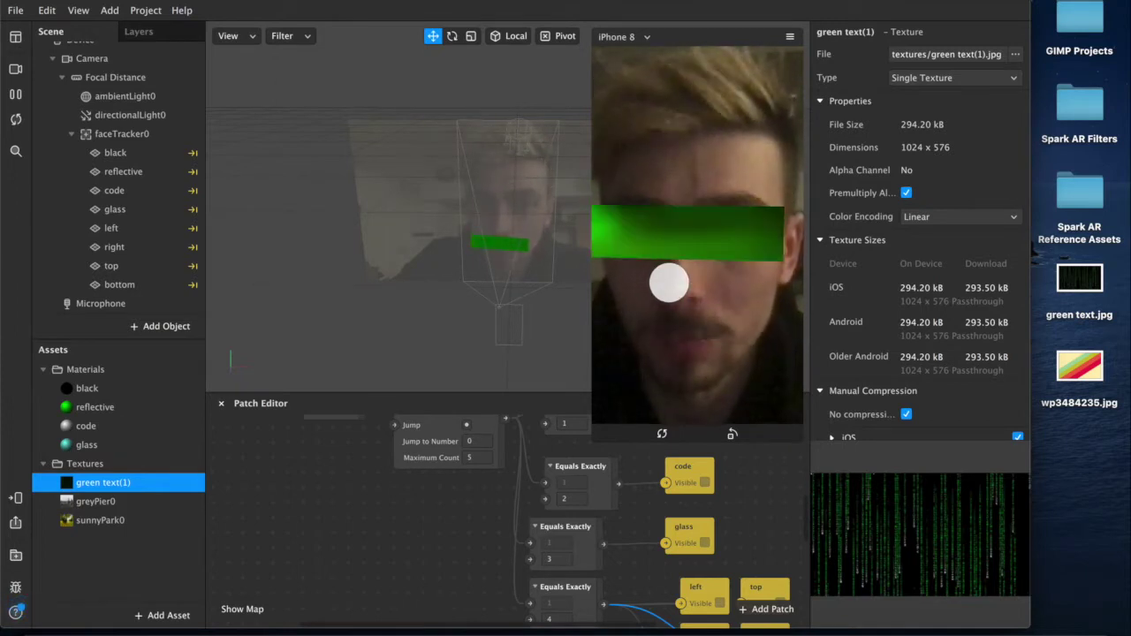
click(669, 283)
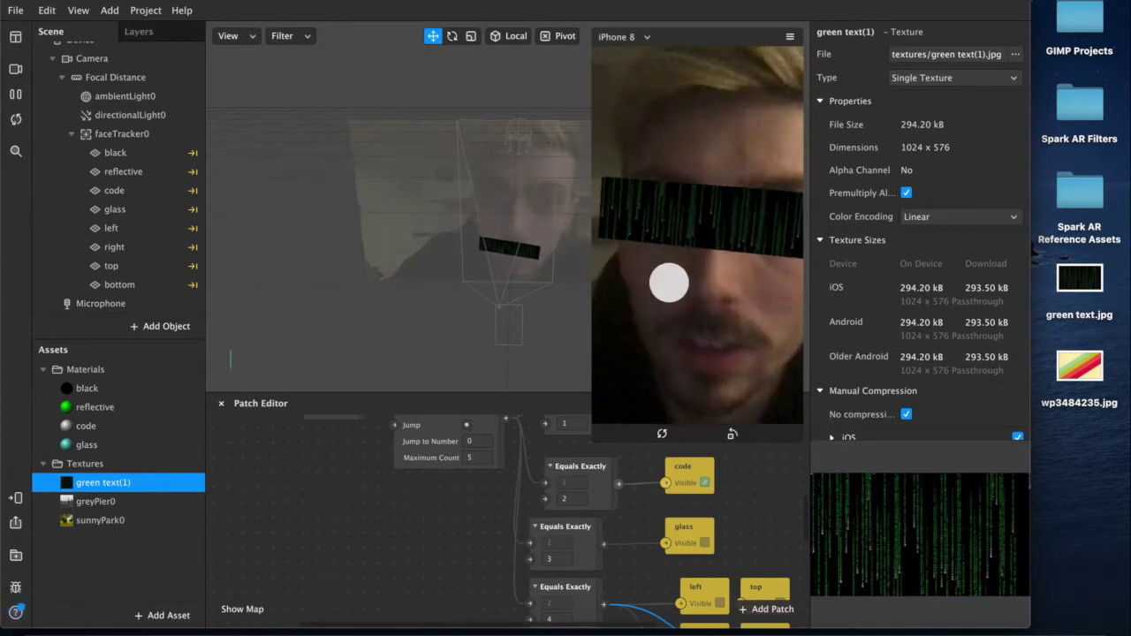
click(670, 283)
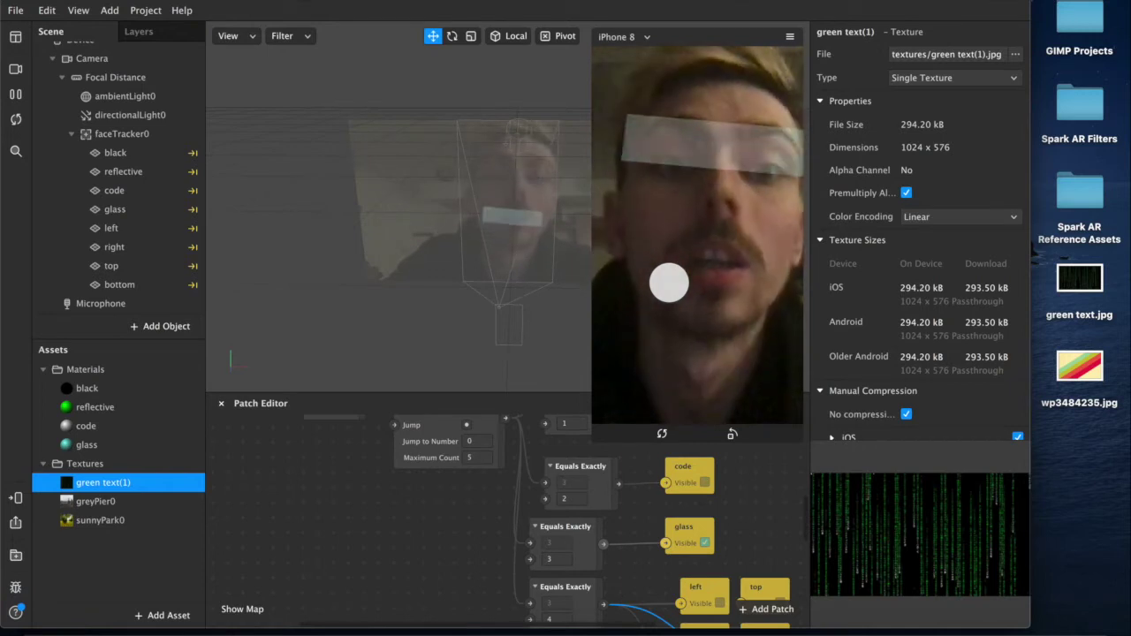
click(669, 283)
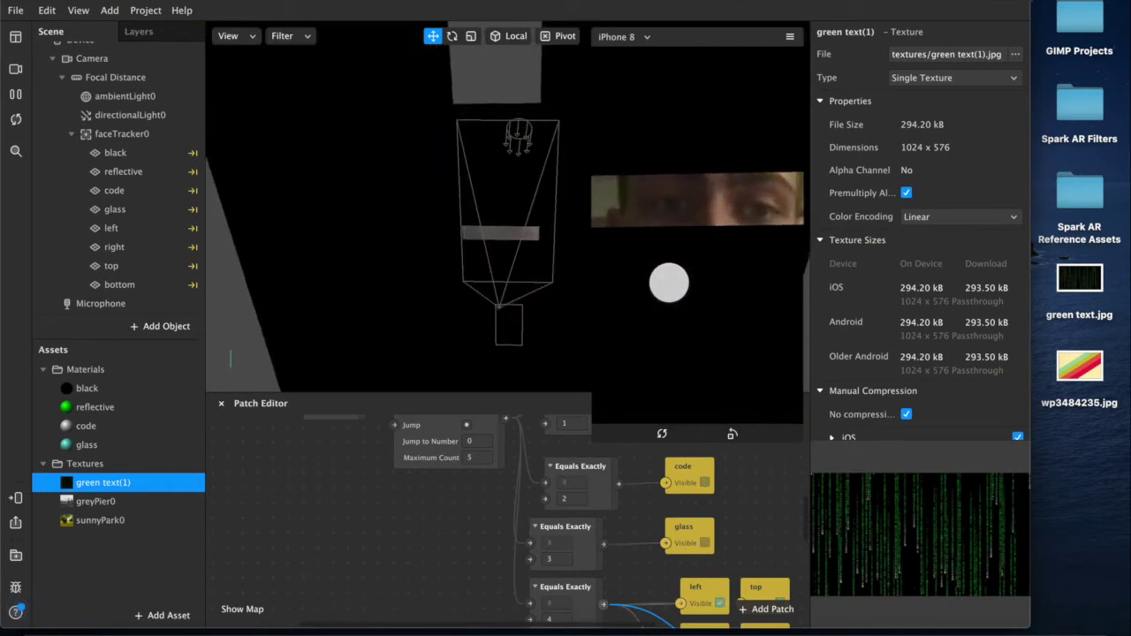
click(669, 283)
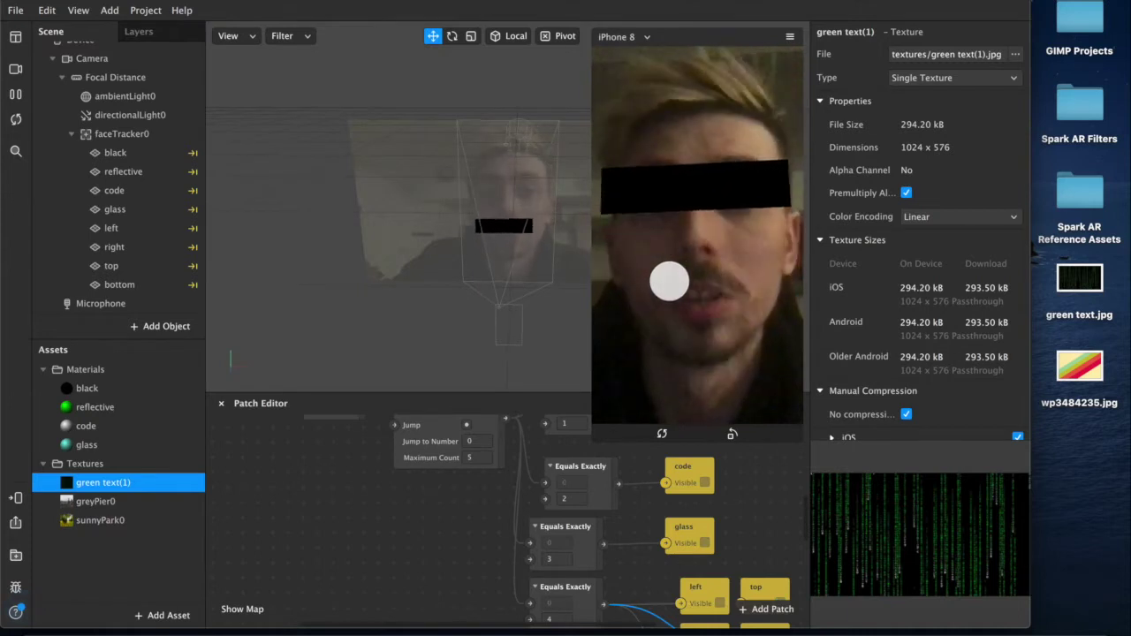
click(669, 281)
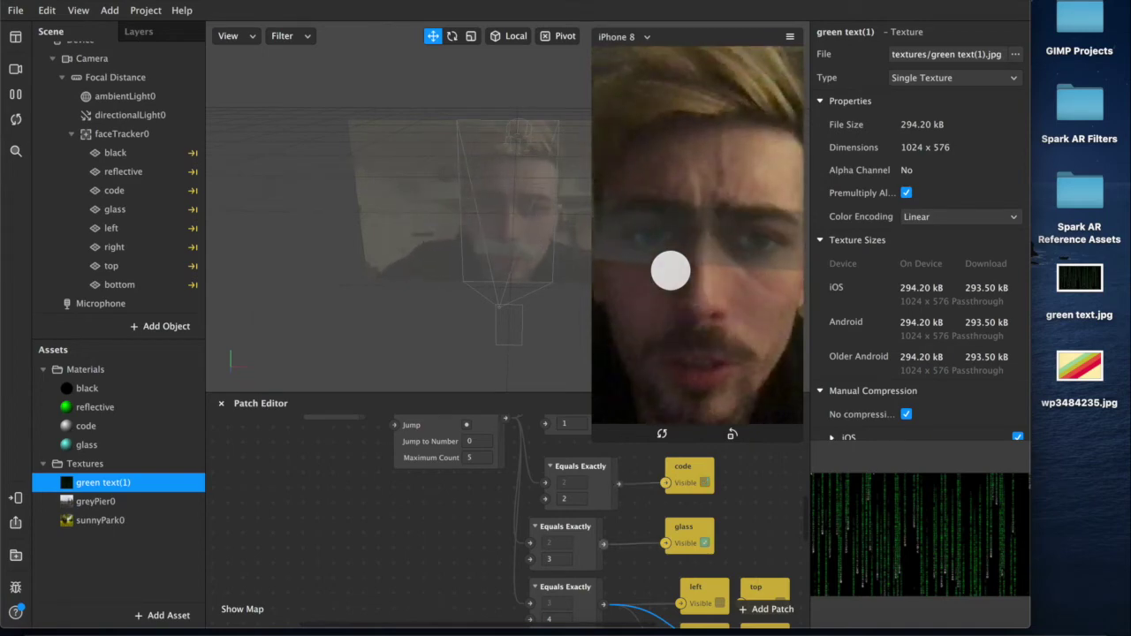
click(671, 271)
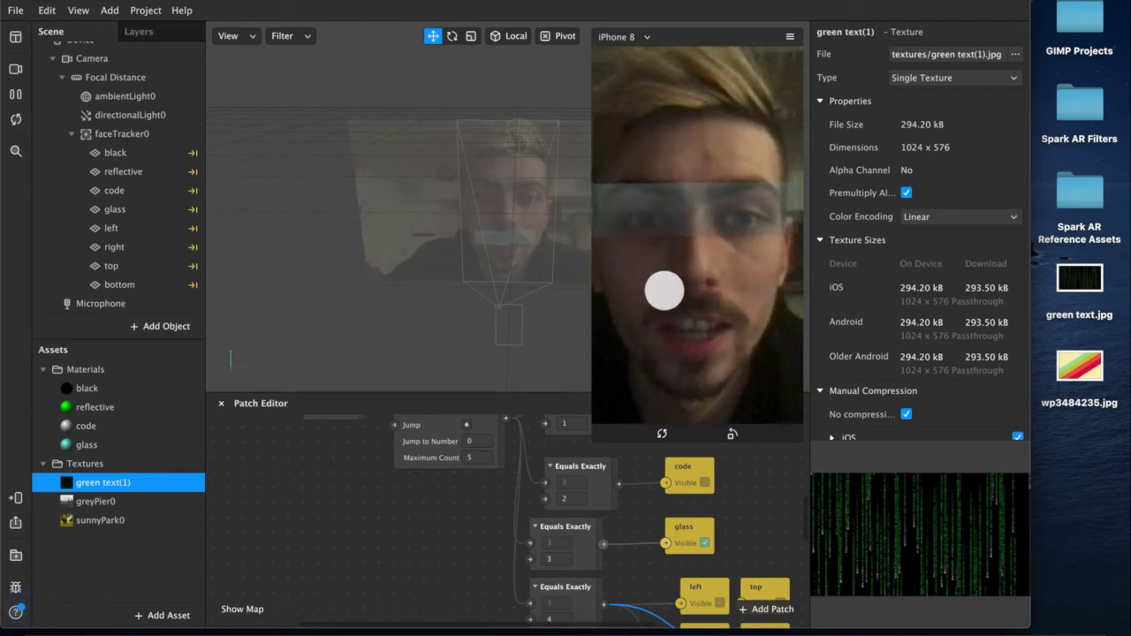
click(664, 291)
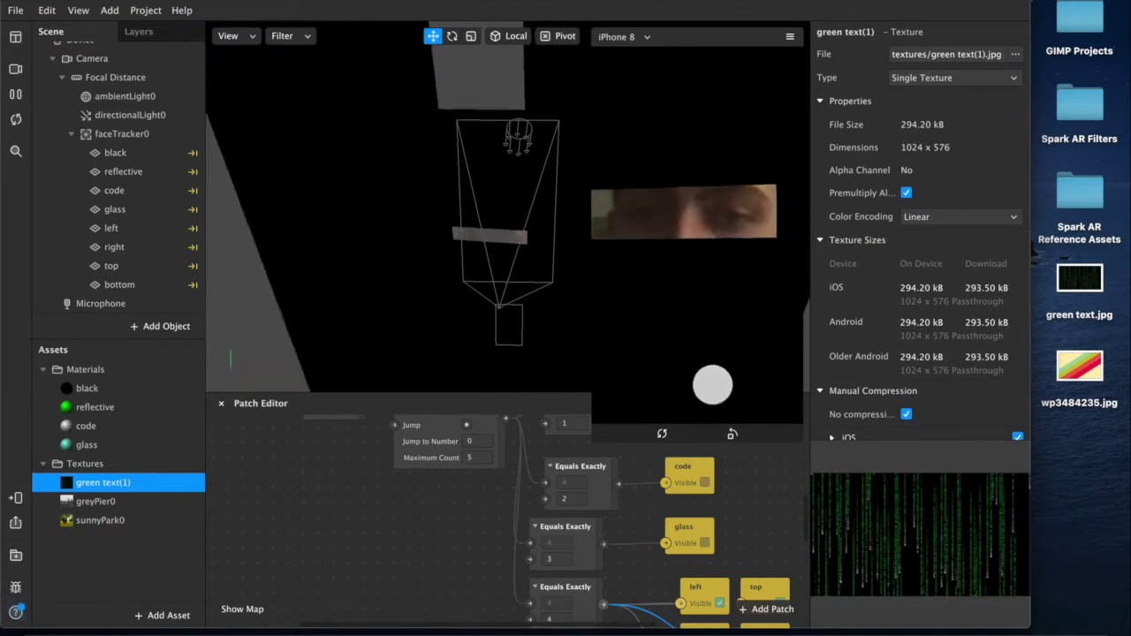
click(712, 385)
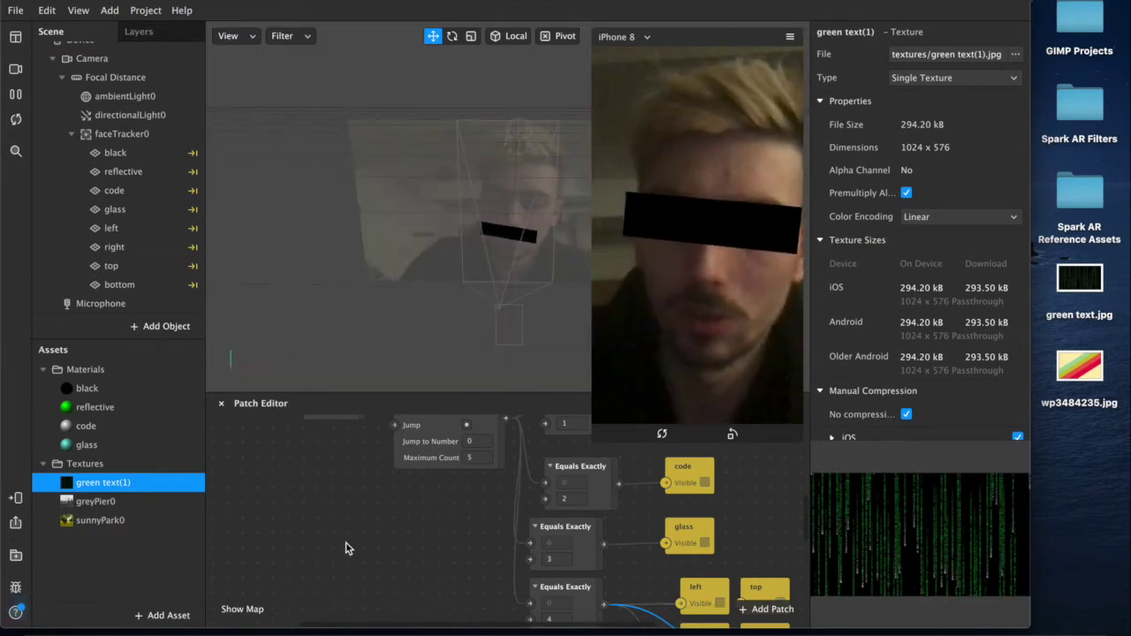
Preview green text.jpg and import it into the project's Assets
scroll(346, 548, down, 6)
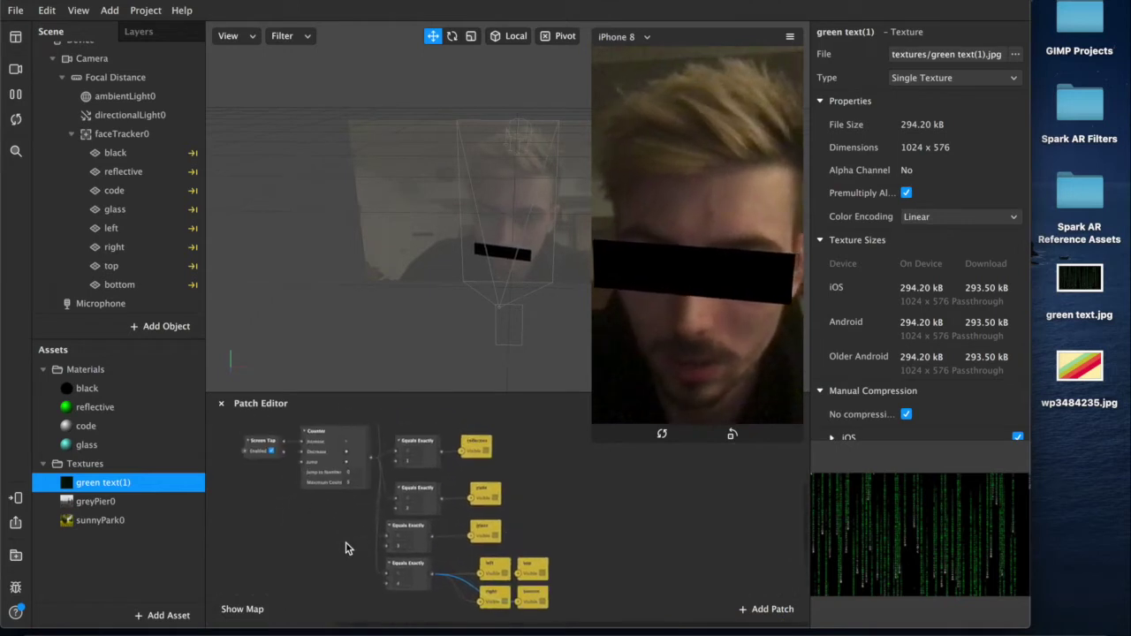
scroll(346, 543, left, 3)
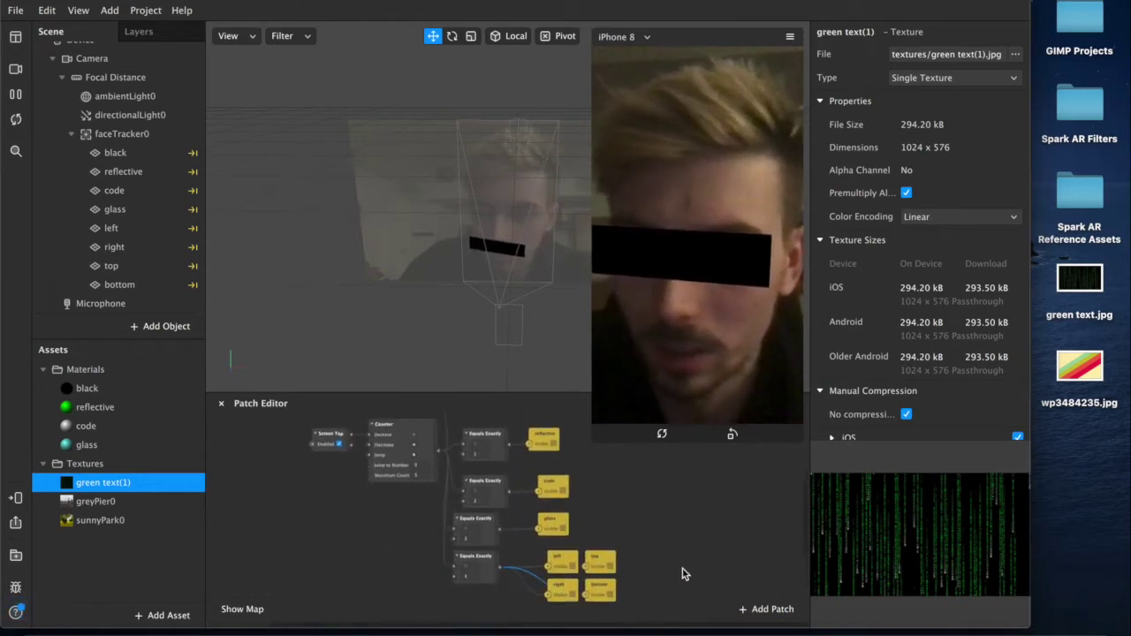
scroll(681, 574, up, 3)
scroll(681, 573, left, 2)
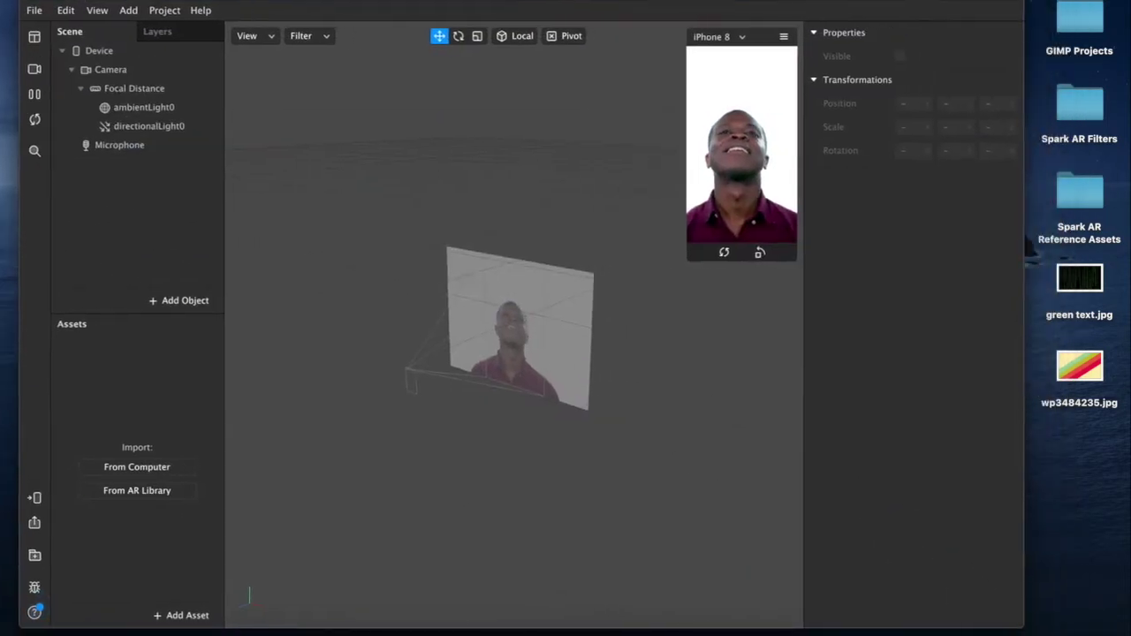
click(1087, 301)
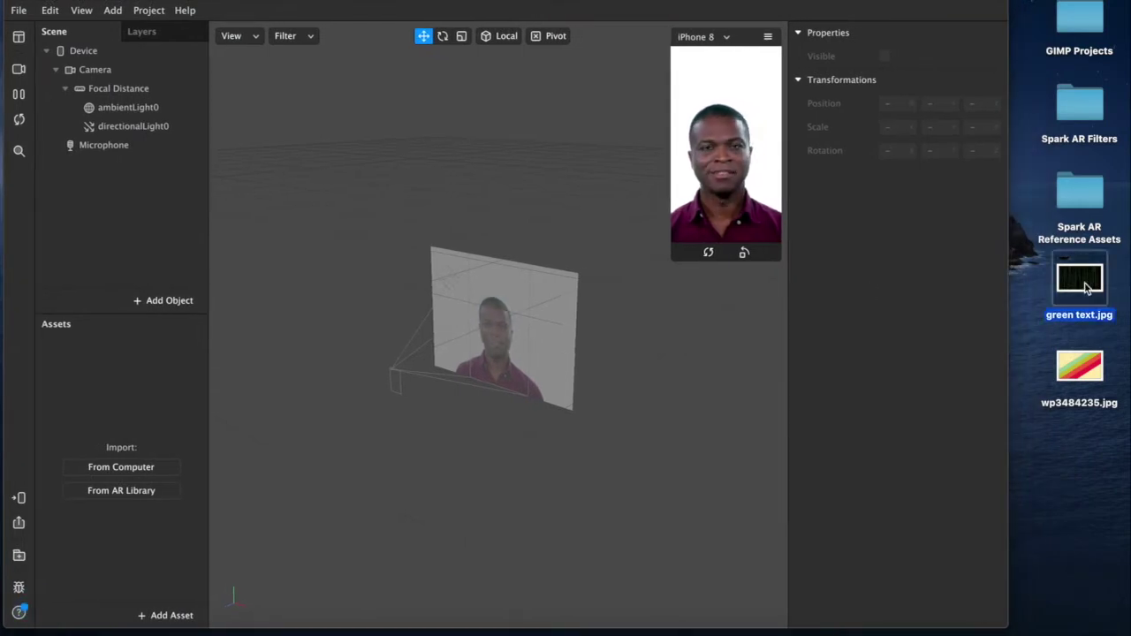
key(super+o)
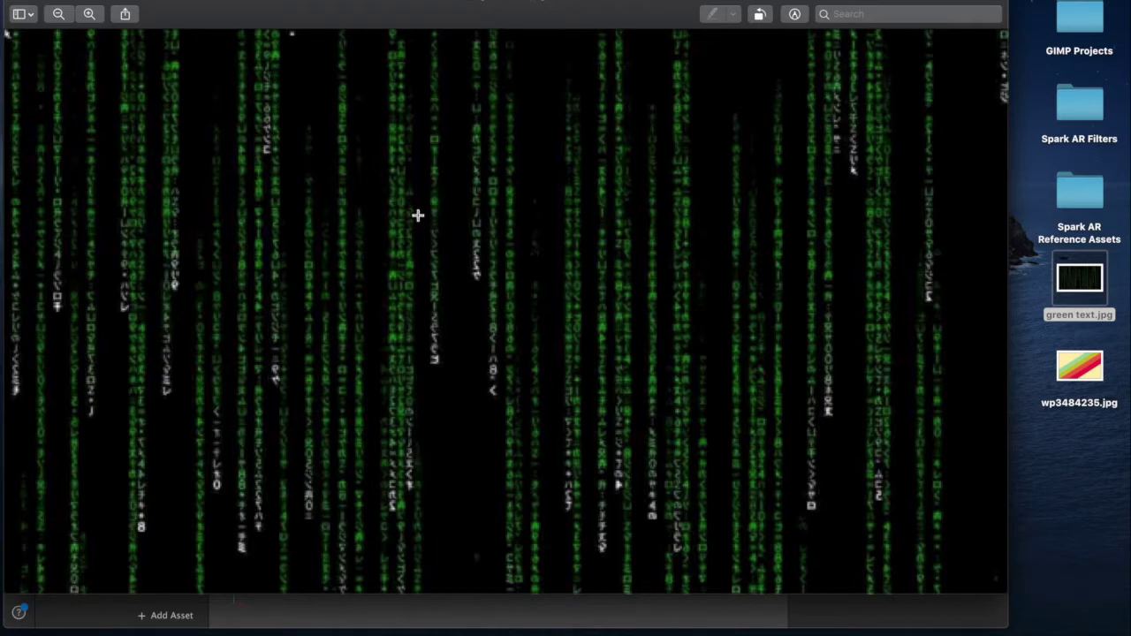
click(13, 6)
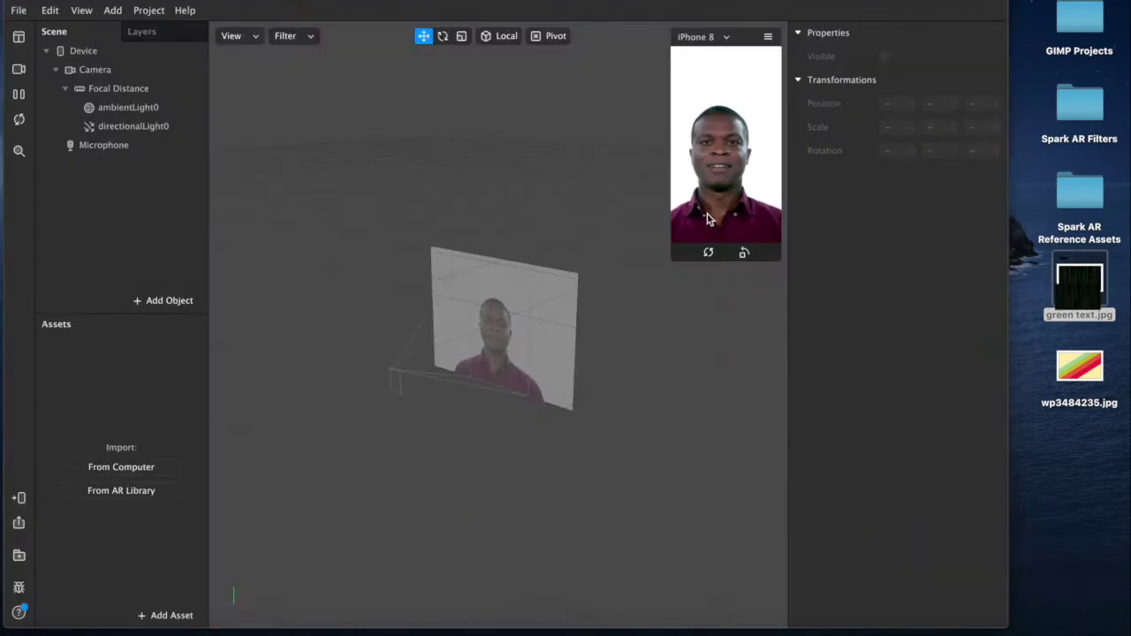
drag(1079, 278, 130, 399)
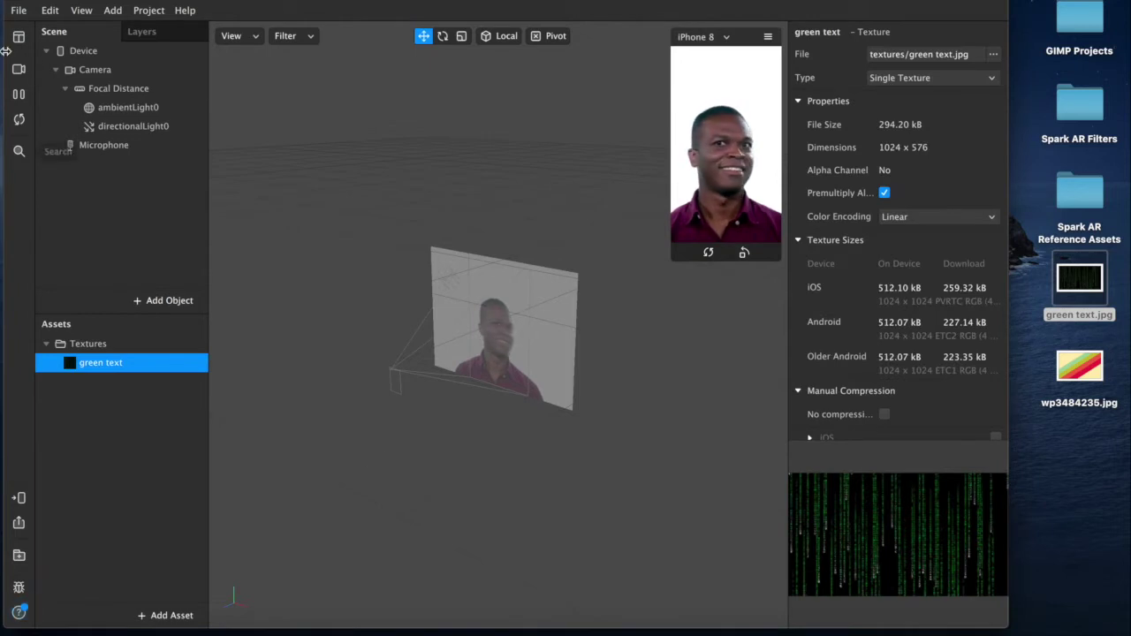
Add a face tracker to the scene with a plane under it
click(155, 300)
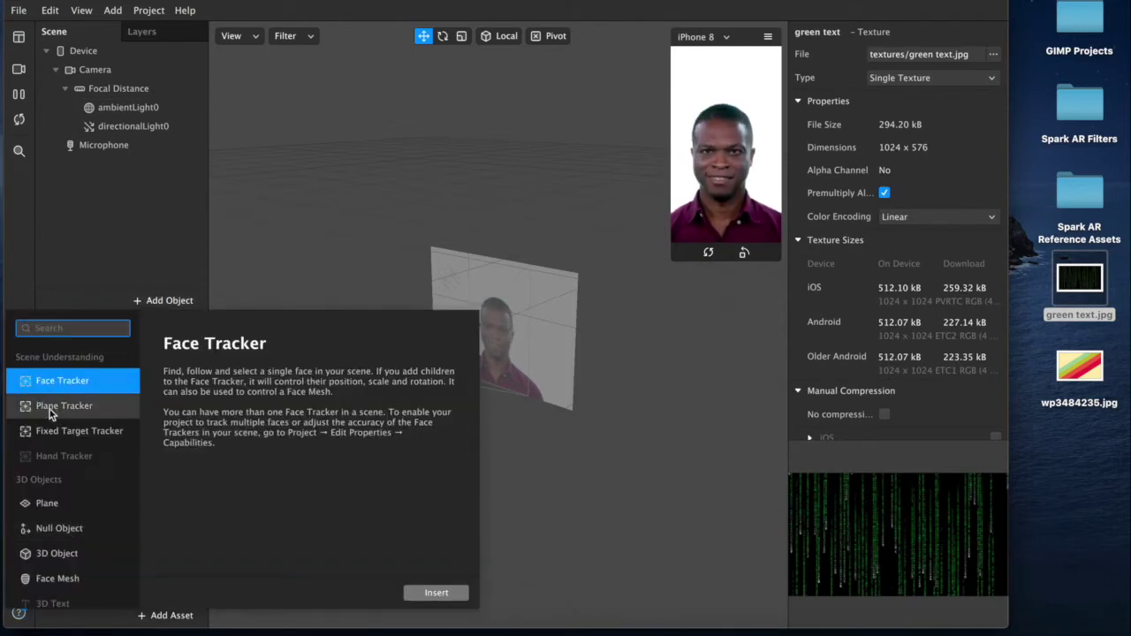
click(436, 594)
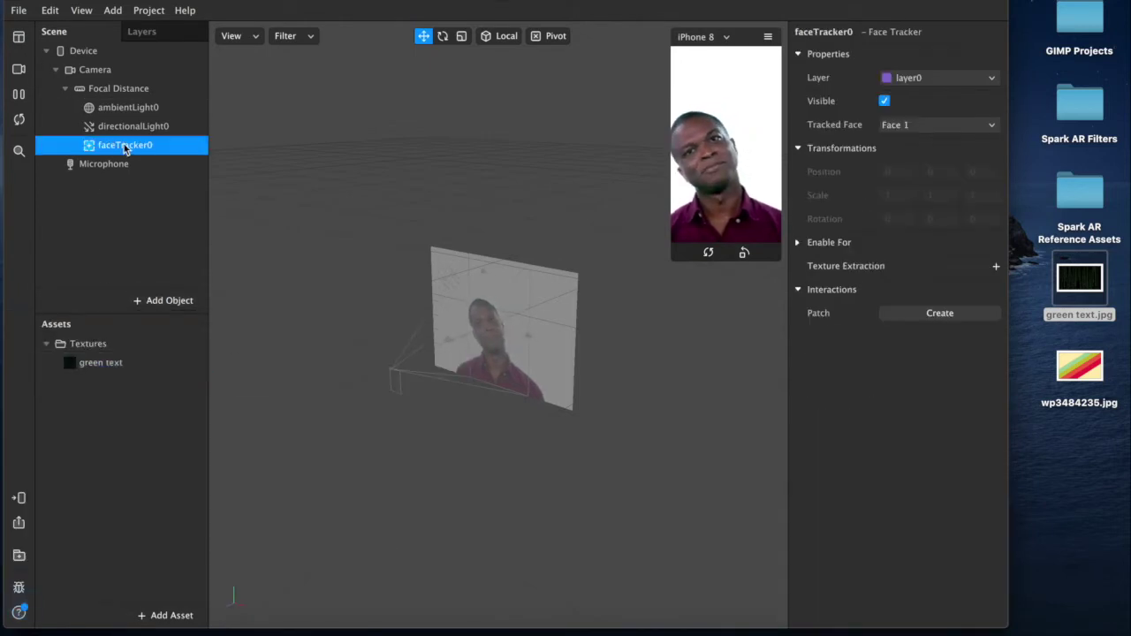
right_click(124, 149)
mouse_move(168, 159)
click(336, 250)
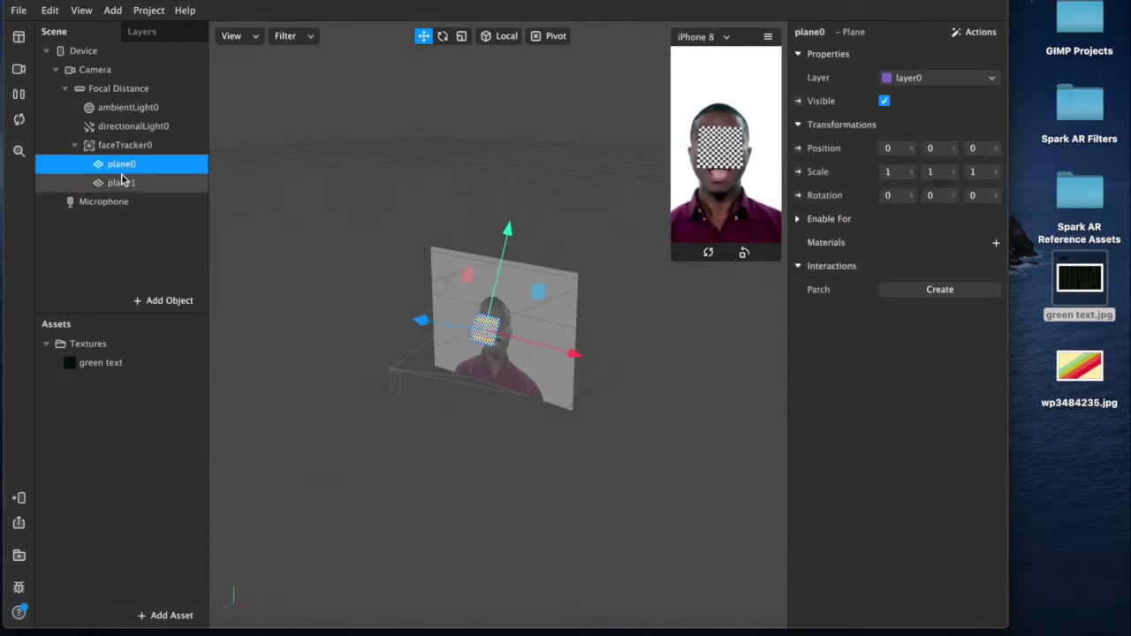
Duplicate the face tracker's planes twice to get eight planes
click(121, 182)
click(124, 168)
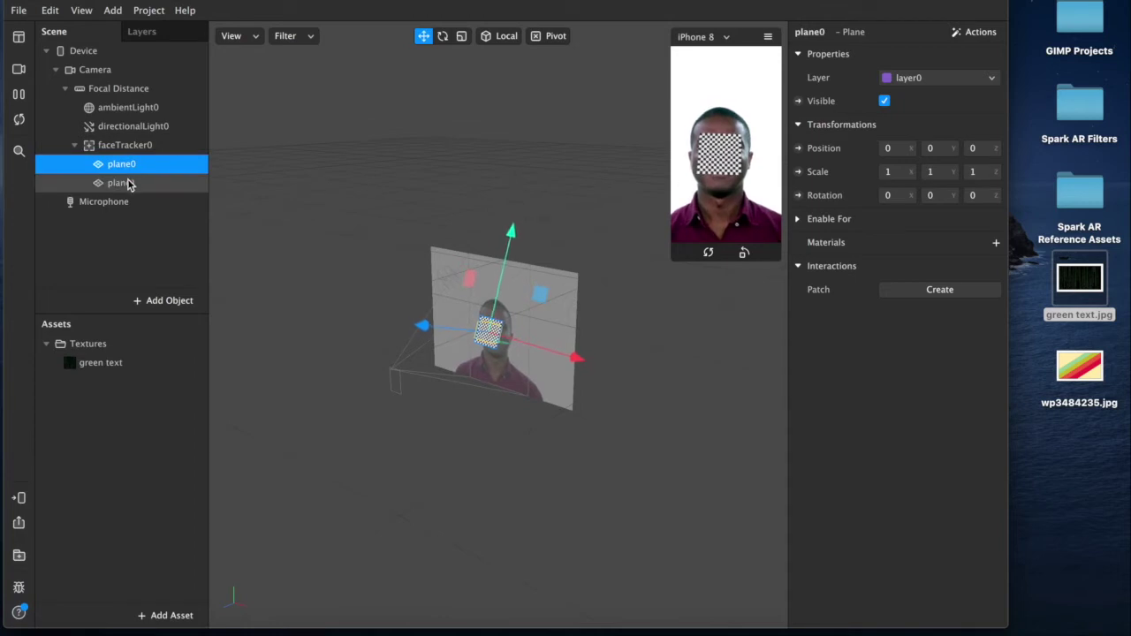
click(123, 182)
shift+click(133, 170)
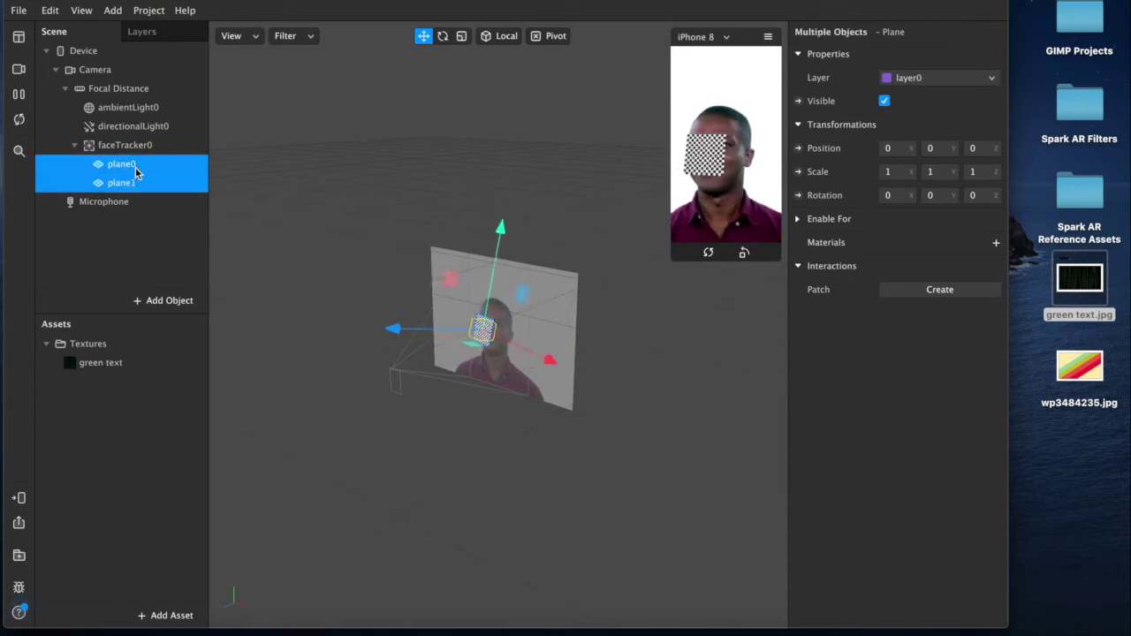
key(super+d)
shift+click(124, 221)
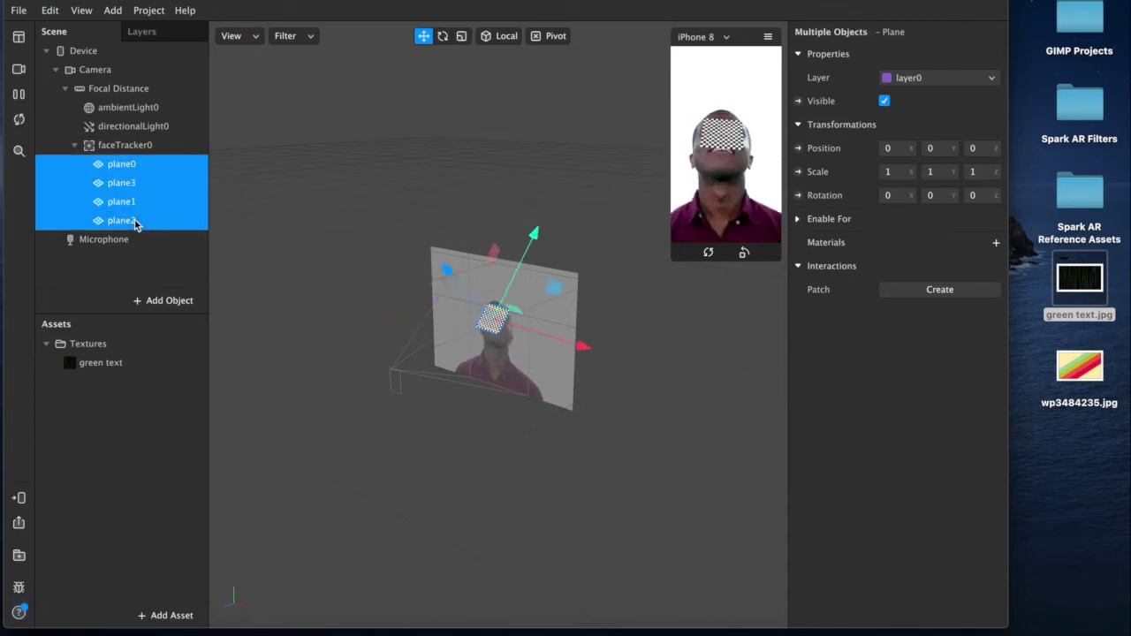
key(super+d)
Rename the first three planes black, glass and relfective
double_click(126, 166)
text(blac)
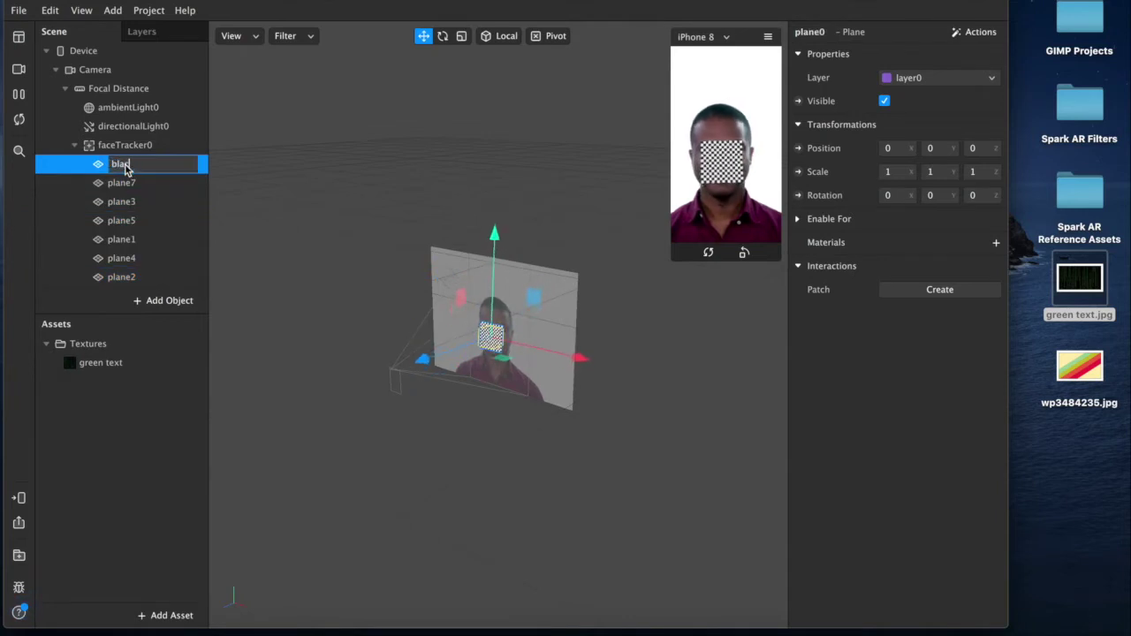
text(k)
key(Return)
double_click(124, 183)
text(gla)
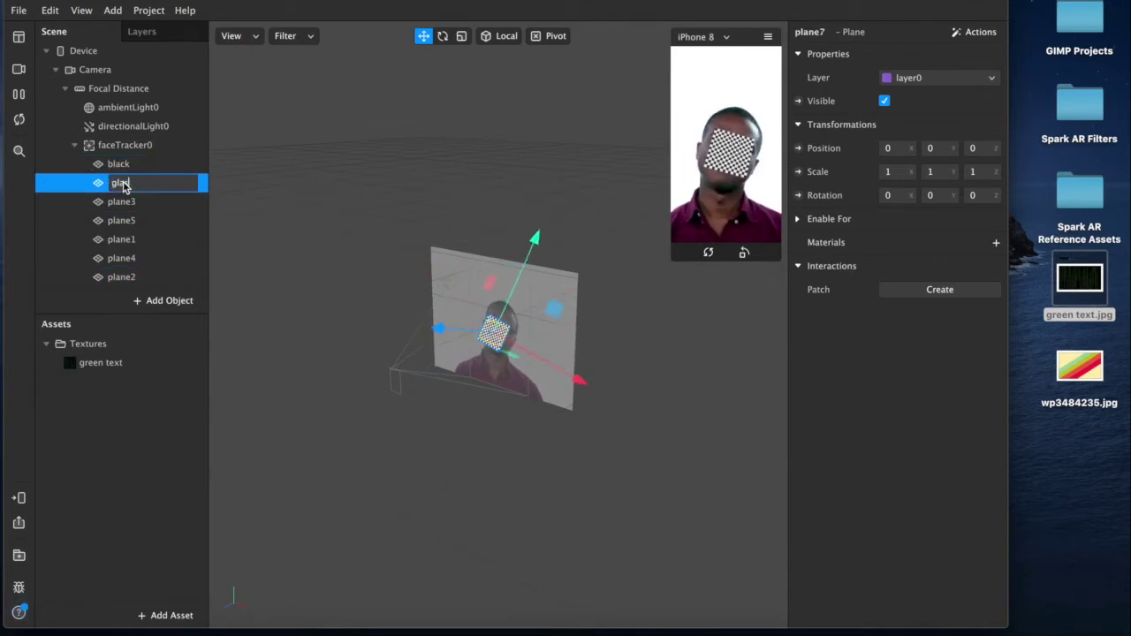
text(ss)
key(Return)
double_click(122, 203)
text(relfec)
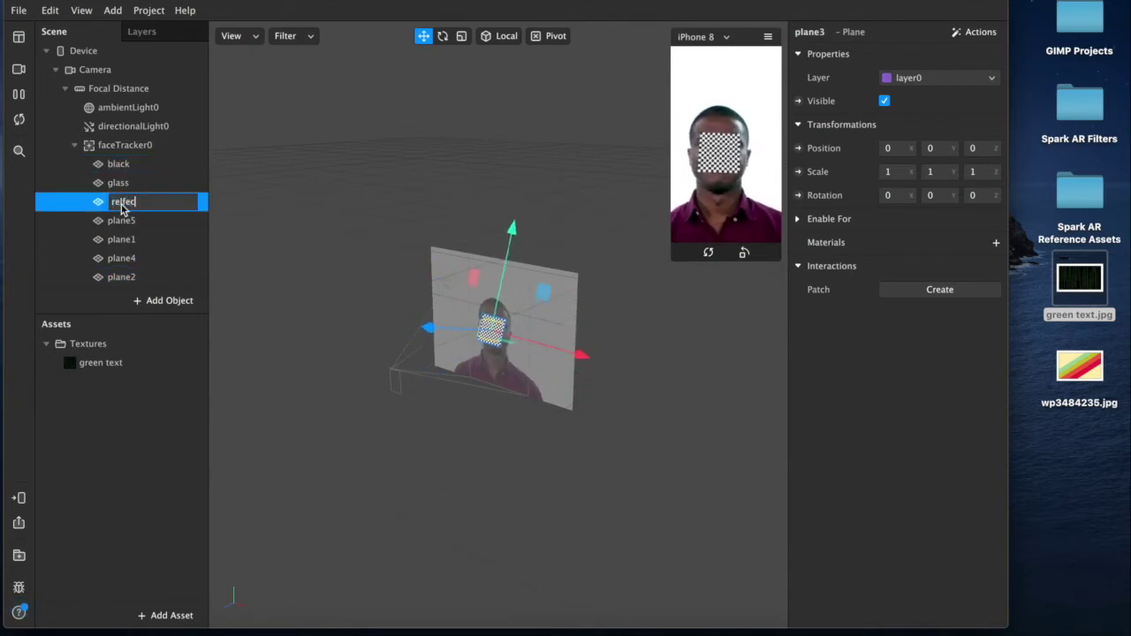
text(tive)
key(Return)
Name the fourth plane code, replacing an interim 'imagre' name
double_click(123, 221)
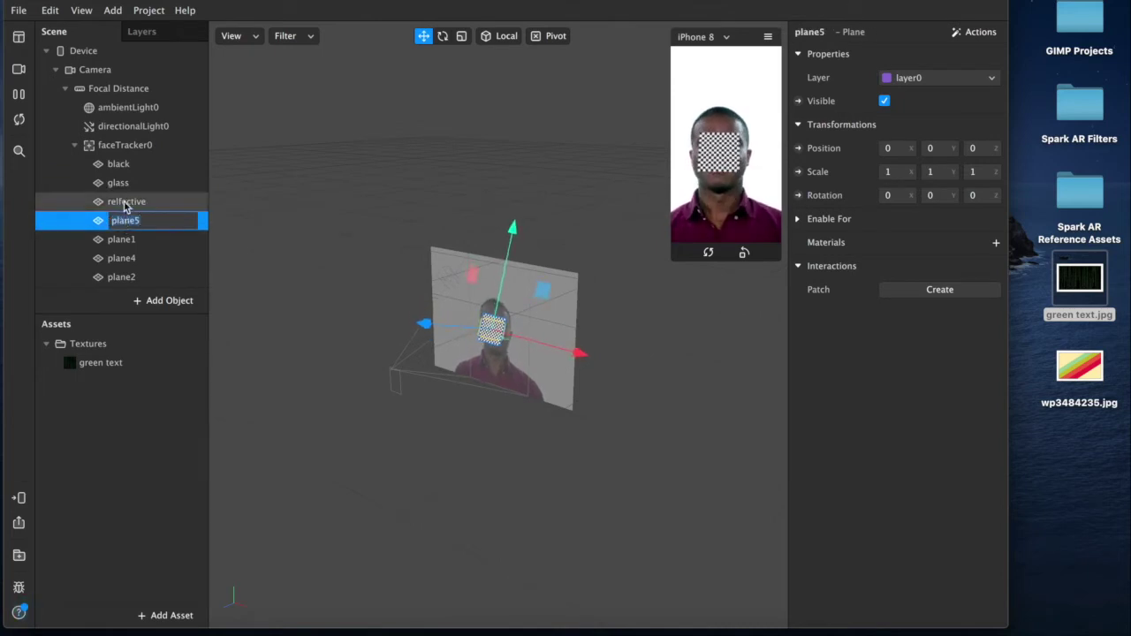
double_click(125, 203)
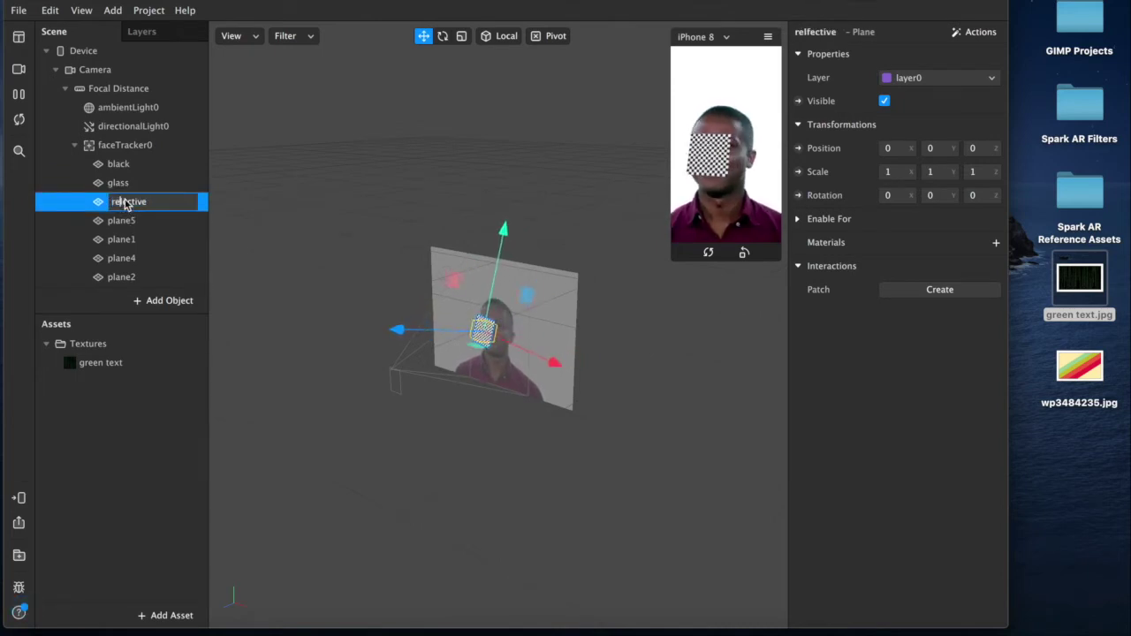
double_click(122, 222)
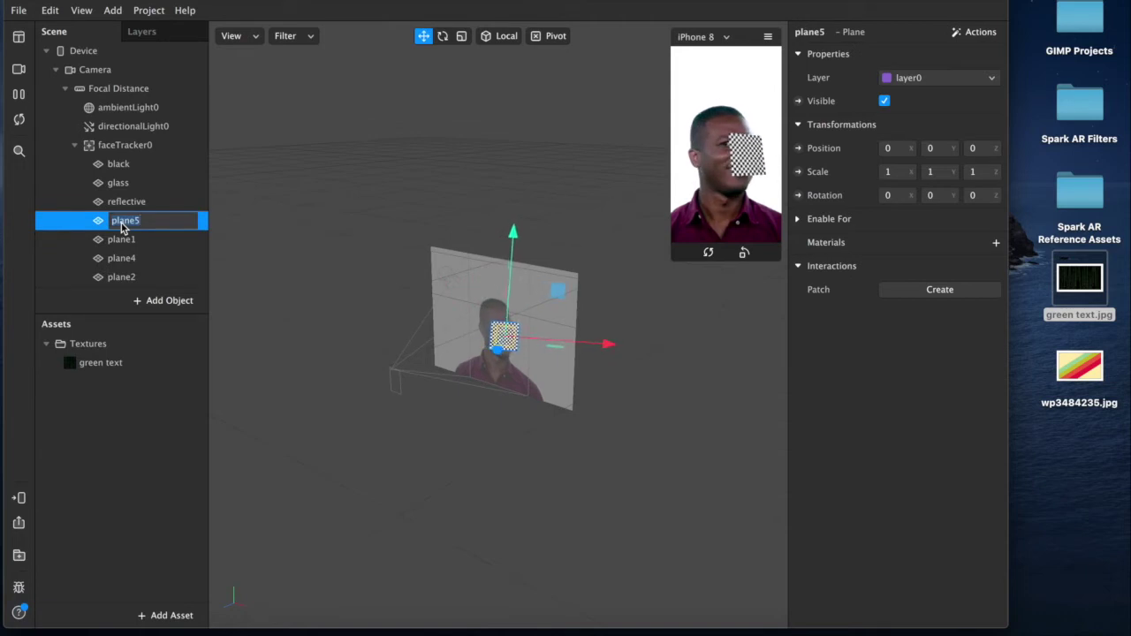
text(imagre)
key(Return)
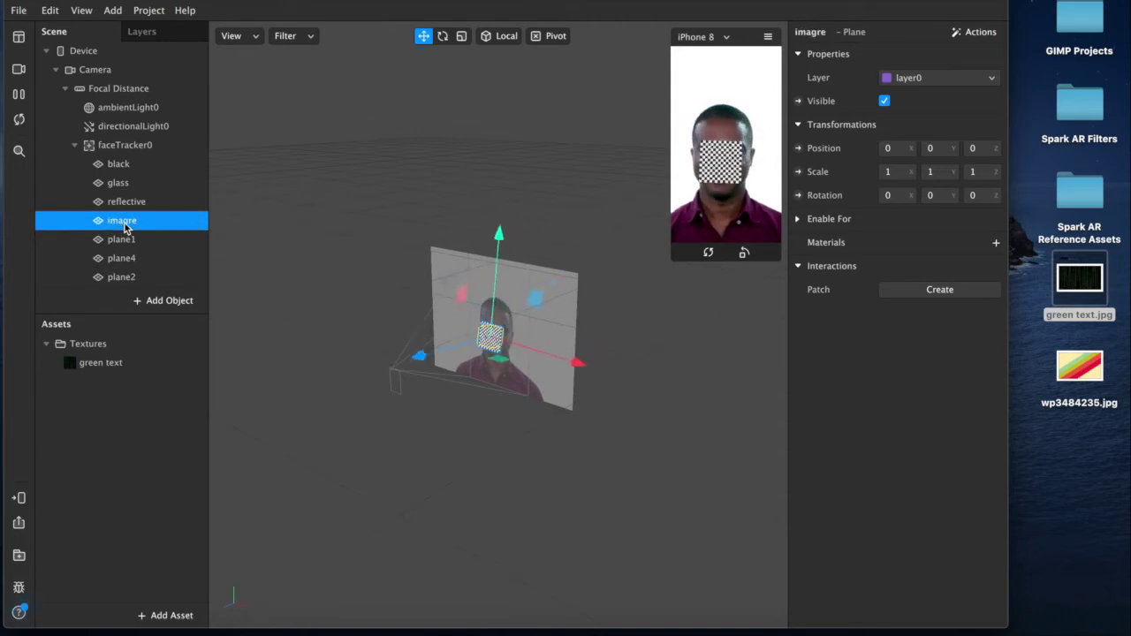
double_click(128, 226)
text(code)
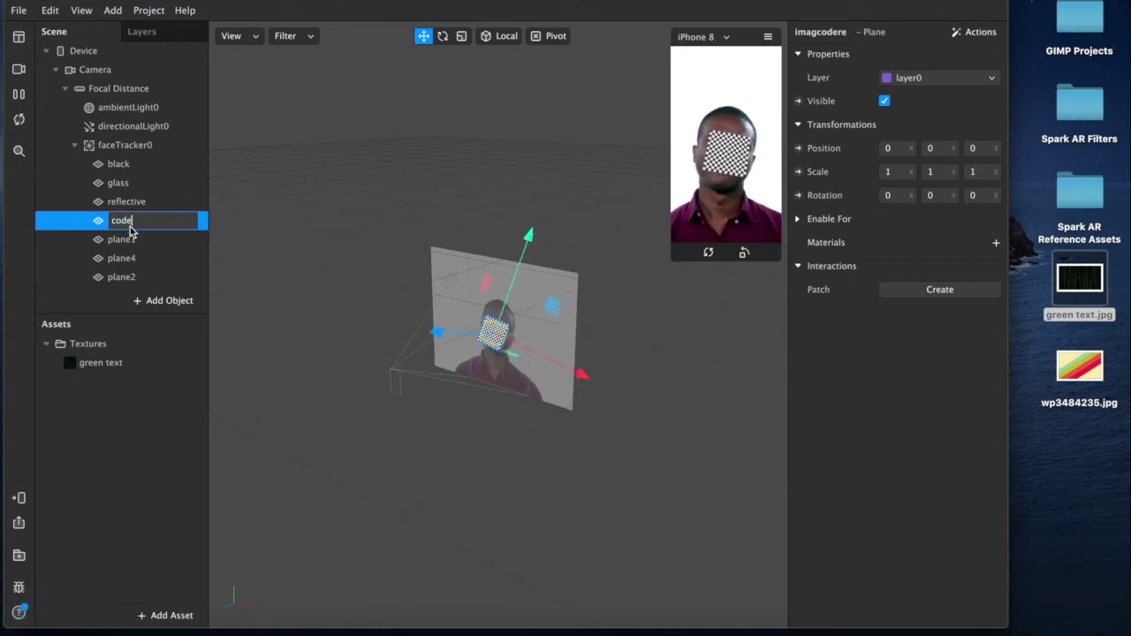
key(Return)
Rename the remaining four planes top, bottom, left and right
double_click(131, 241)
text(top)
key(Return)
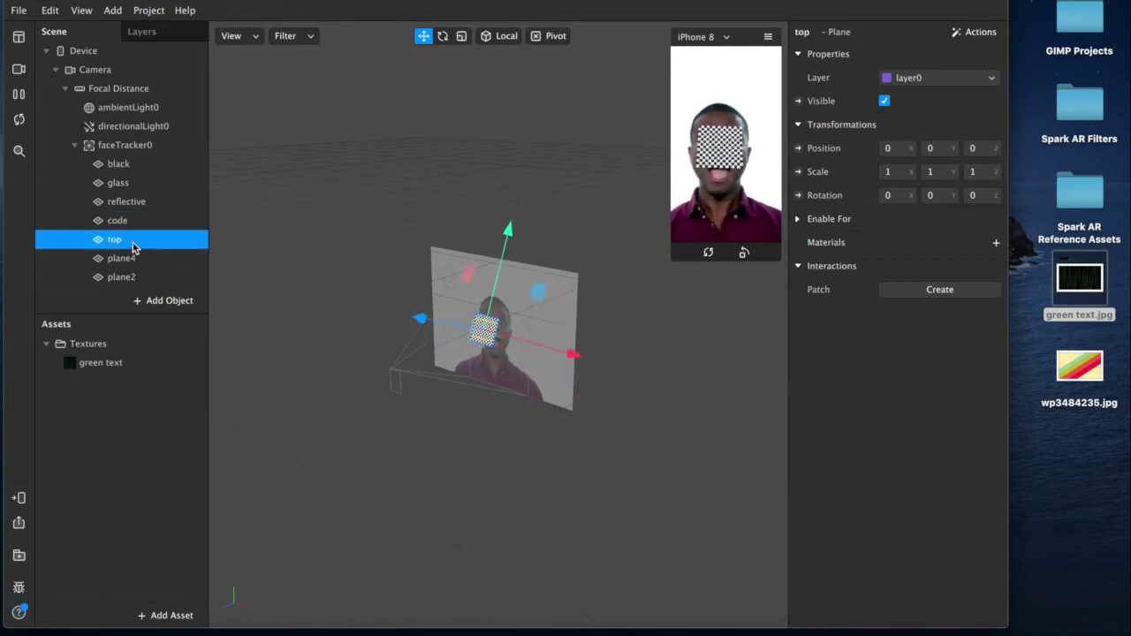
double_click(122, 258)
text(bottom)
key(Return)
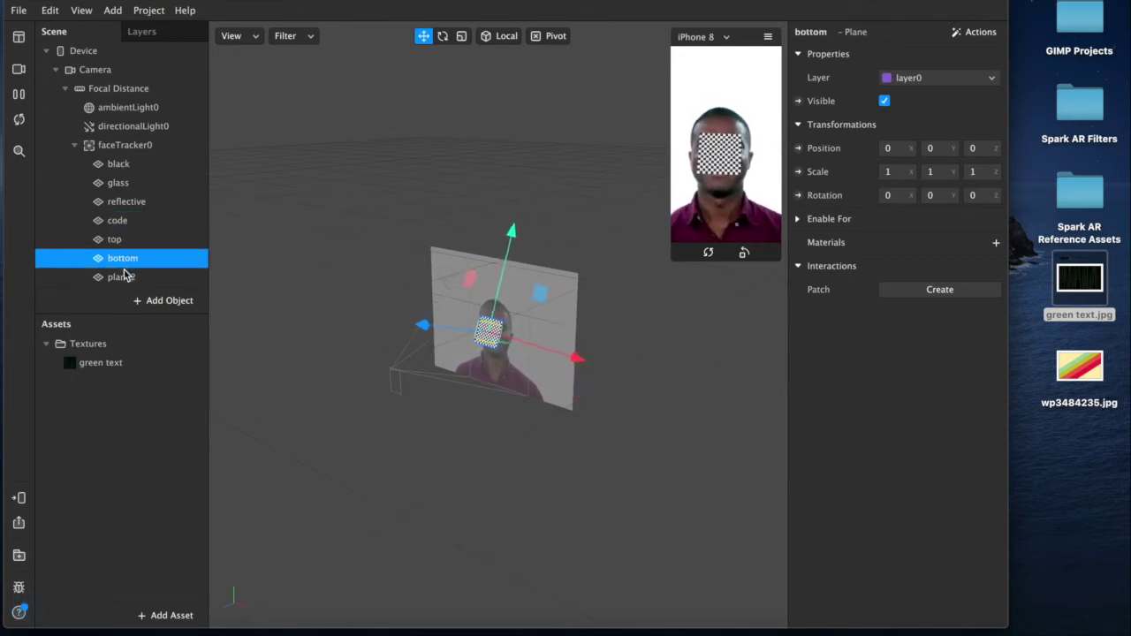
double_click(122, 277)
text(left)
key(Return)
scroll(123, 279, down, 1)
double_click(125, 260)
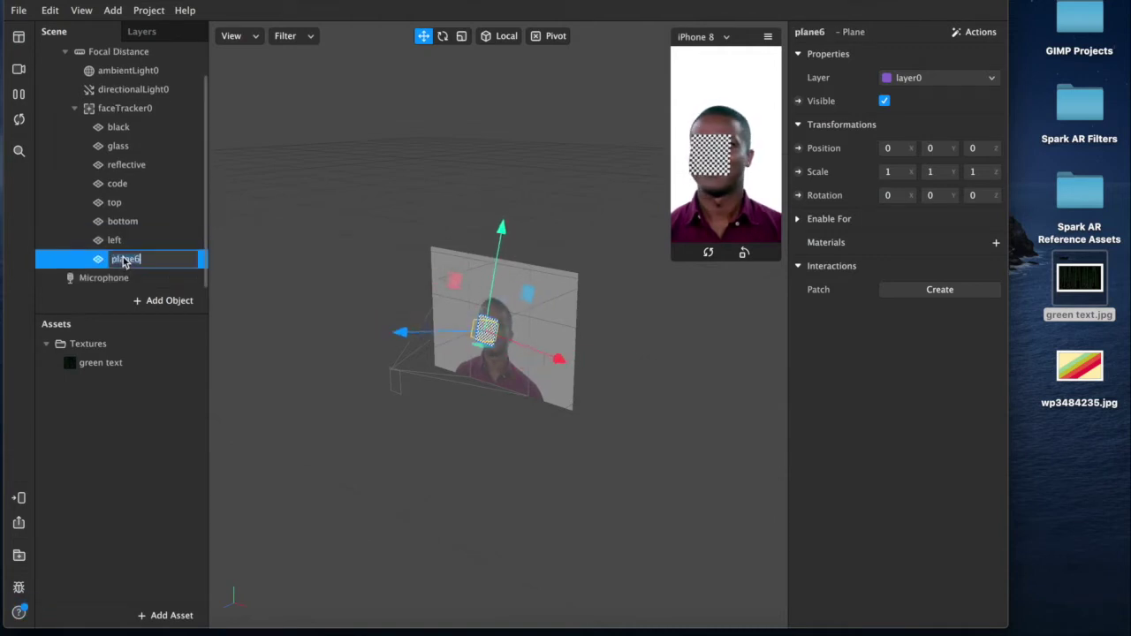
text(right)
key(Return)
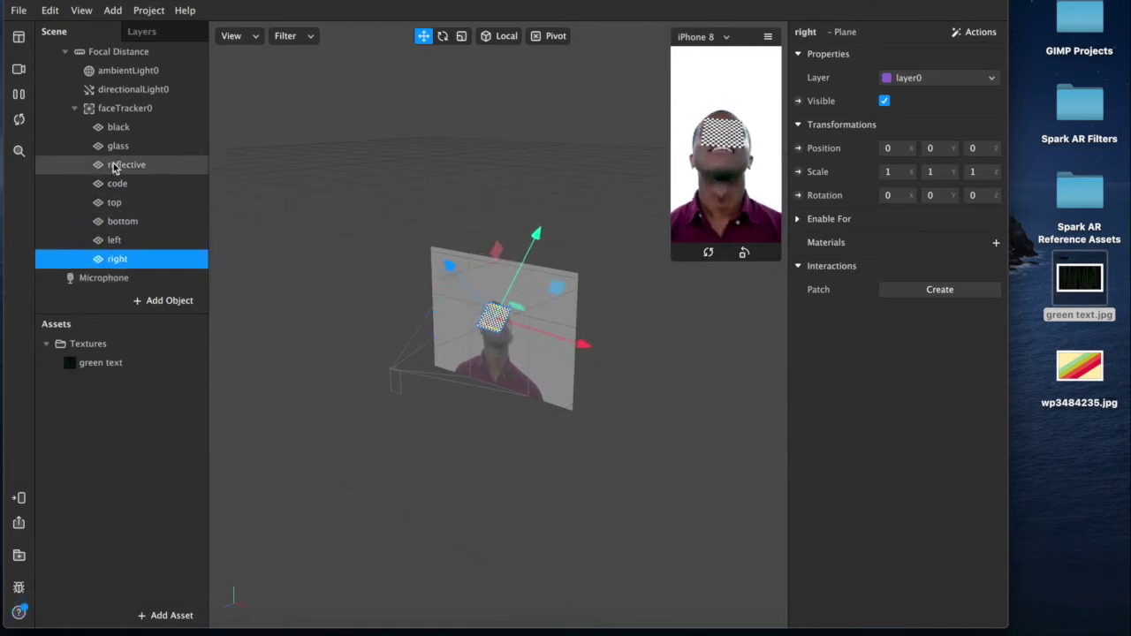
click(116, 128)
Select the top, bottom, left and right planes and make them invisible
click(130, 240)
click(124, 259)
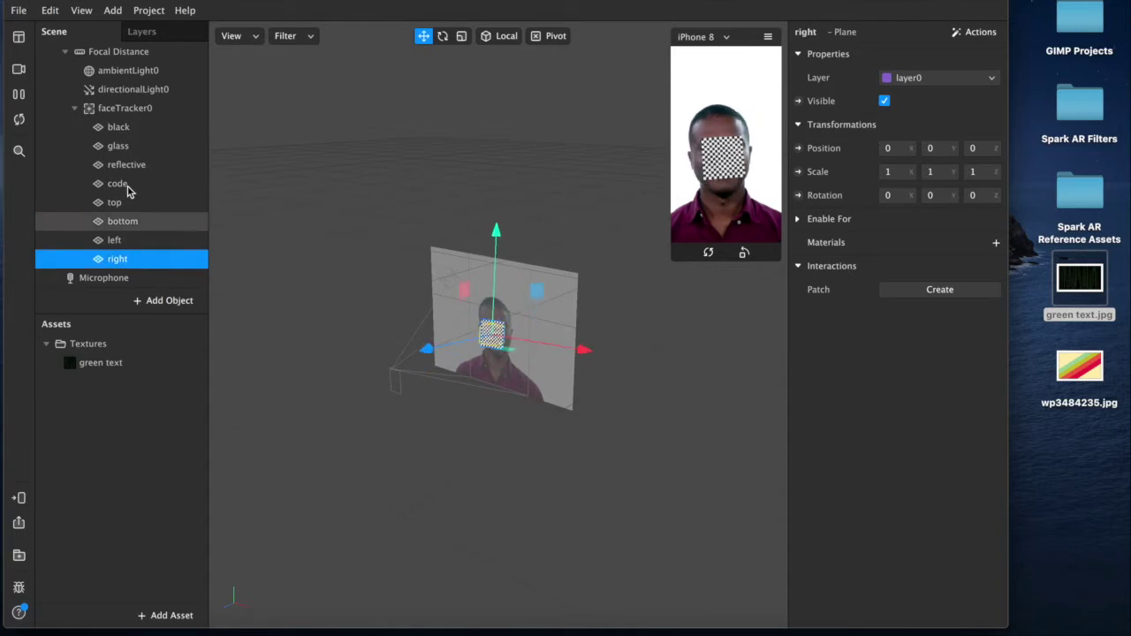
shift+click(118, 147)
shift+click(130, 130)
click(130, 131)
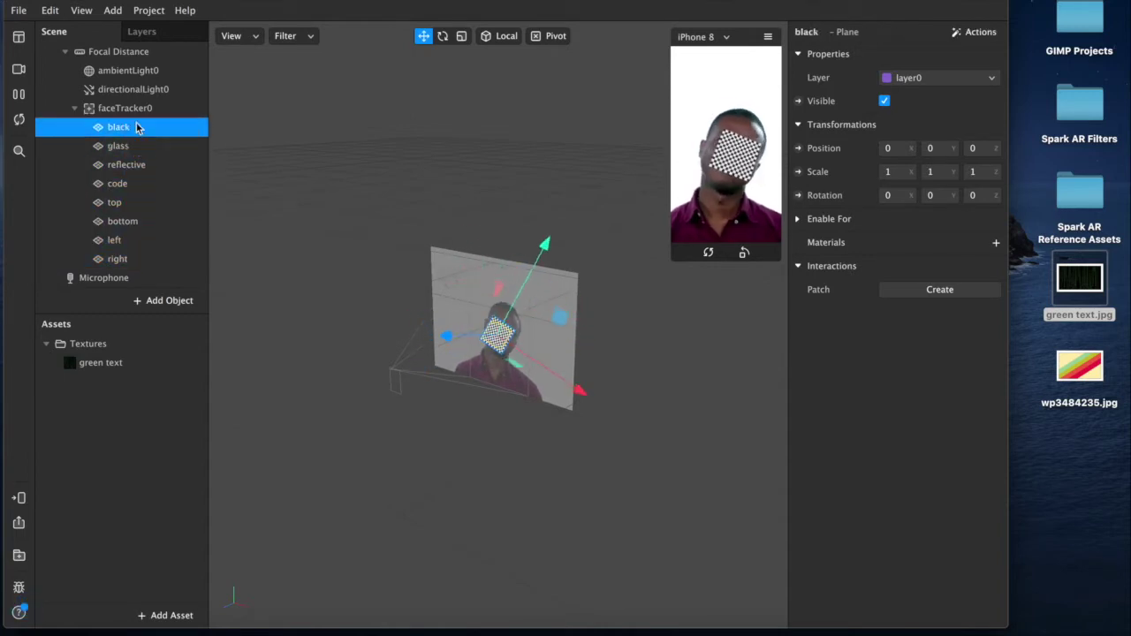
click(133, 205)
shift+click(137, 259)
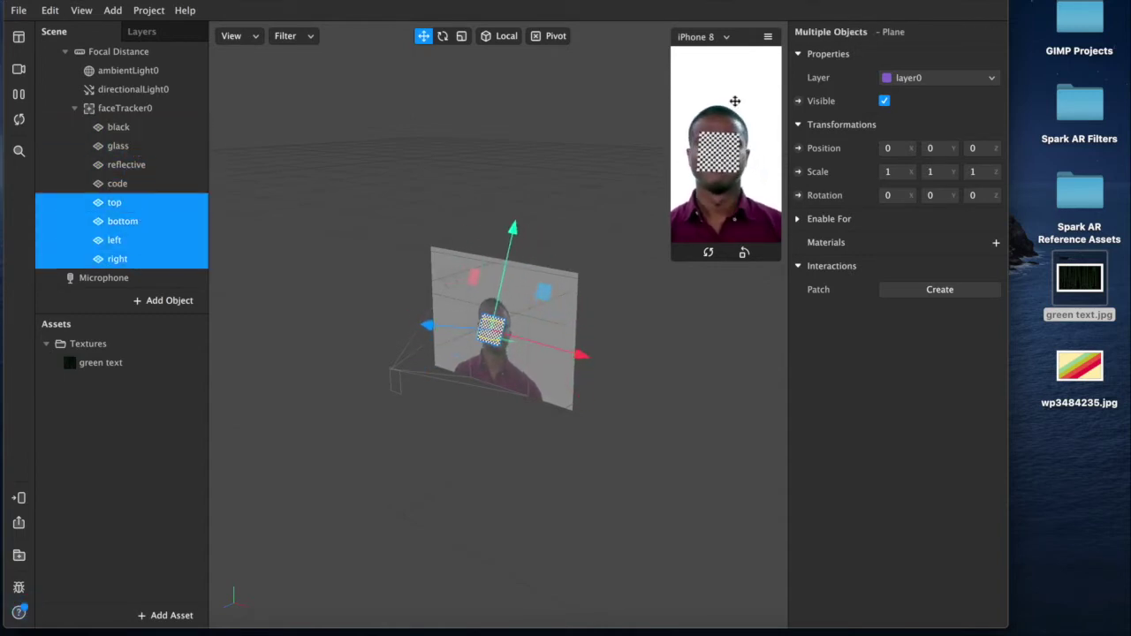
click(885, 101)
Select the black through code planes and enlarge the simulator preview
click(119, 146)
shift+click(119, 183)
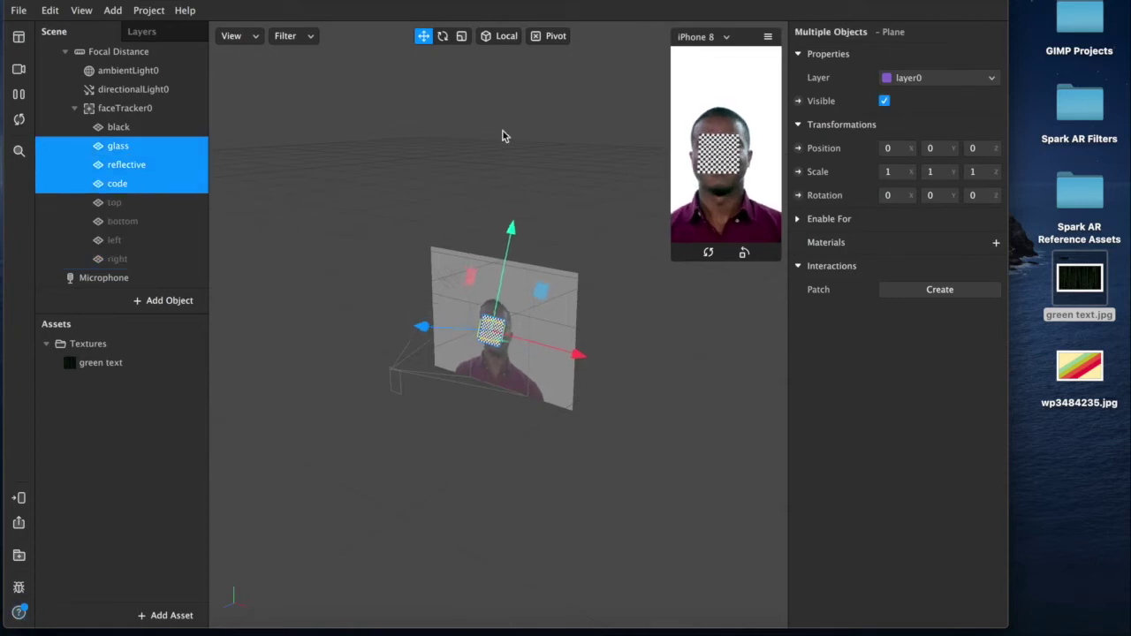
shift+click(128, 127)
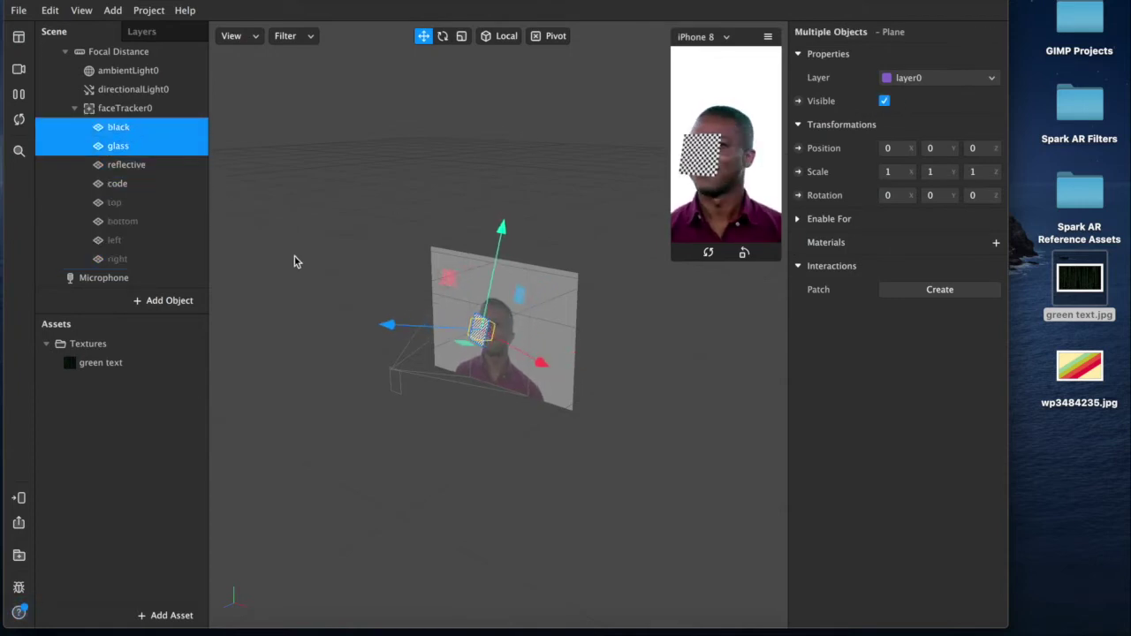
shift+click(130, 184)
click(121, 128)
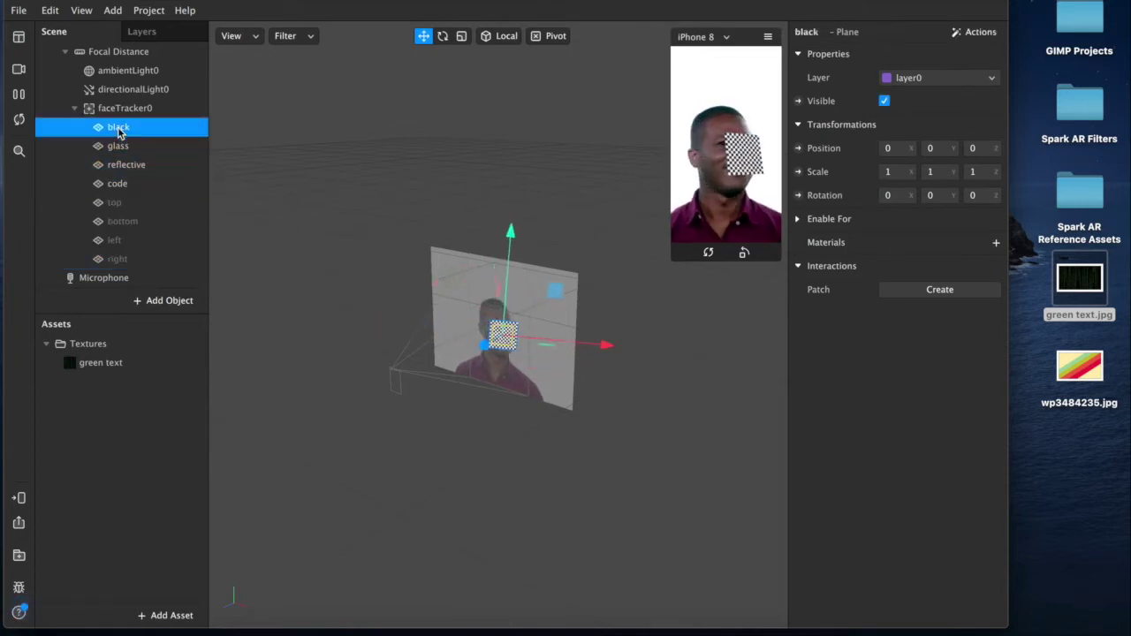
shift+click(128, 185)
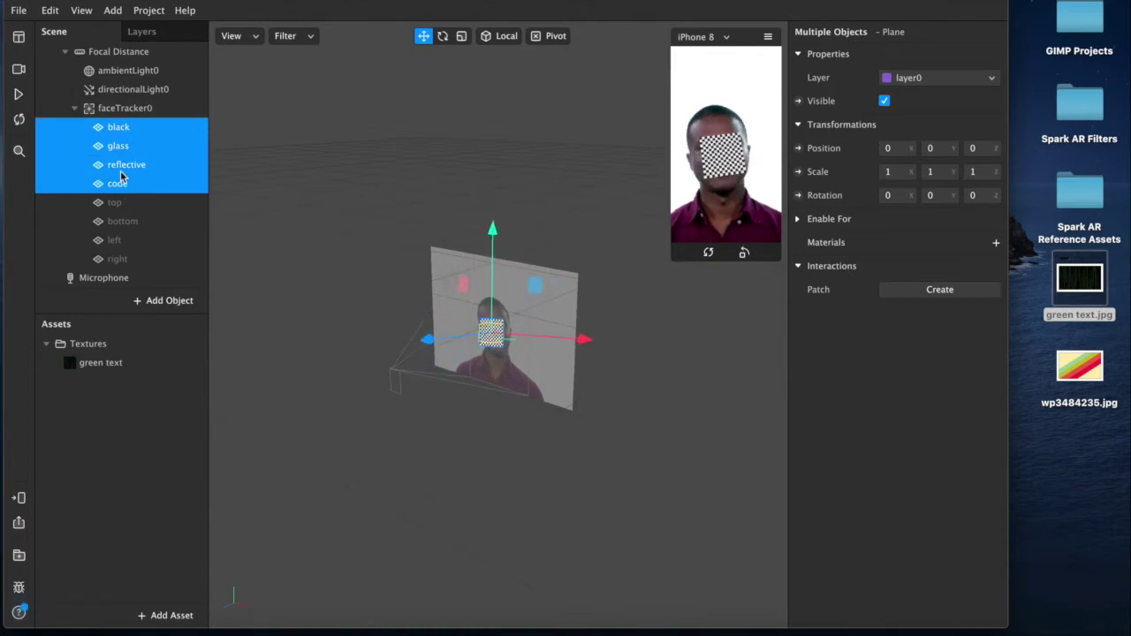
scroll(518, 371, up, 5)
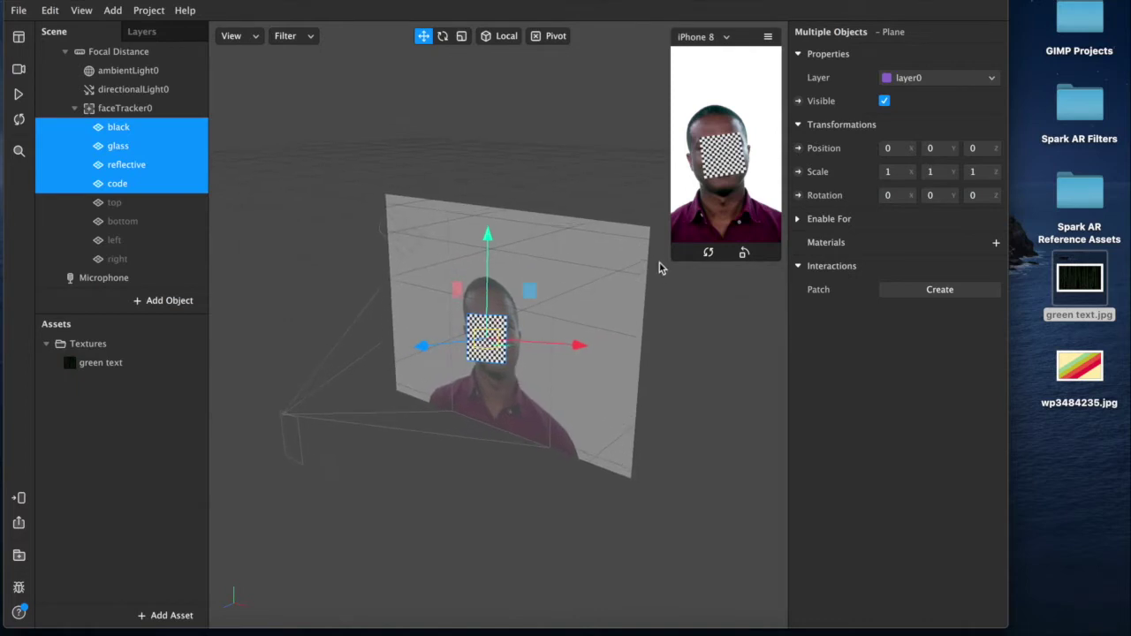
drag(666, 284, 624, 374)
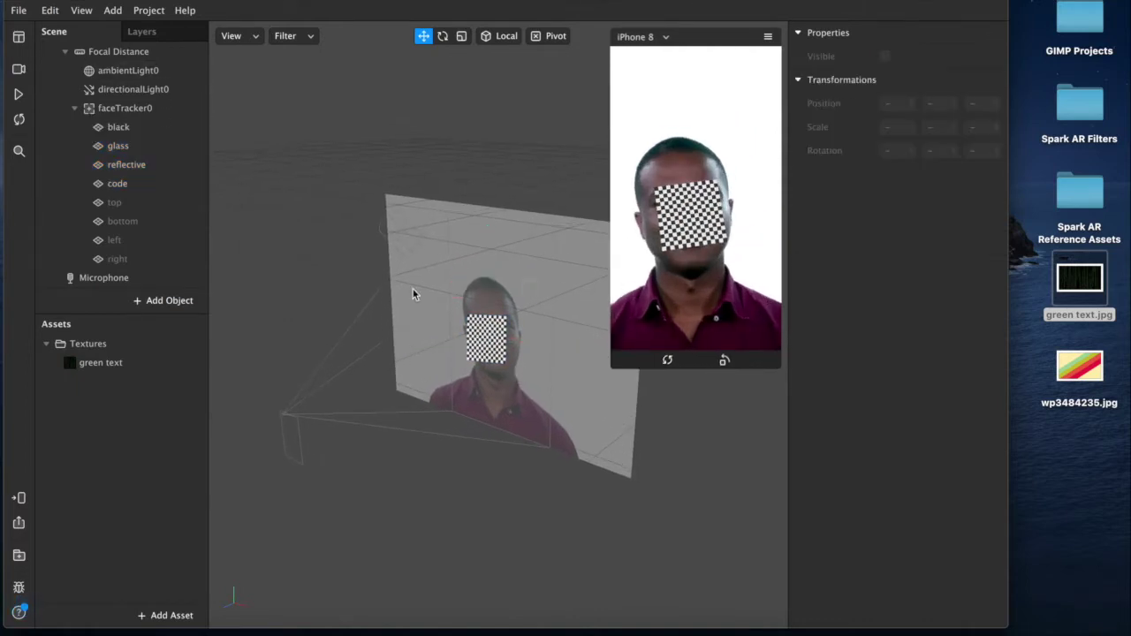
click(116, 129)
Scale the black, glass, reflective and code planes to 1.35 by 0.38
shift+click(116, 184)
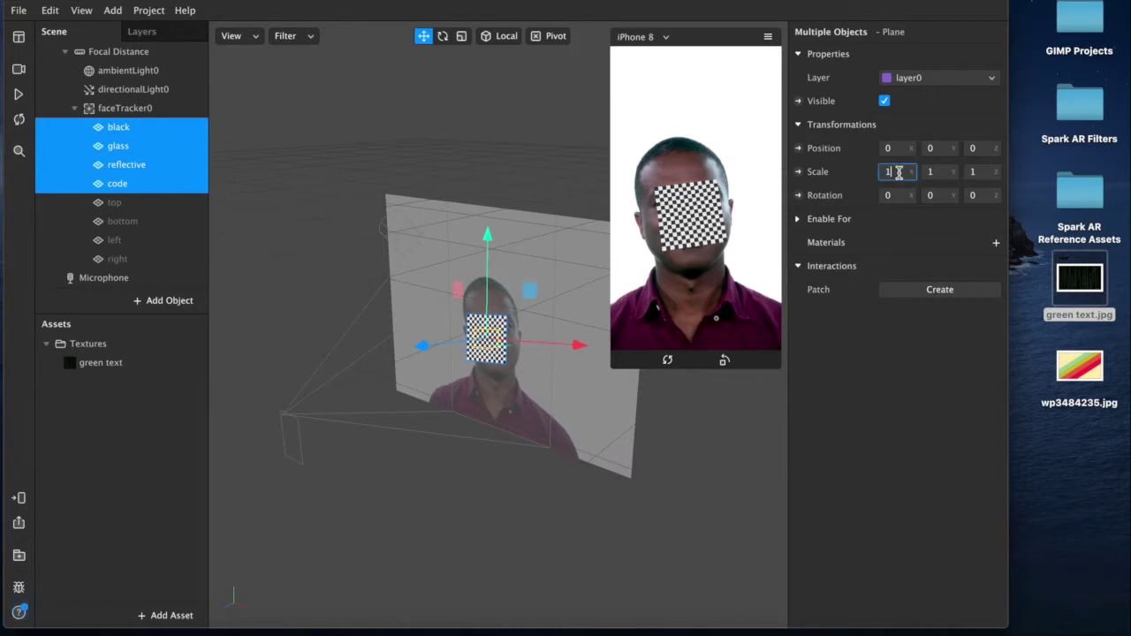
key(Return)
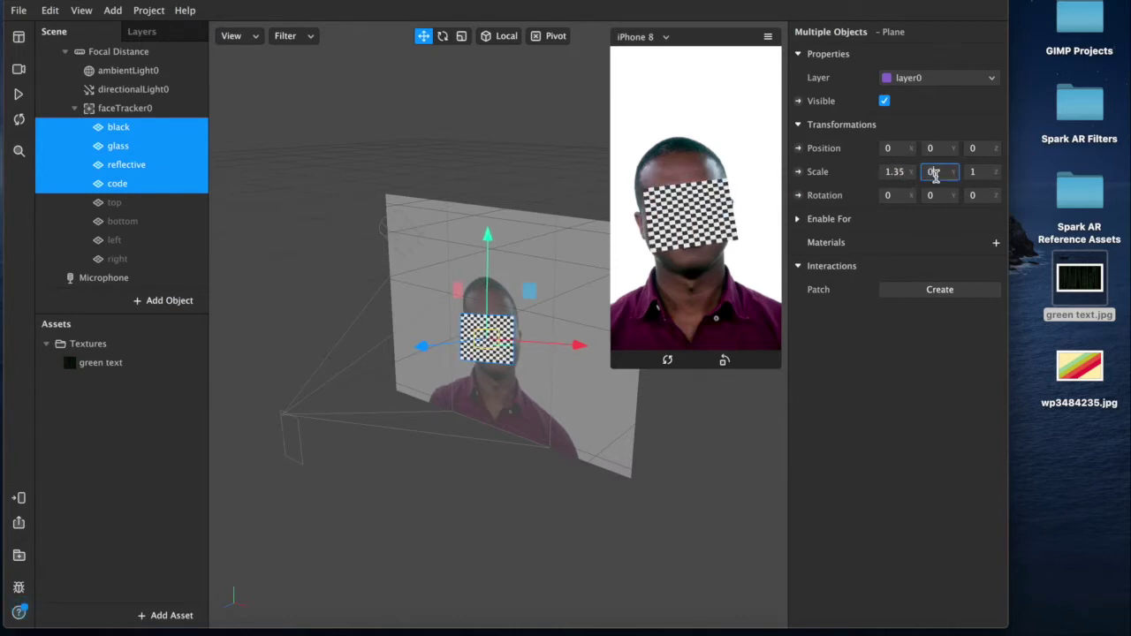
key(Return)
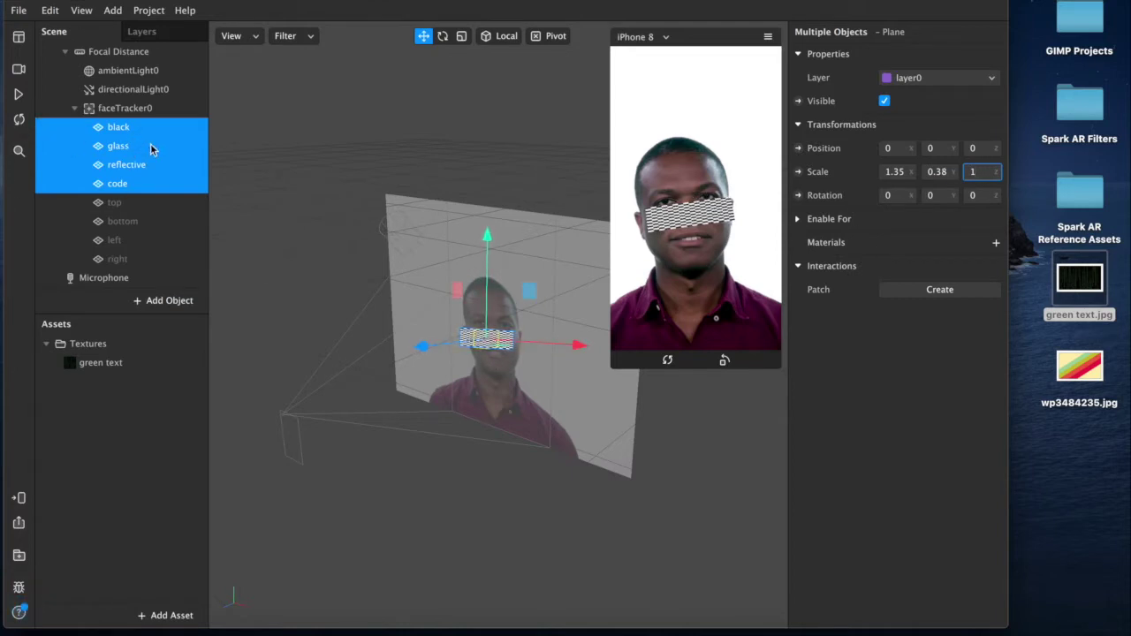
click(126, 129)
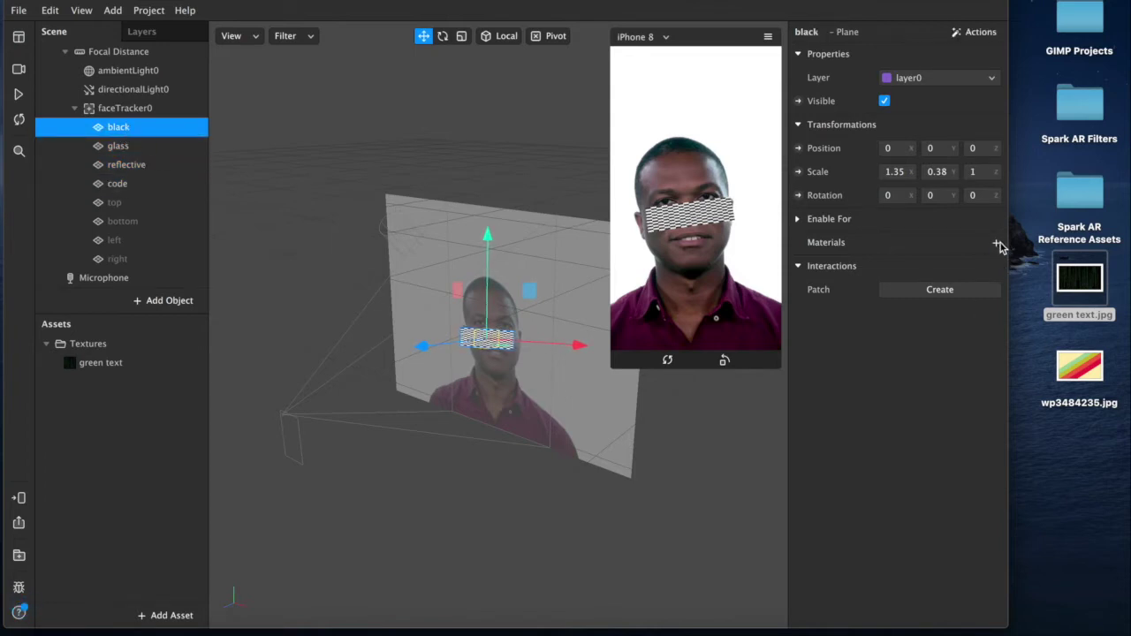
Create a new material for the black plane and name it black
click(998, 244)
double_click(116, 364)
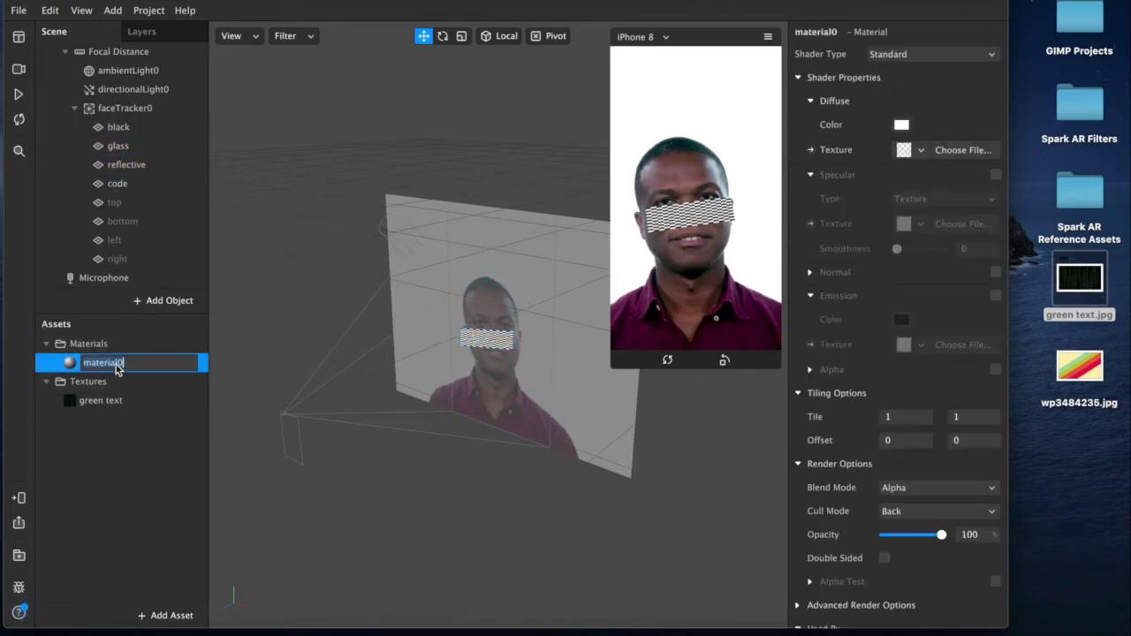
text(blacvk)
key(Return)
double_click(92, 363)
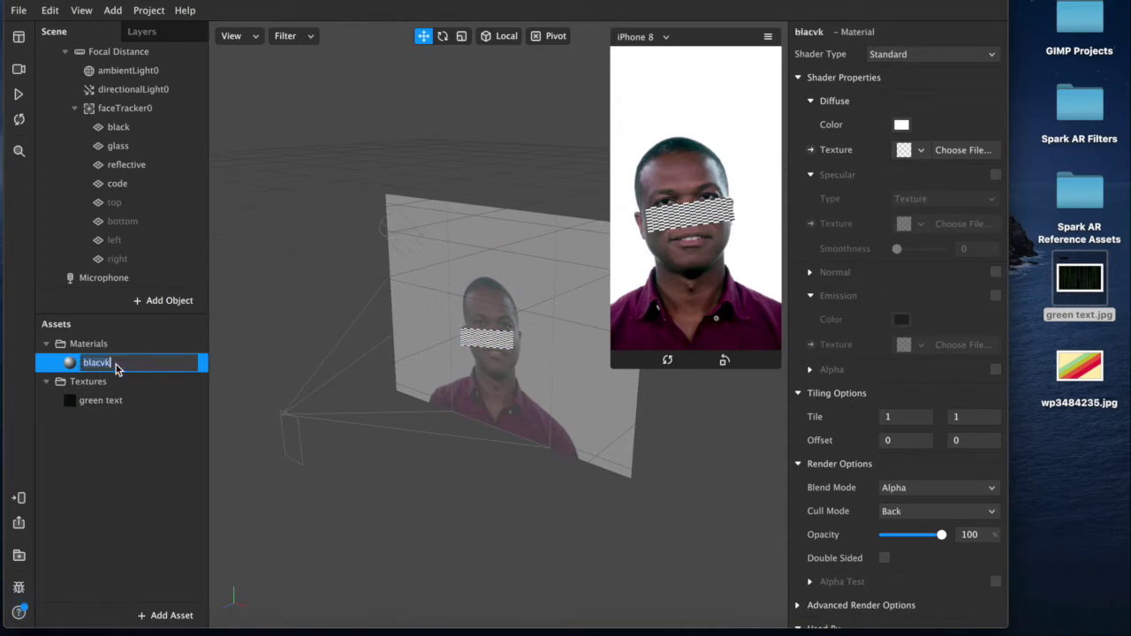
text(black)
key(Return)
Create a new material for the glass plane named glass
click(117, 146)
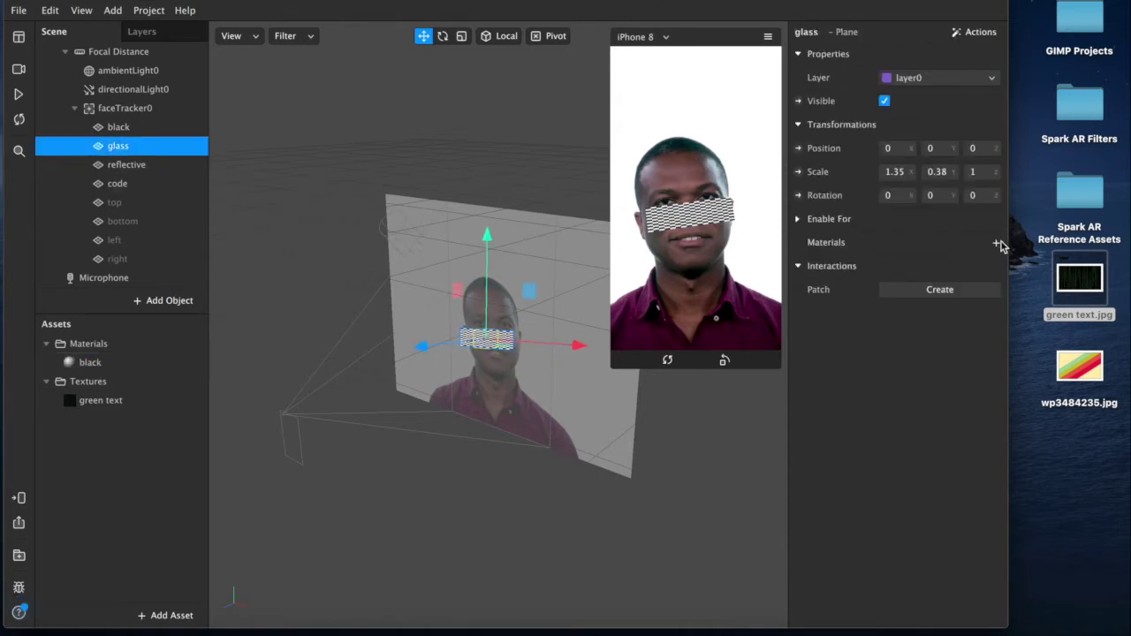
click(998, 244)
click(932, 293)
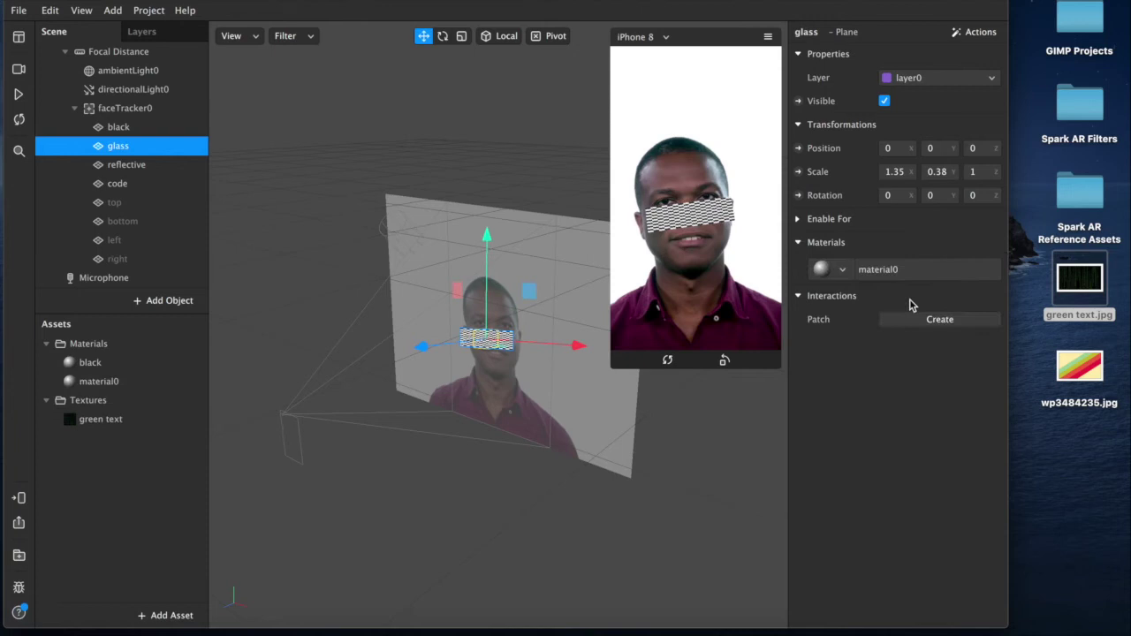
double_click(122, 383)
text(glass)
key(Return)
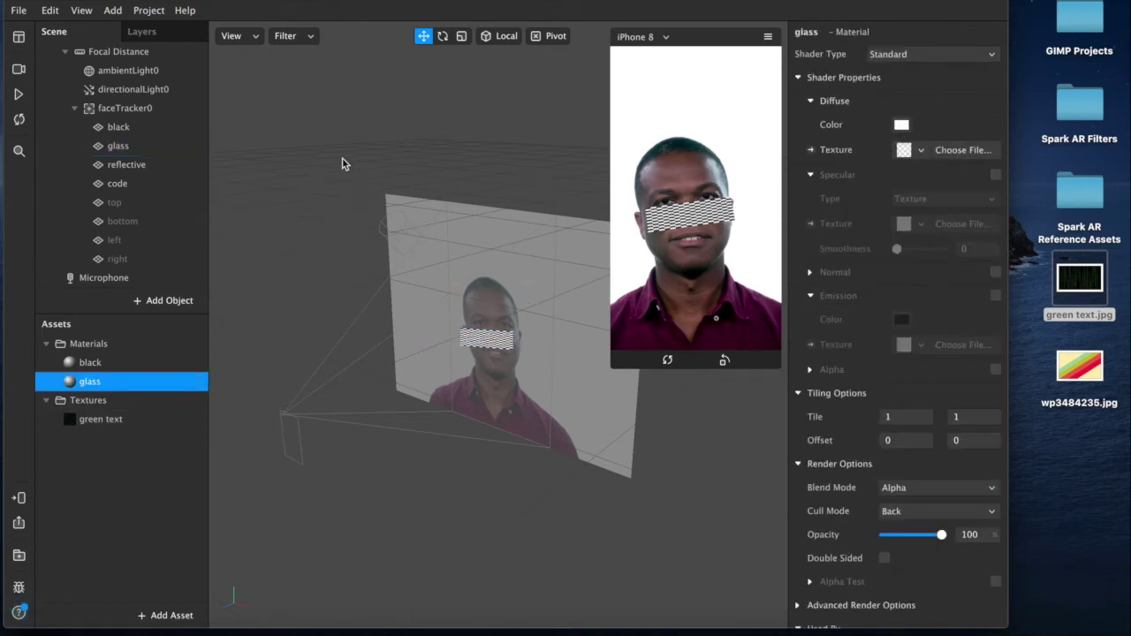
Create a new material for the reflective plane named reflective
double_click(127, 165)
click(997, 240)
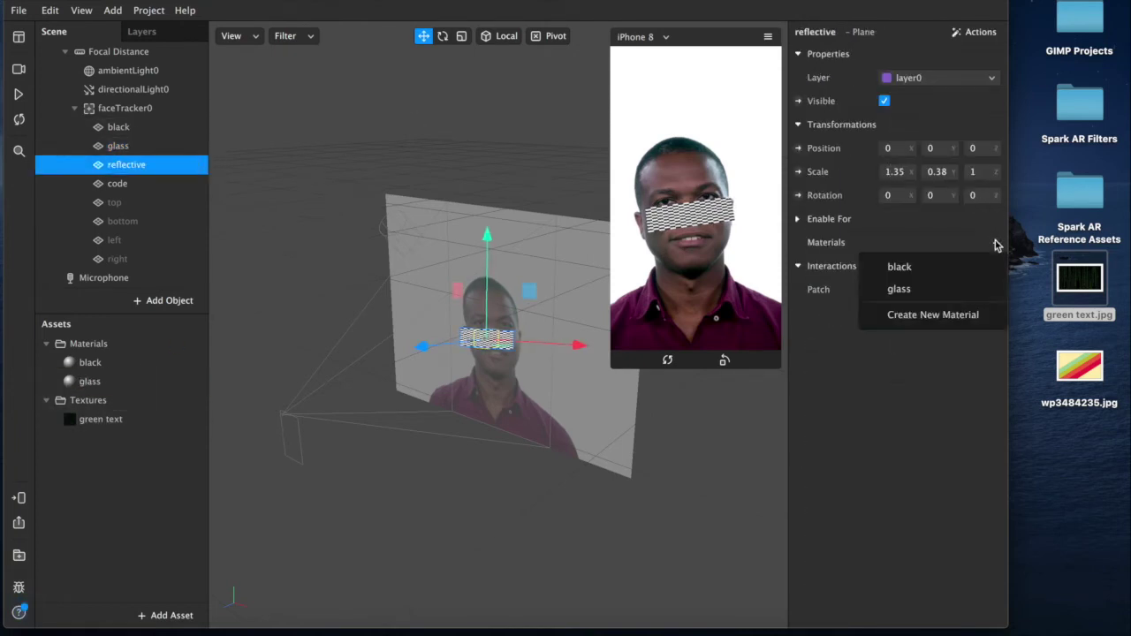
click(889, 318)
double_click(107, 404)
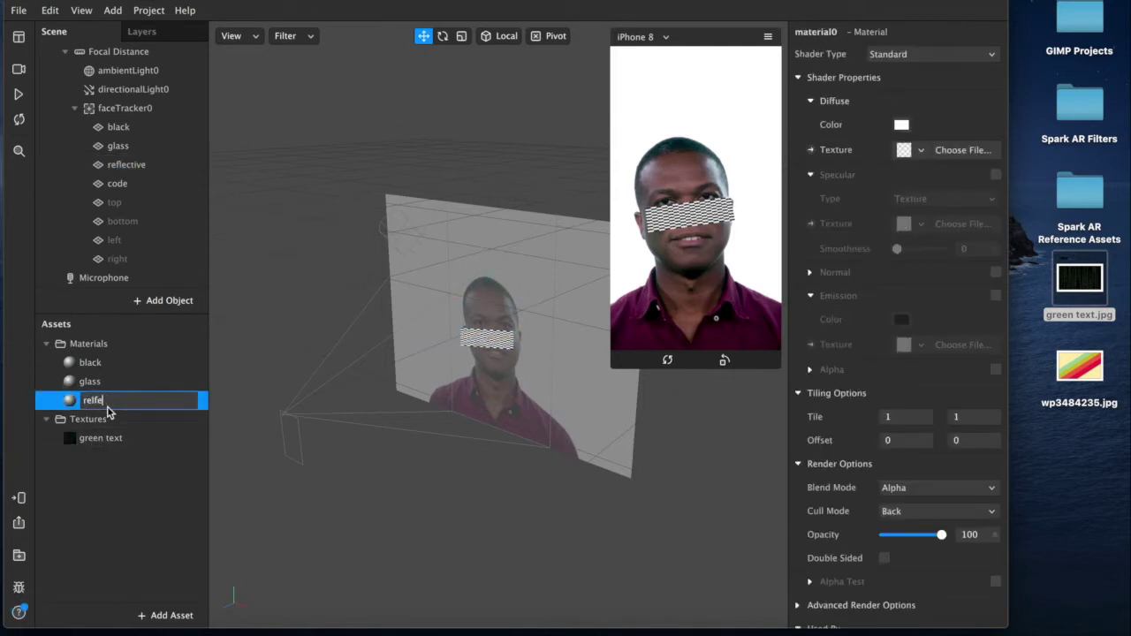
text(reflective)
key(Return)
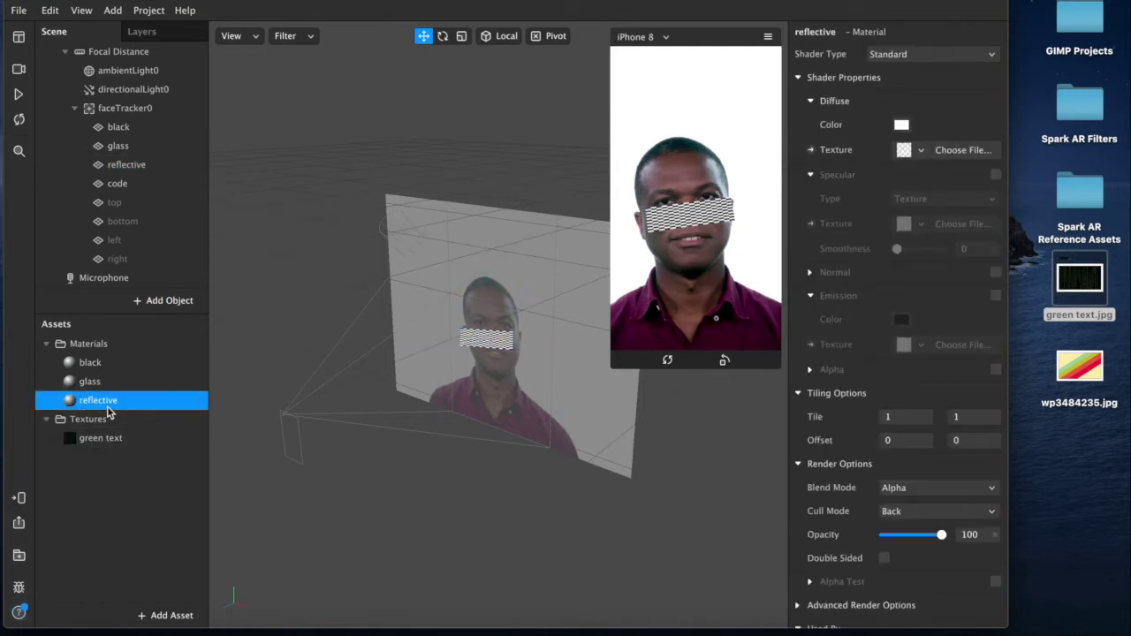
Create a new material for the code plane named code
click(118, 183)
click(996, 242)
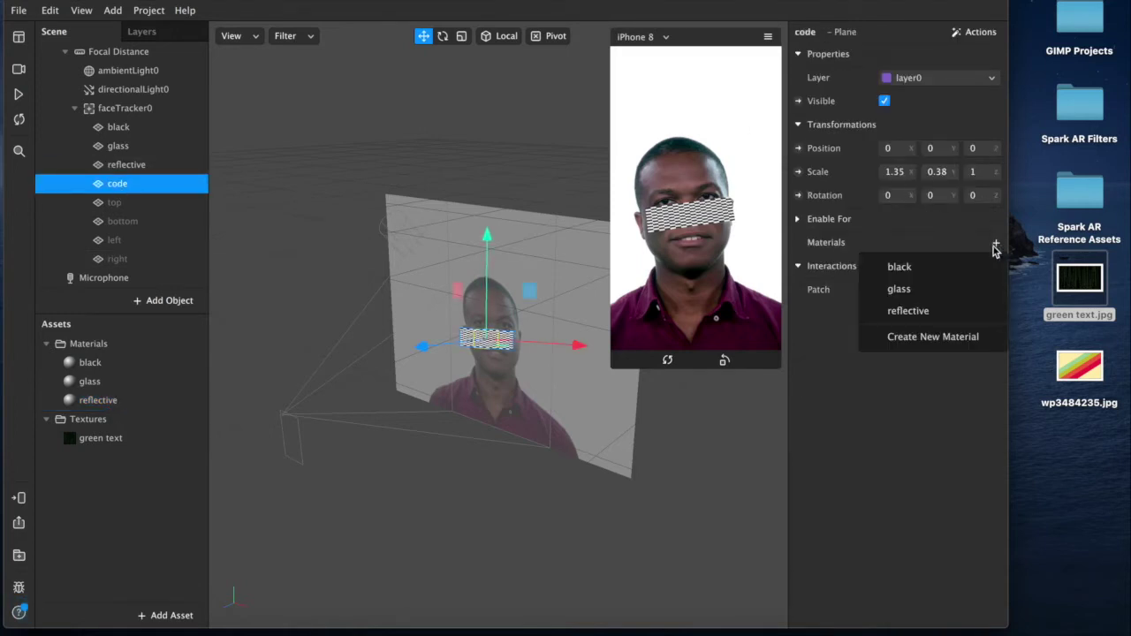
click(951, 340)
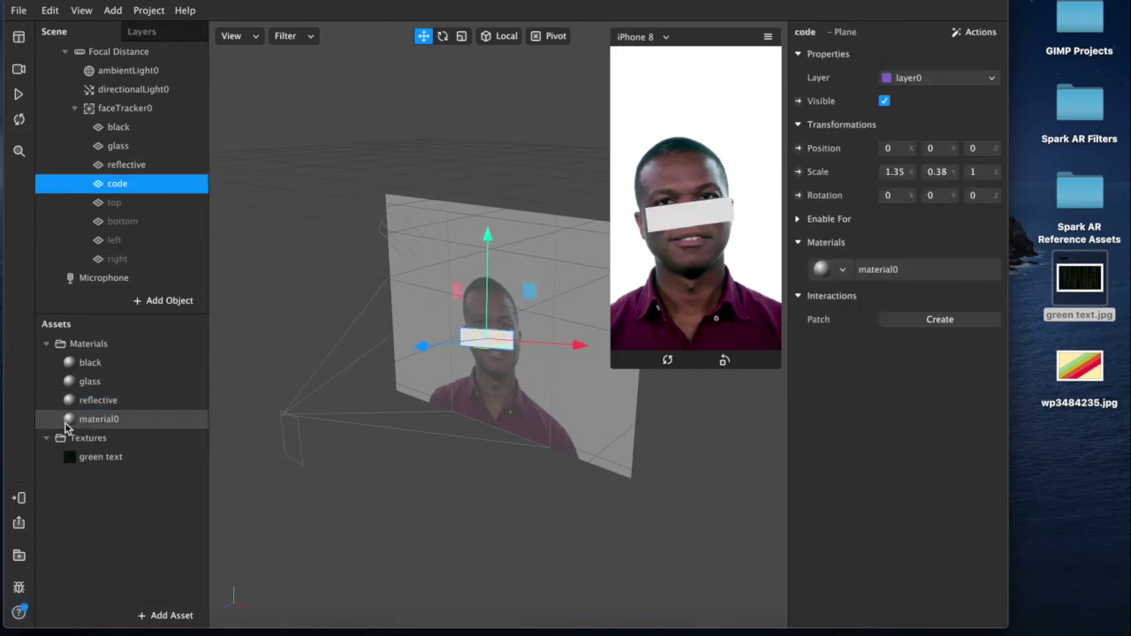
key(super+z)
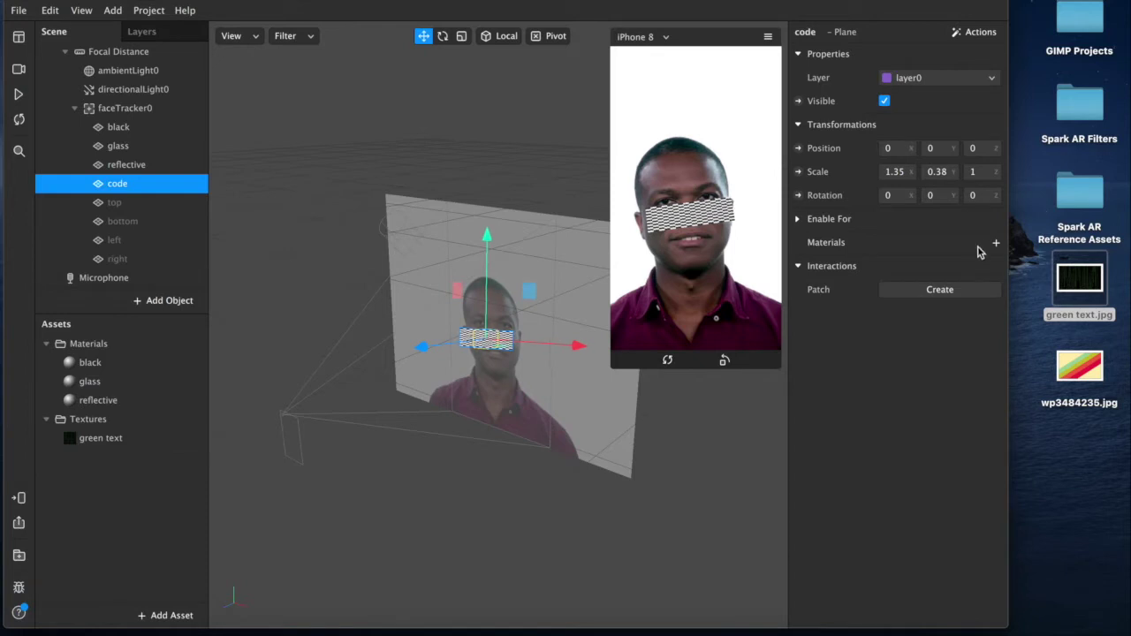
click(996, 243)
click(936, 335)
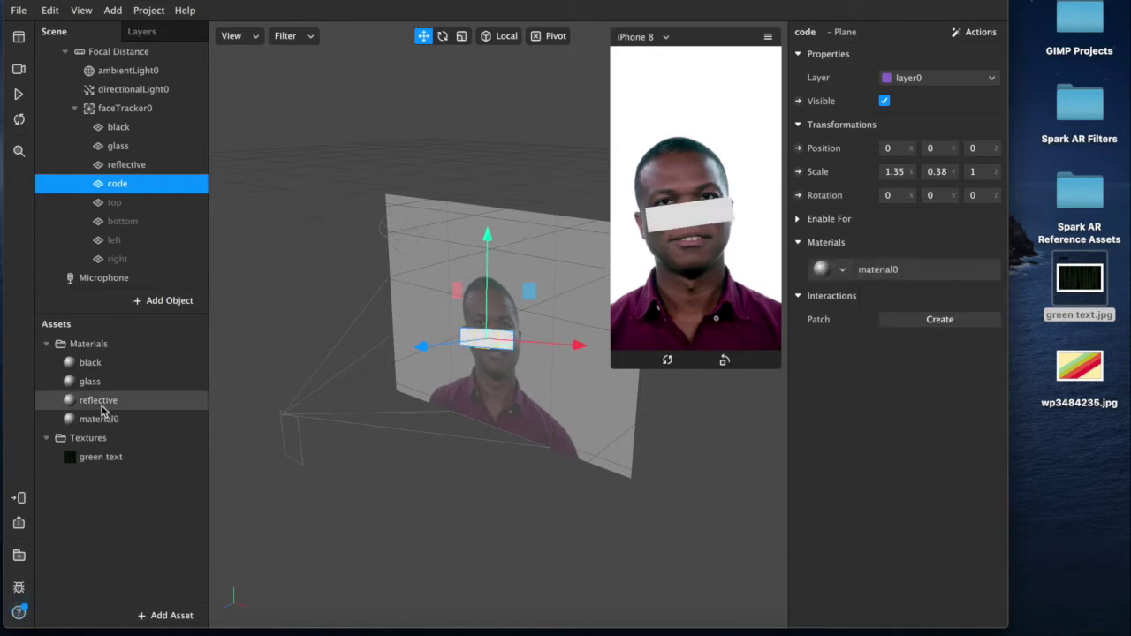
double_click(88, 420)
key(Return)
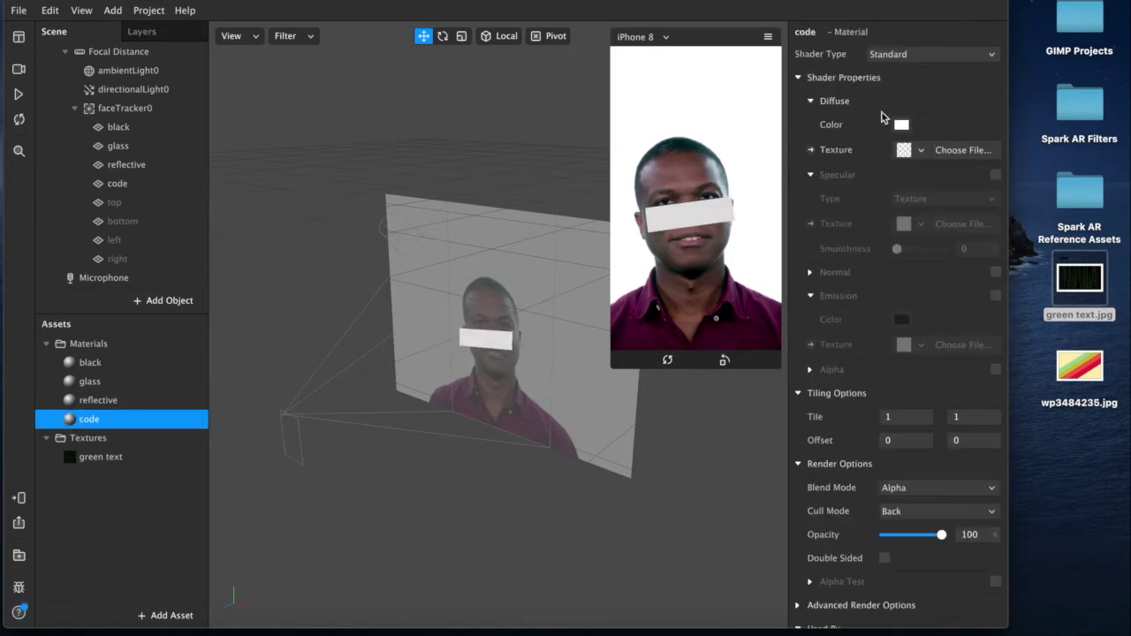
click(911, 152)
Texture the code material with green text and run the preview from the FaceTime HD camera
click(889, 177)
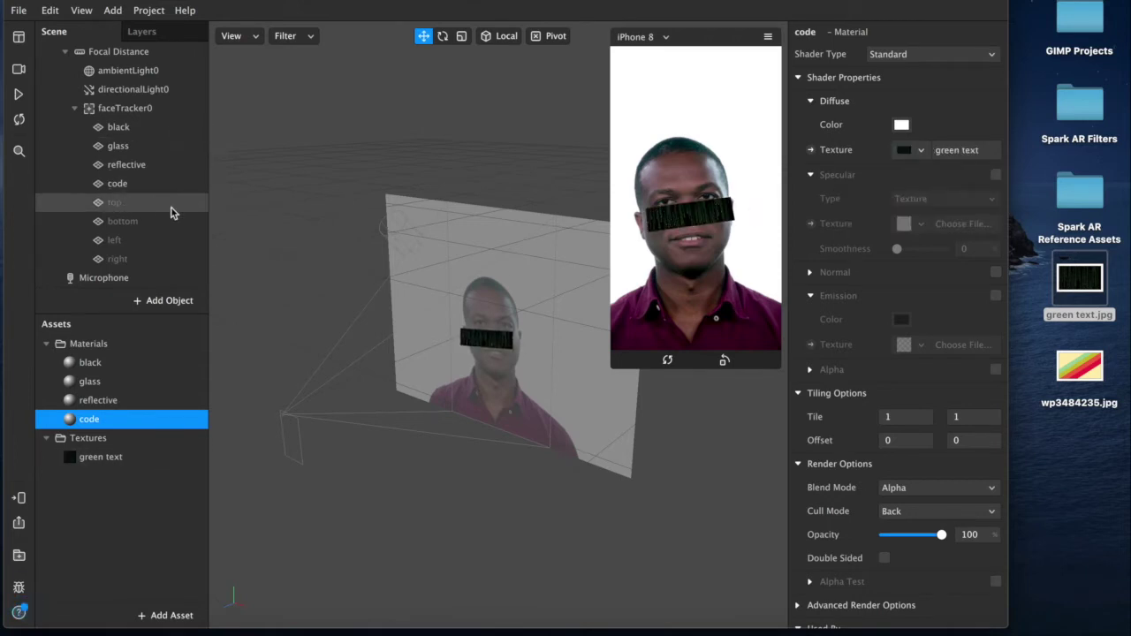
click(16, 69)
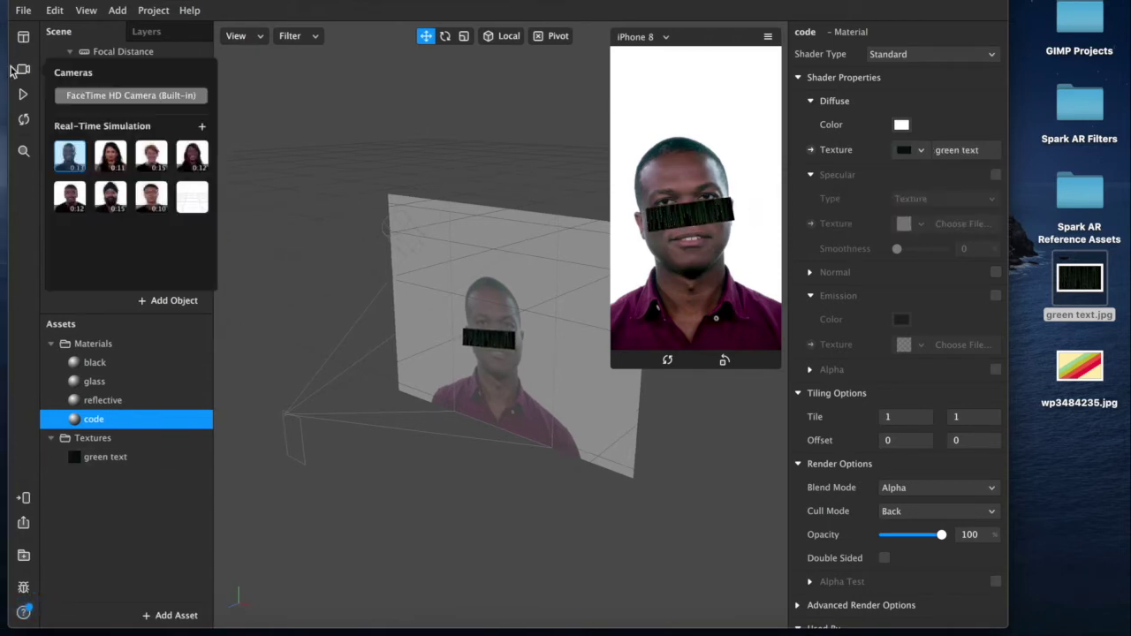
click(79, 94)
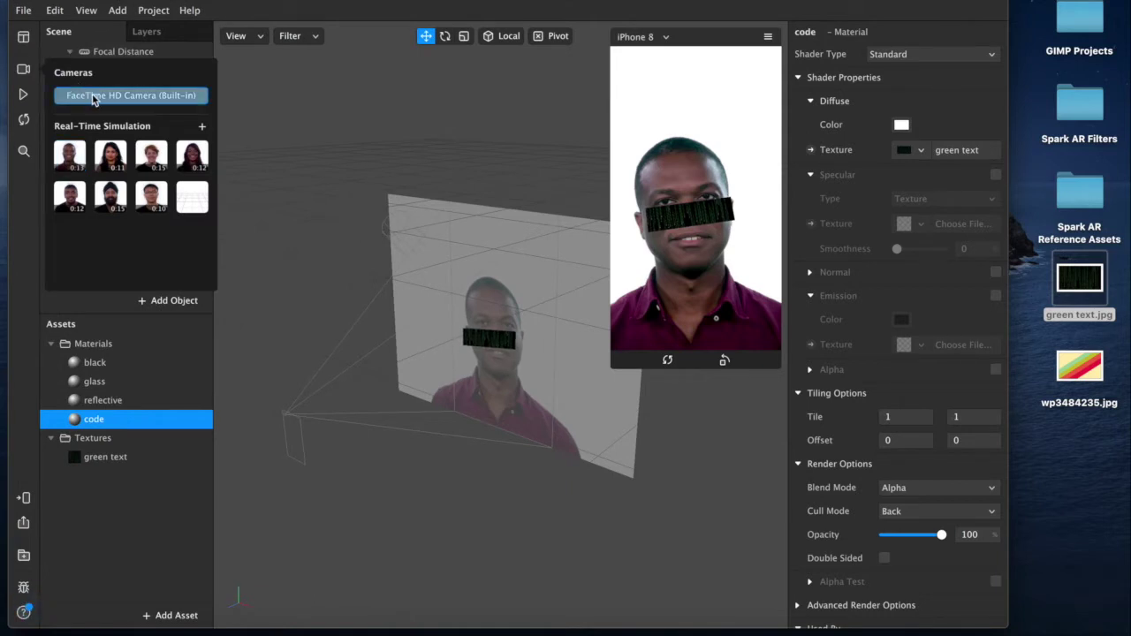
click(24, 93)
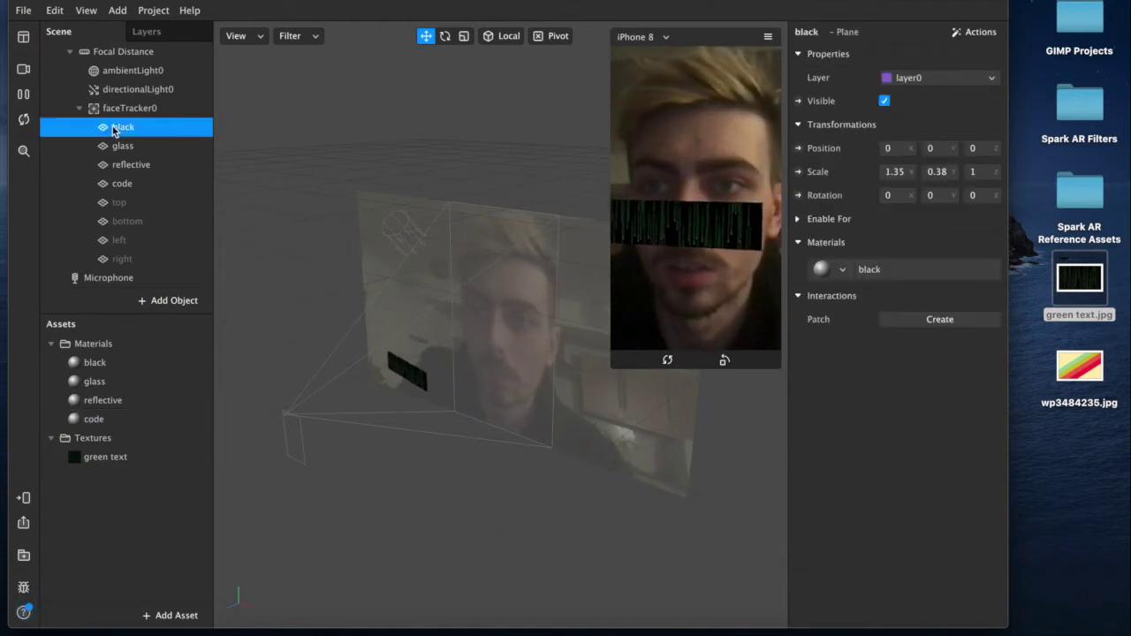
Move the four censor-bar planes up and sideways to sit over the eyes
shift+click(121, 183)
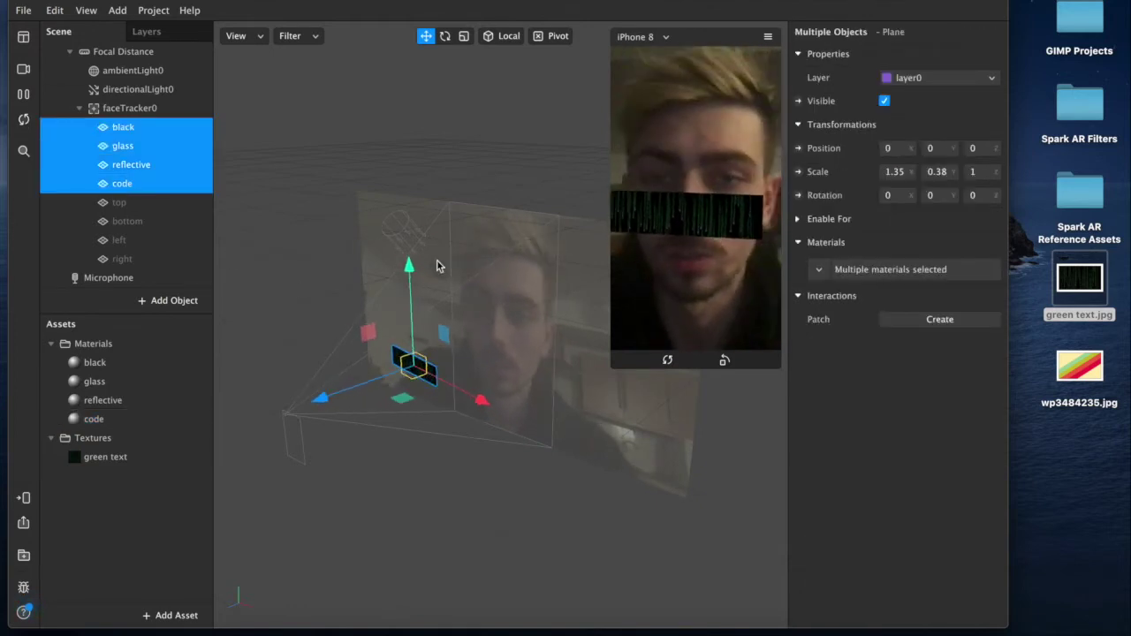
drag(424, 265, 419, 255)
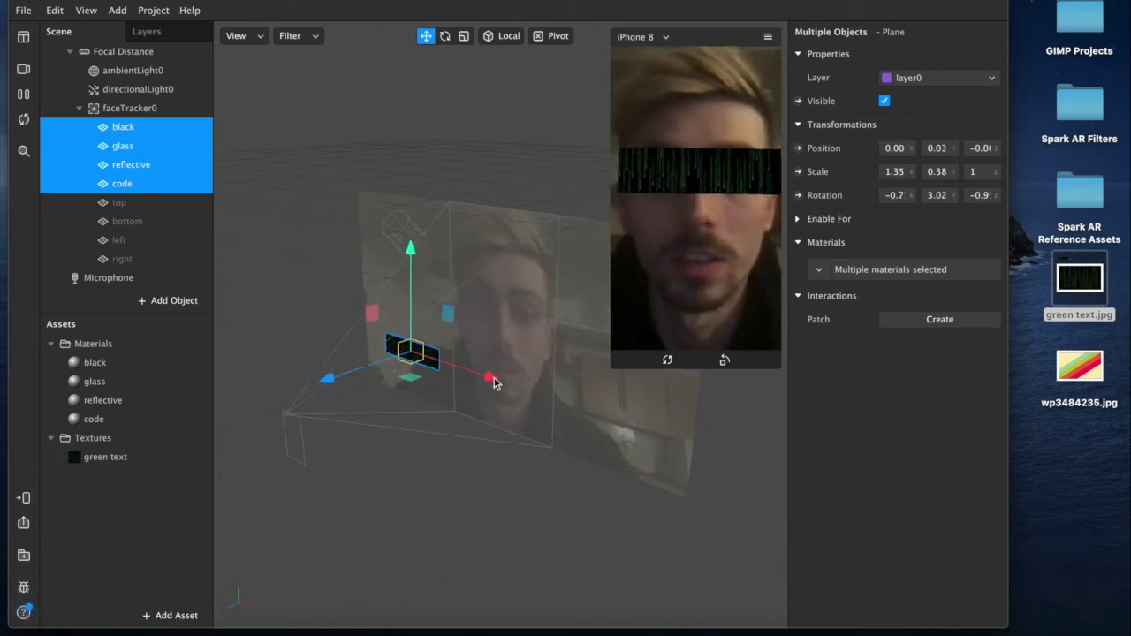
drag(494, 378, 495, 374)
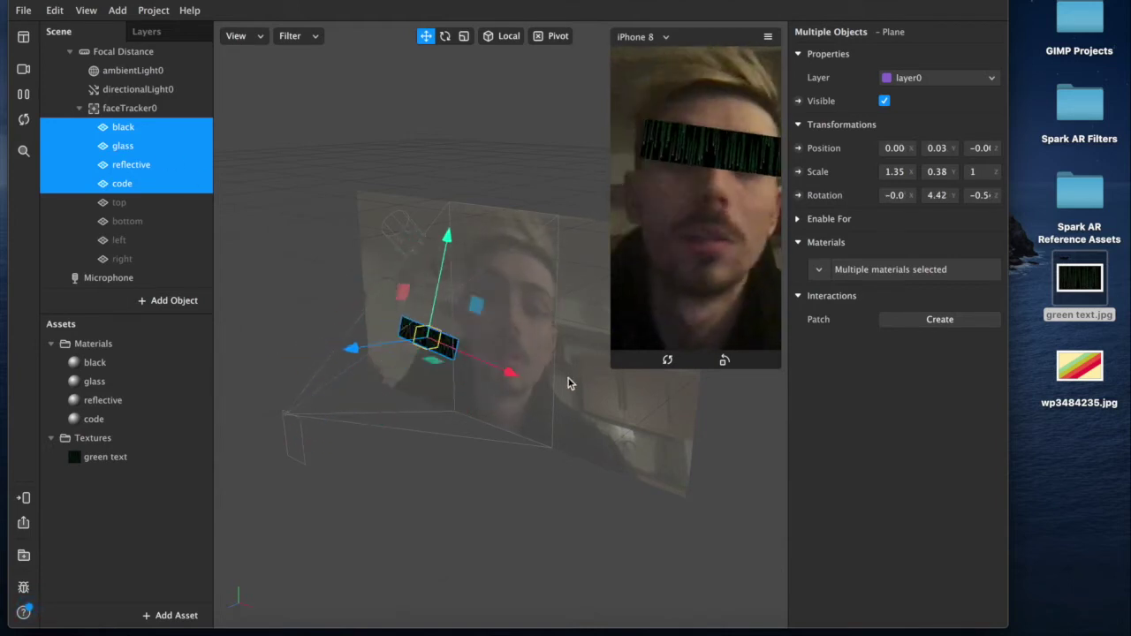
Undo the code plane's stray move and reselect the bar planes
click(462, 357)
click(434, 356)
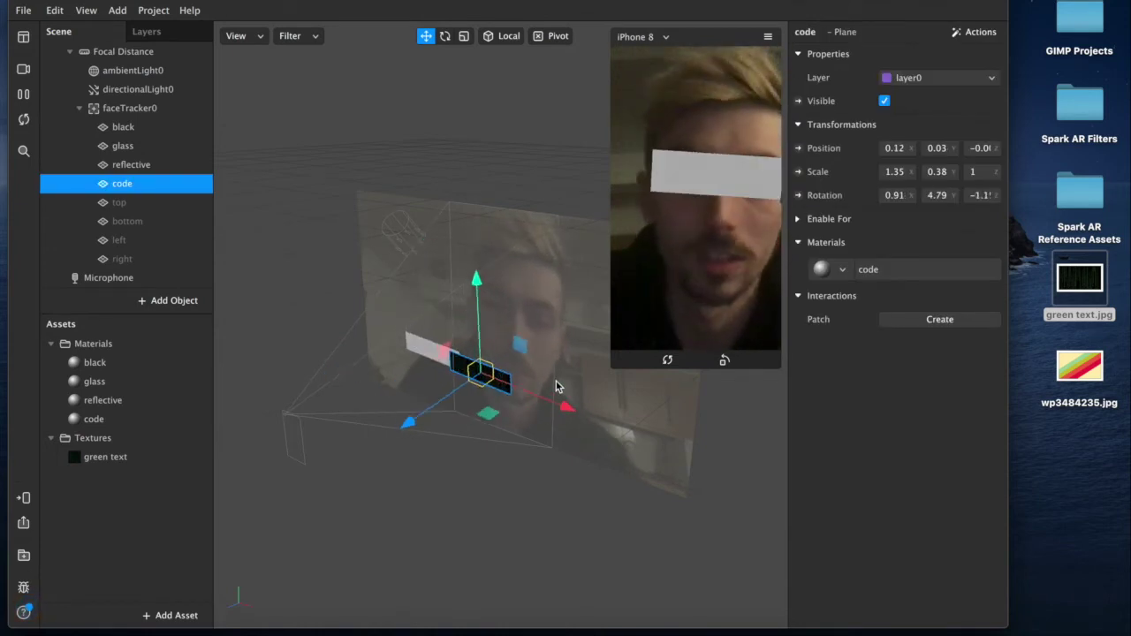
key(super+z)
drag(139, 144, 140, 128)
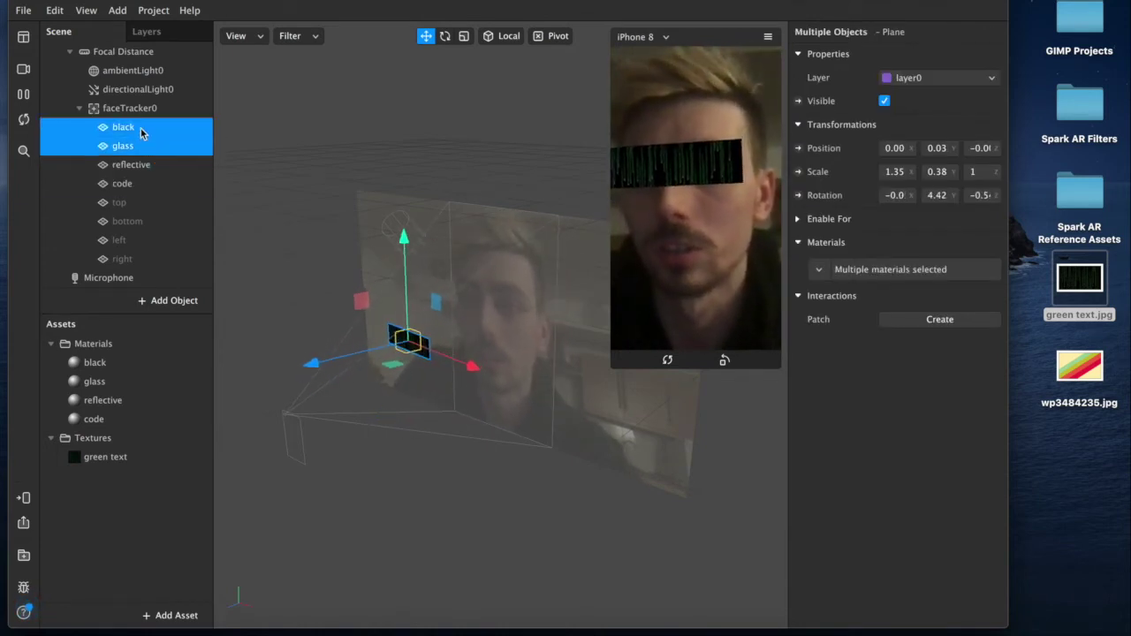
drag(138, 184, 138, 117)
click(142, 146)
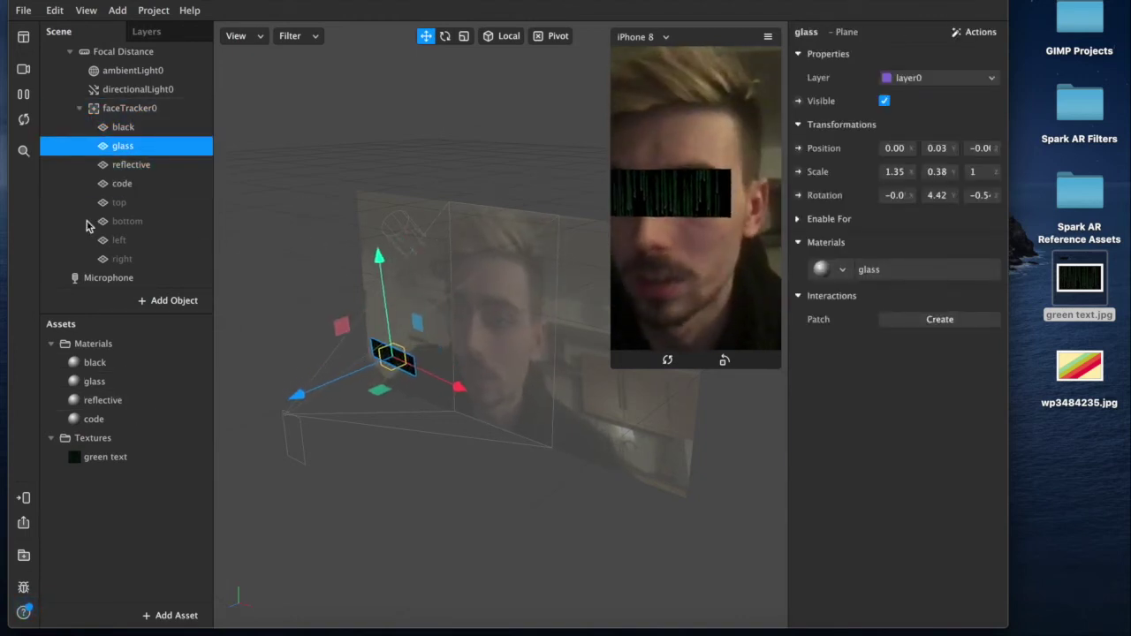
click(118, 10)
Open the Patch Editor and remove an accidentally added Screen Pan patch
mouse_move(86, 10)
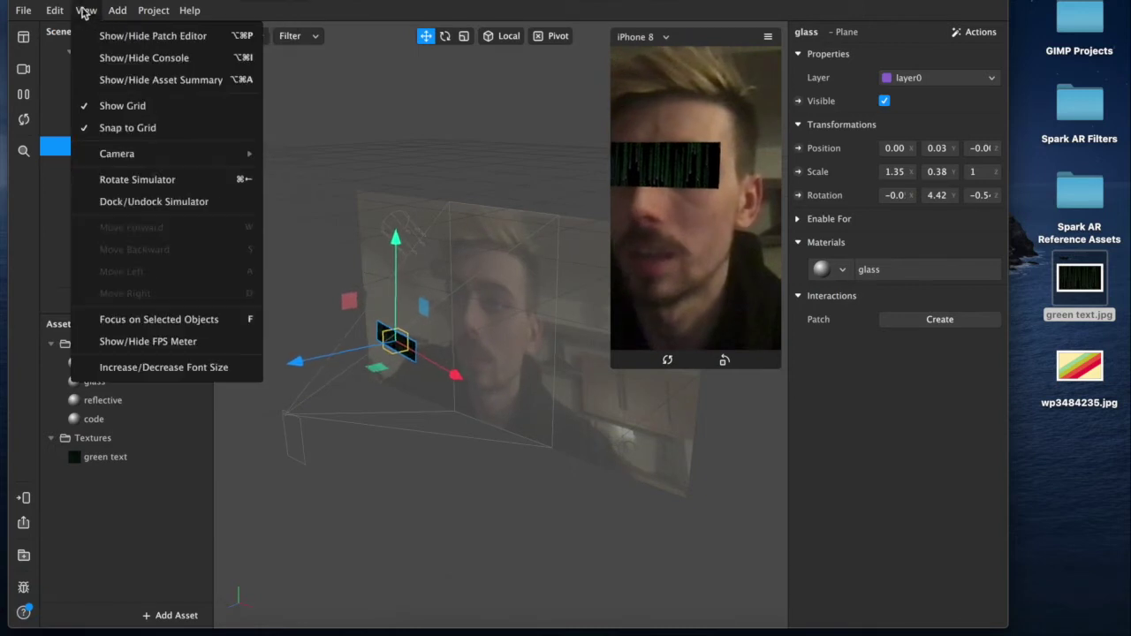
click(151, 36)
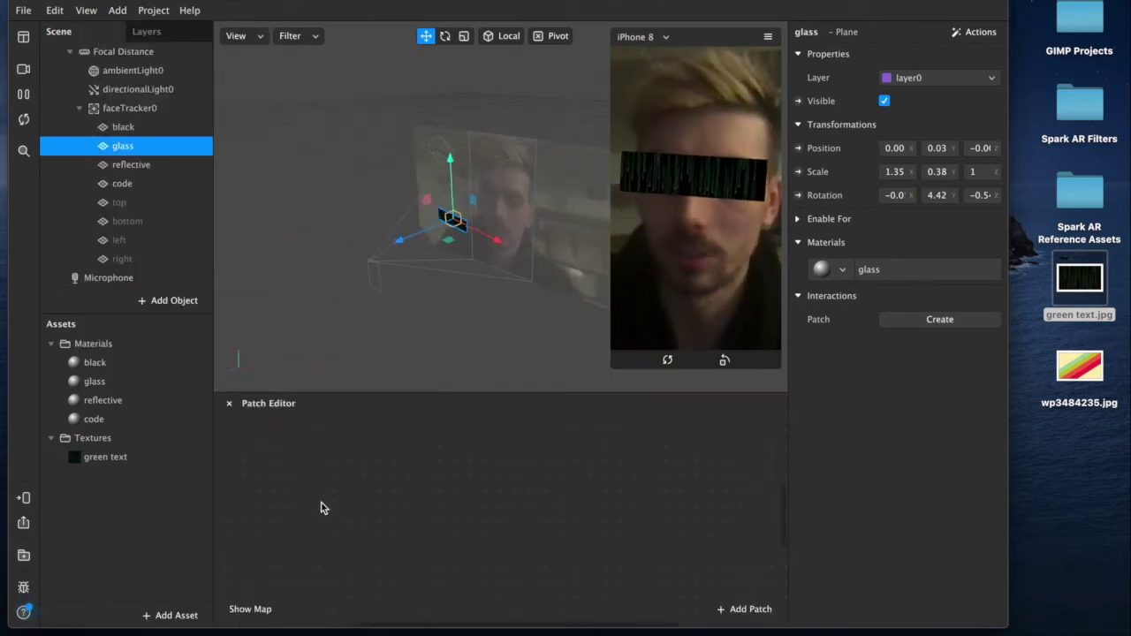
right_click(291, 480)
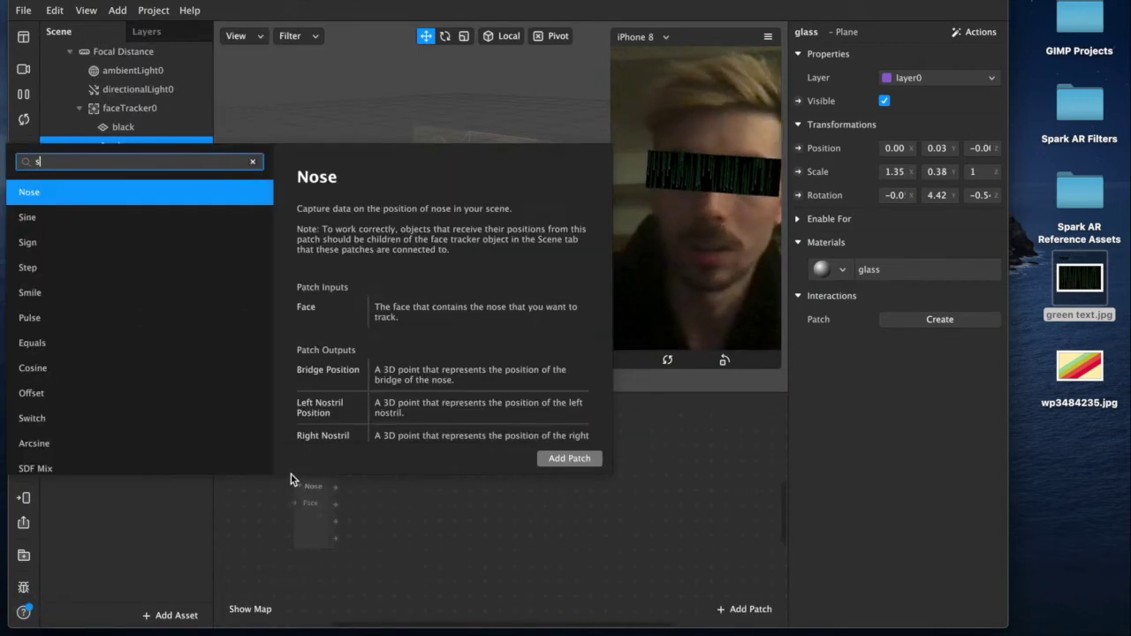
text(screen)
key(Return)
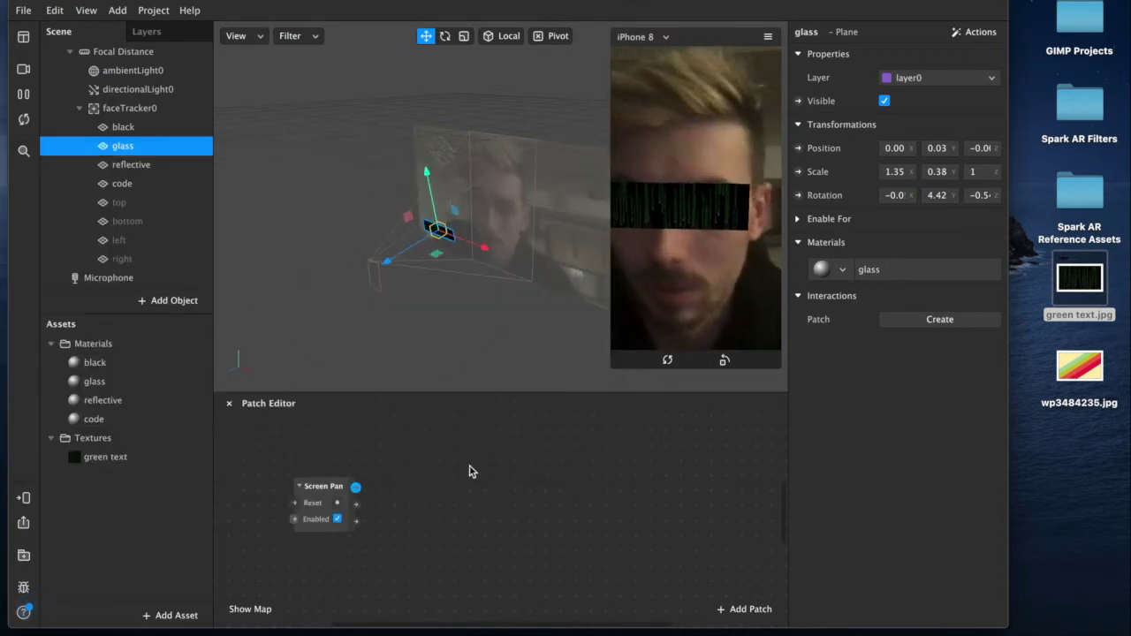
click(319, 485)
drag(319, 486, 294, 467)
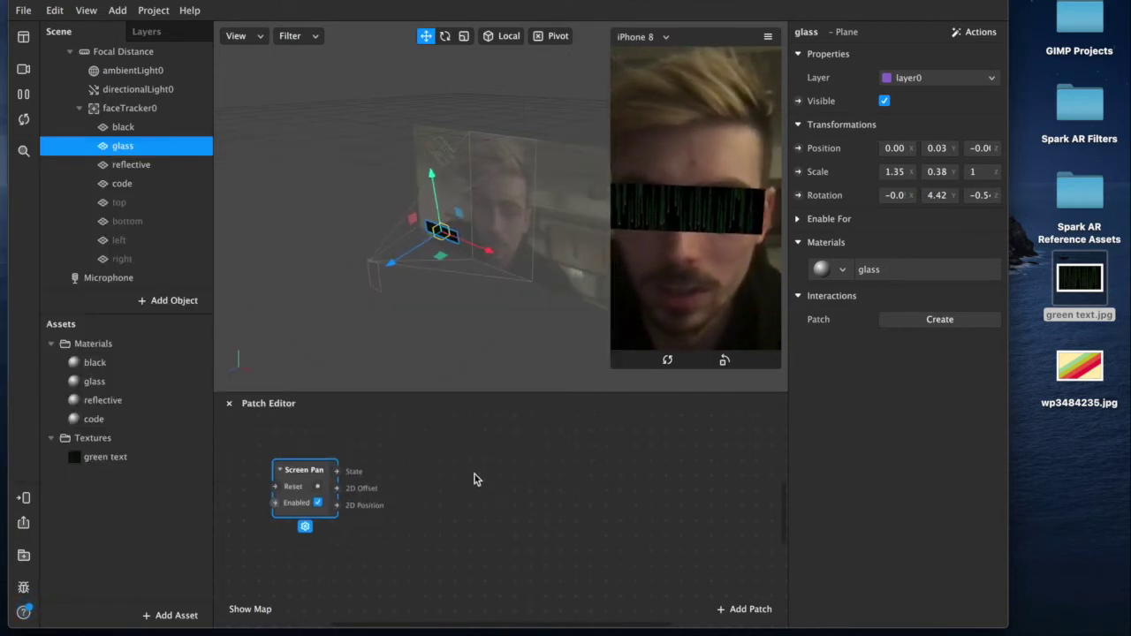
click(516, 496)
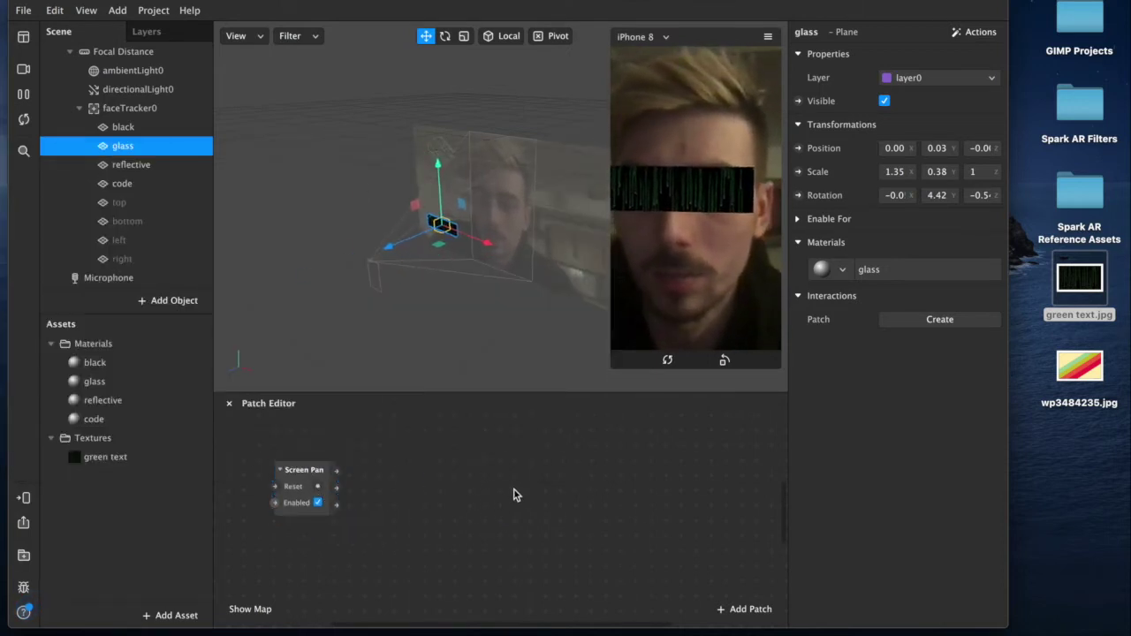
click(298, 468)
key(BackSpace)
Add a Screen Tap patch and feed it into a new Counter patch
double_click(303, 472)
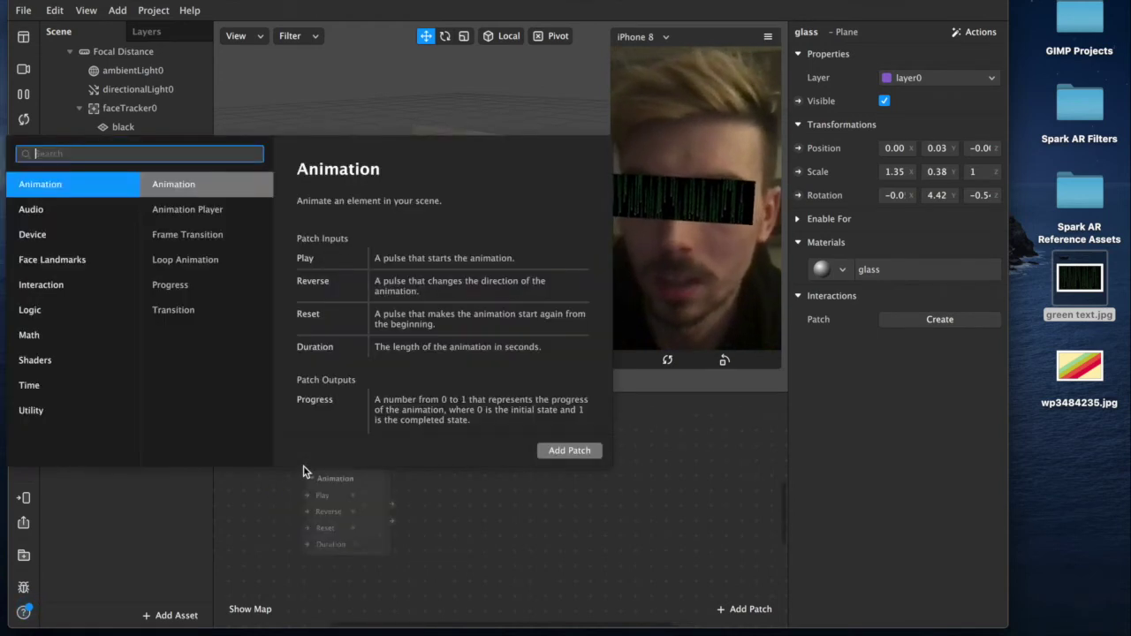
text(screen t)
key(Return)
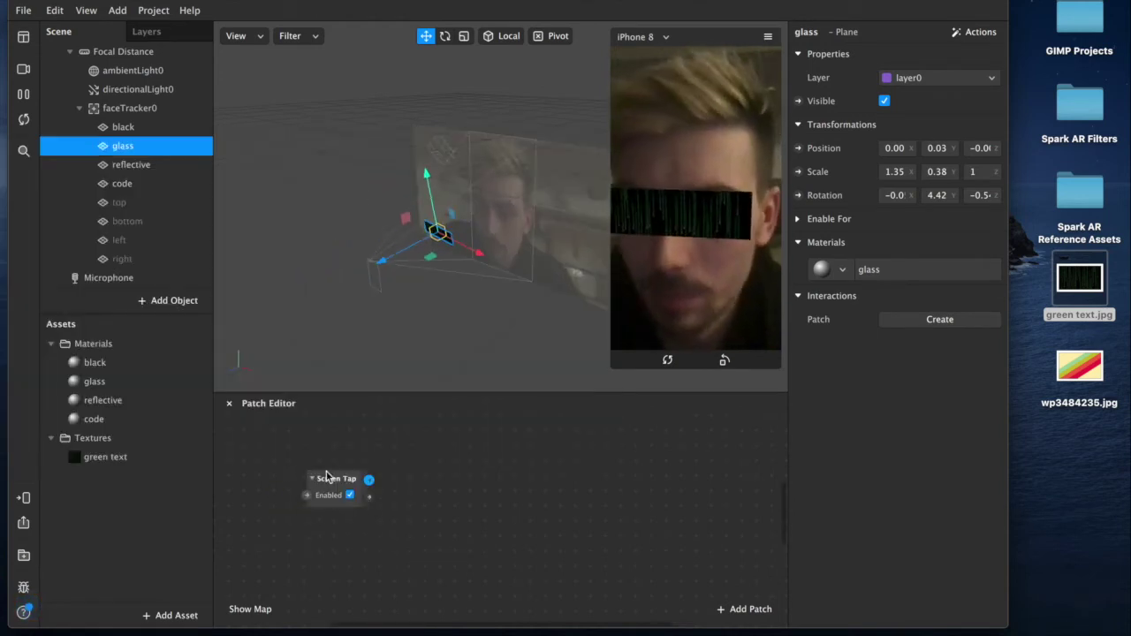
drag(326, 477, 385, 445)
text(counter)
key(Return)
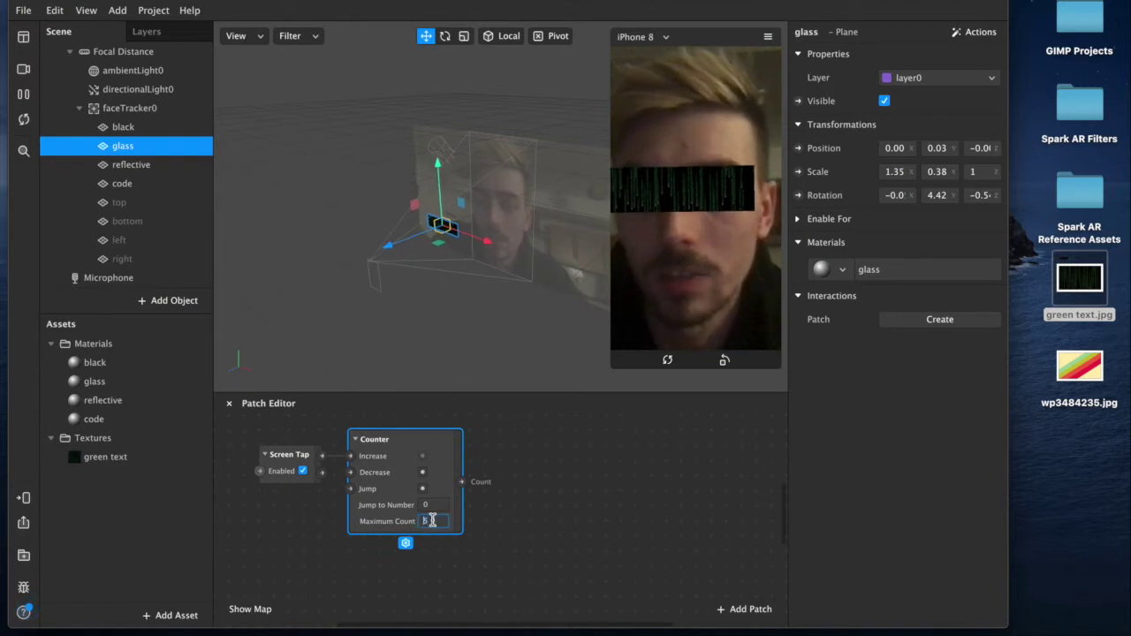
Add an Equals Exactly patch fed by the Counter's Count output and position it
drag(467, 482, 548, 481)
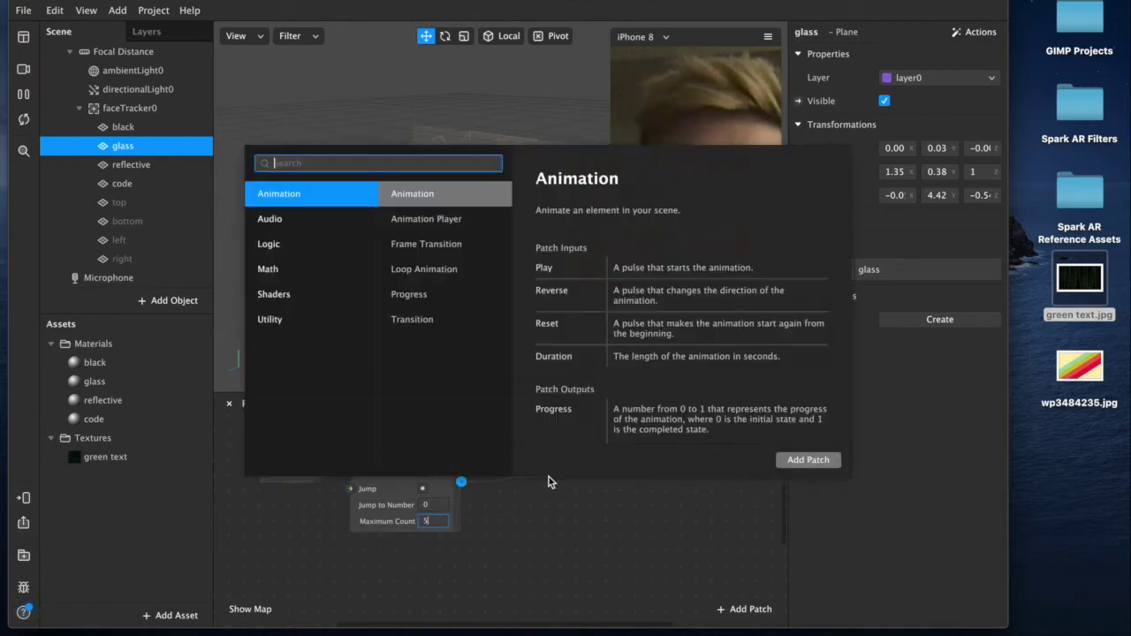
text(equals)
key(Down)
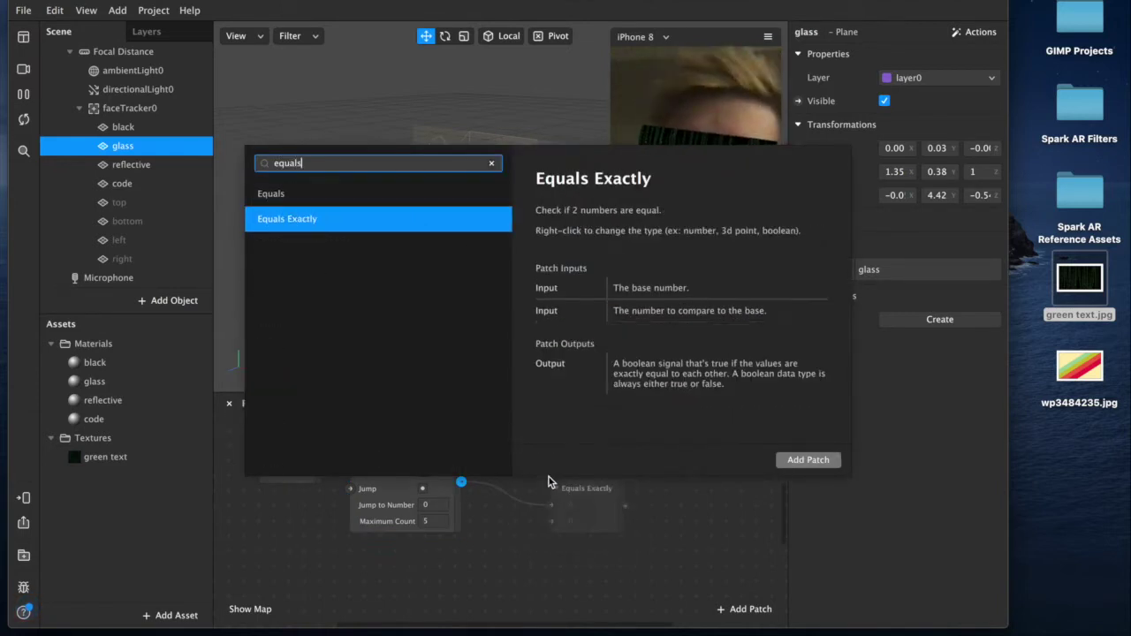
key(Return)
drag(564, 484, 513, 464)
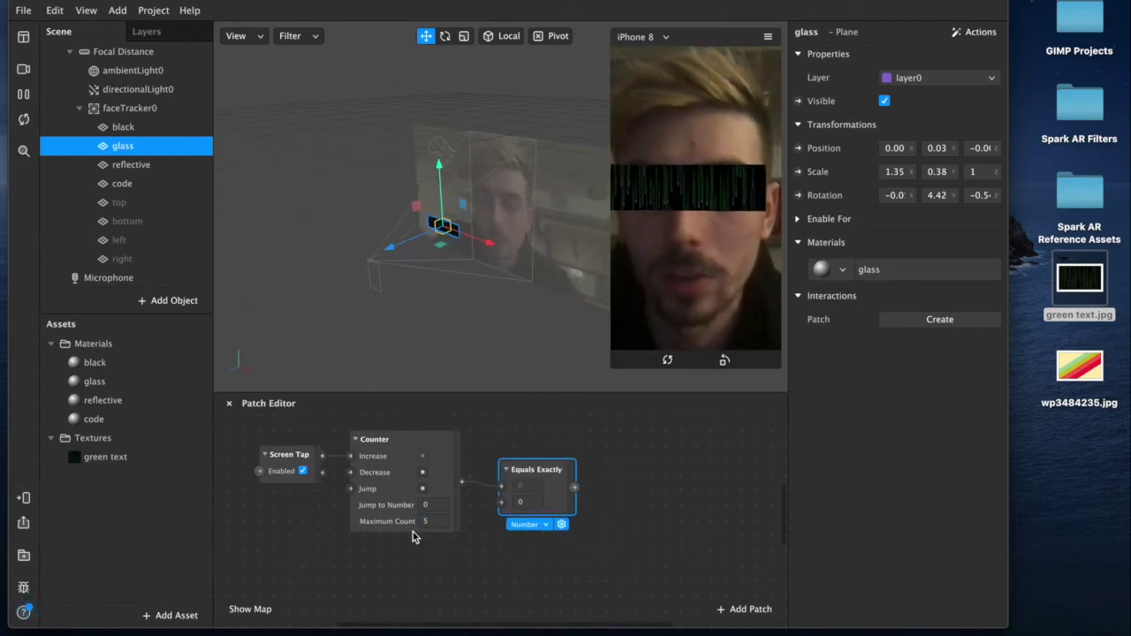
click(645, 490)
click(555, 484)
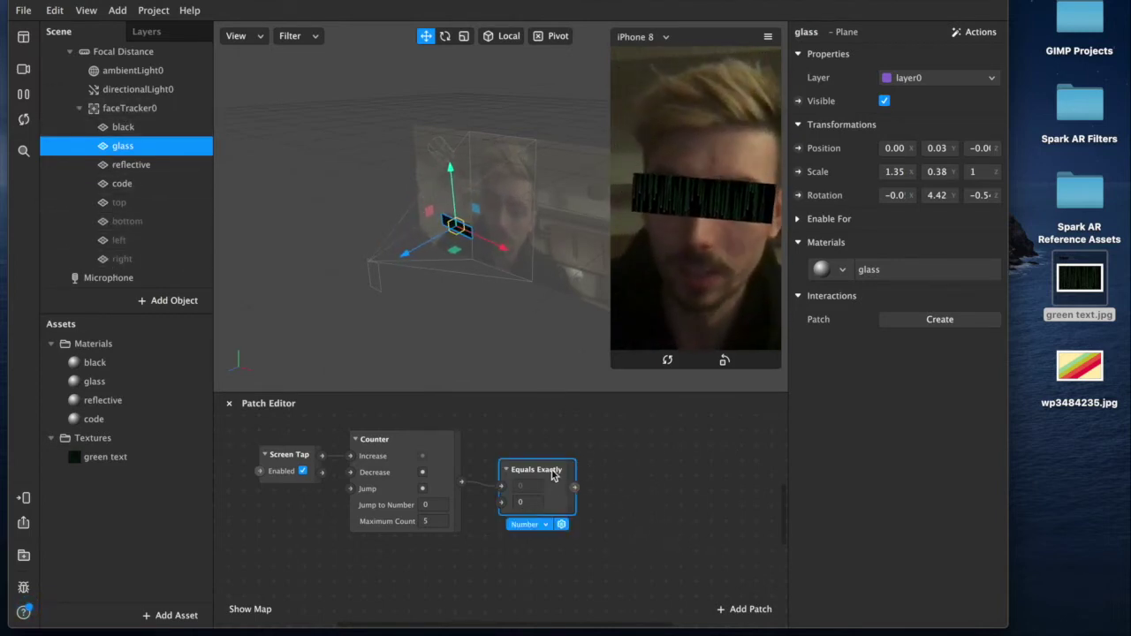
drag(555, 475, 550, 450)
Duplicate the Equals Exactly patch until there are five copies
key(super+d)
key(super+d)
key(super+d)
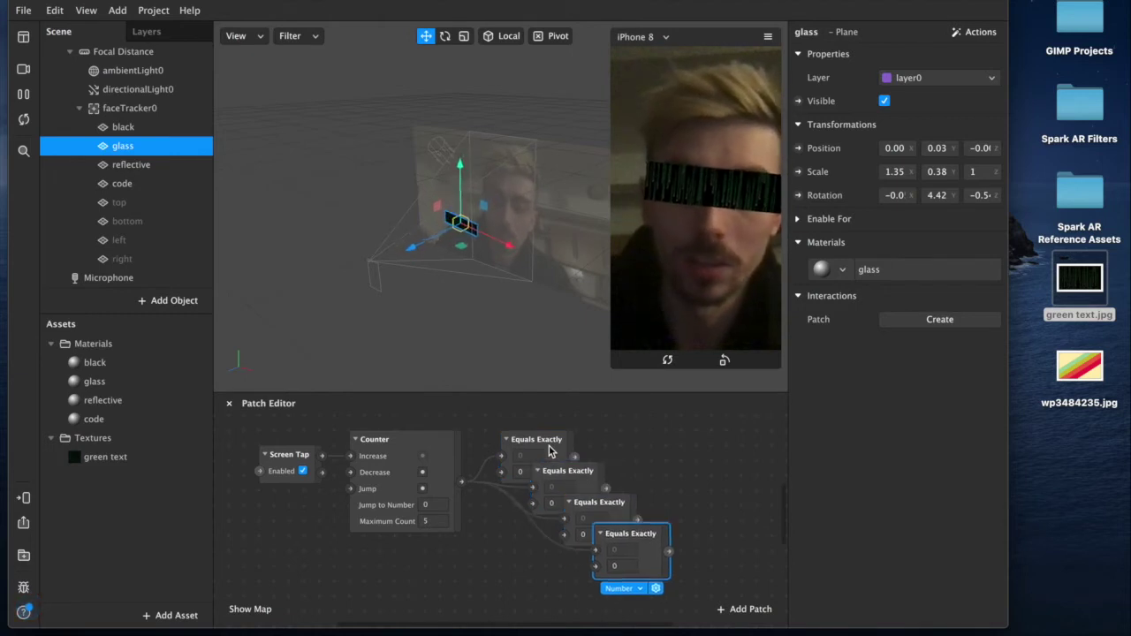
scroll(550, 450, down, 1)
key(super+d)
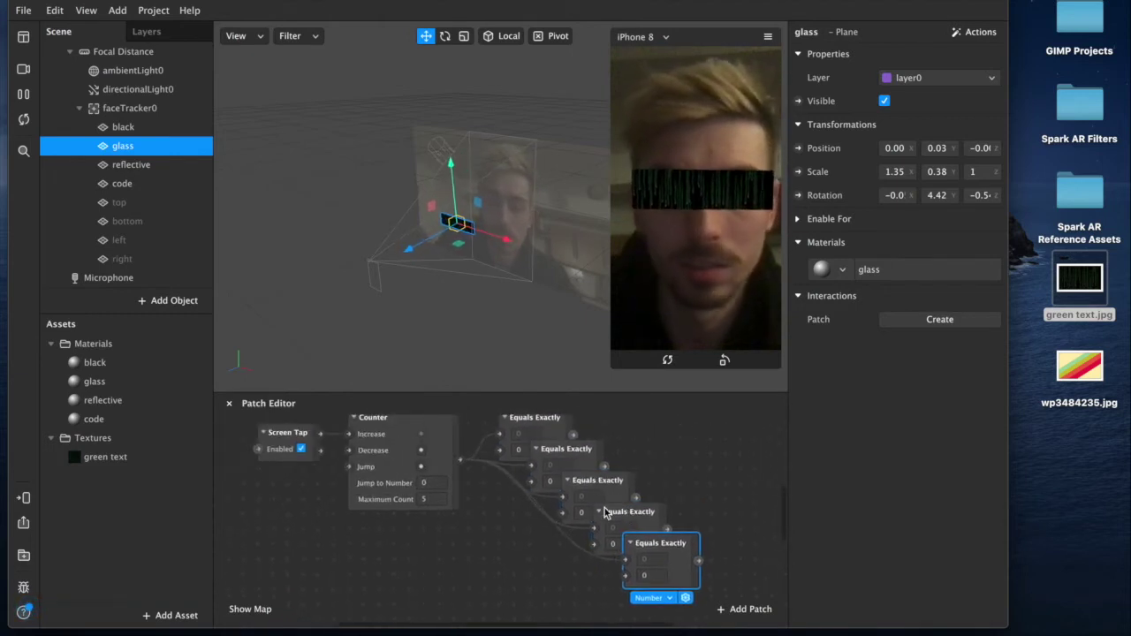
scroll(606, 512, right, 2)
scroll(606, 513, up, 1)
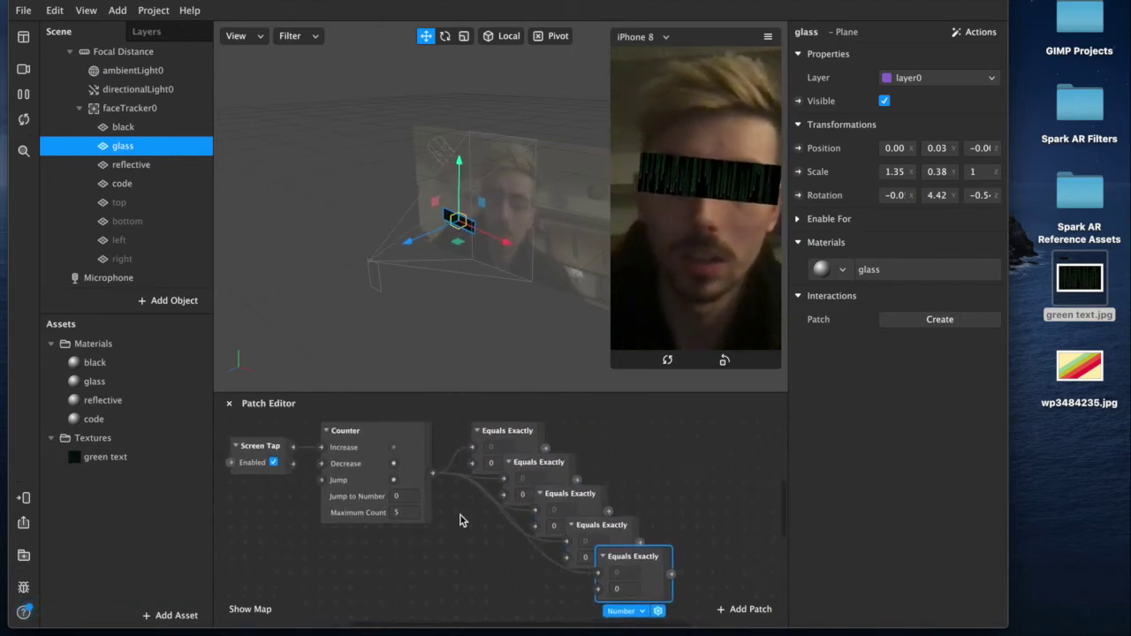
scroll(460, 529, up, 2)
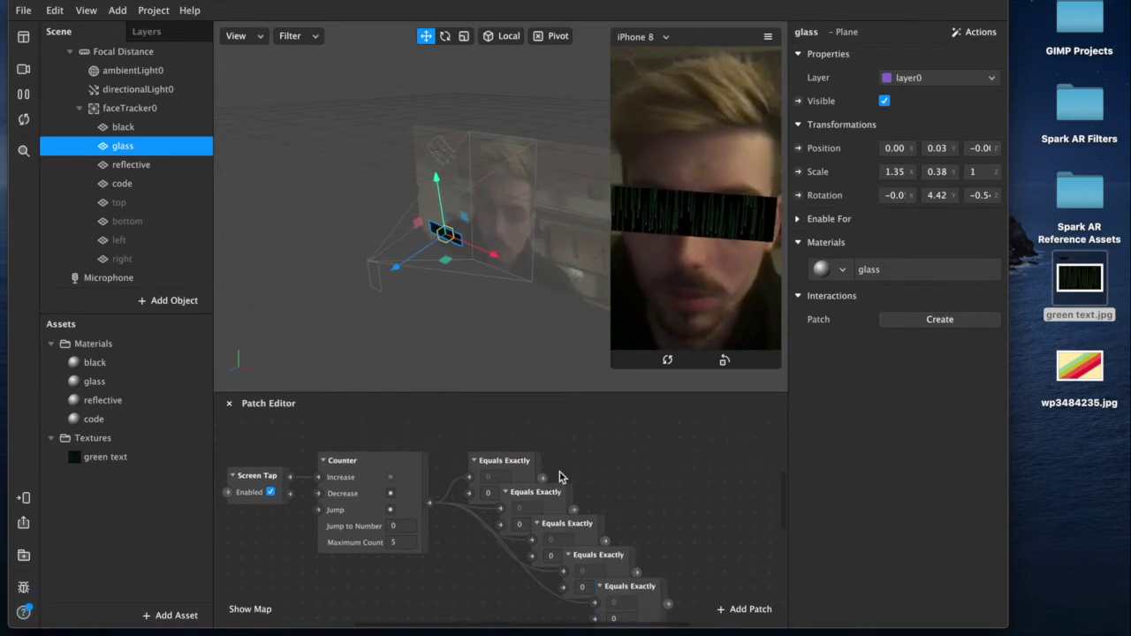
Create Visible patches for the black, glass, reflective and code planes and spread them out
click(123, 128)
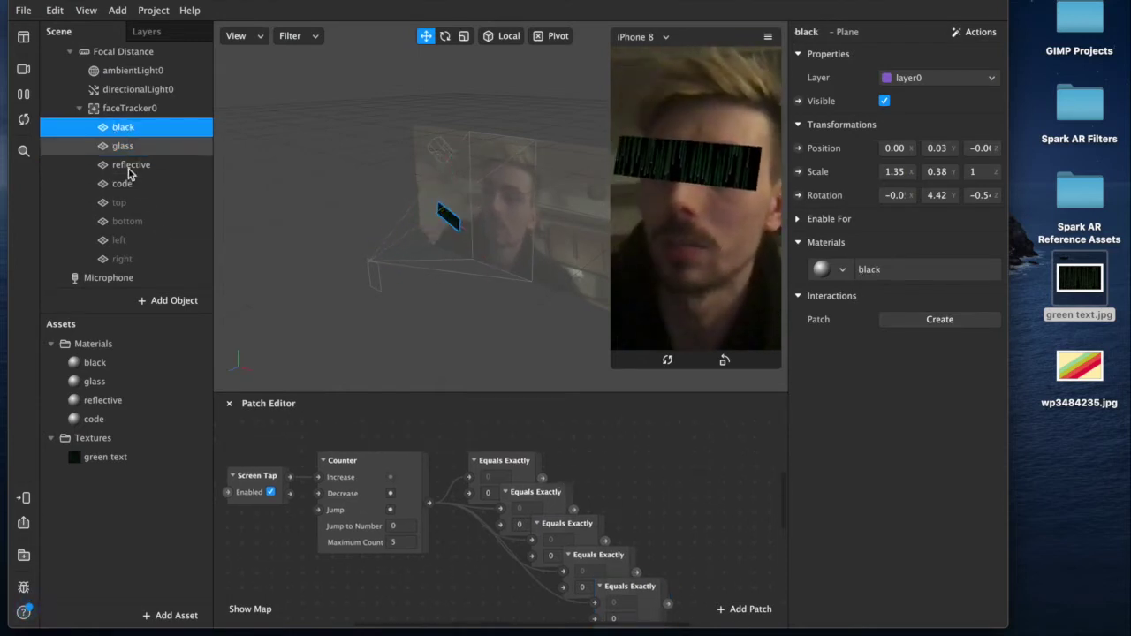
shift+click(127, 186)
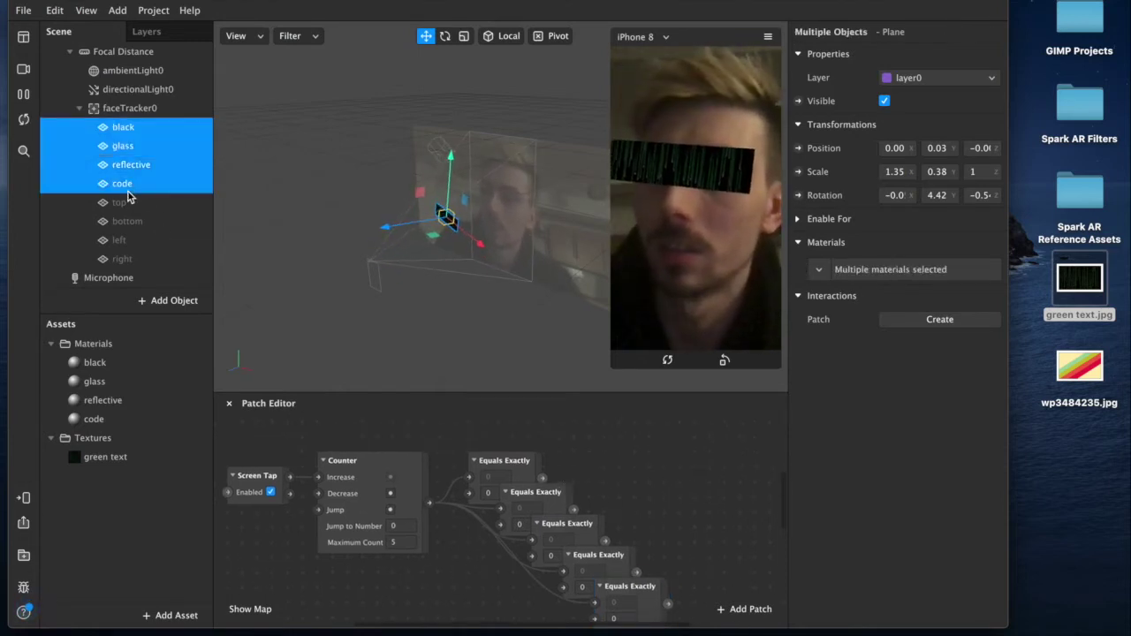
click(798, 100)
scroll(533, 539, down, 2)
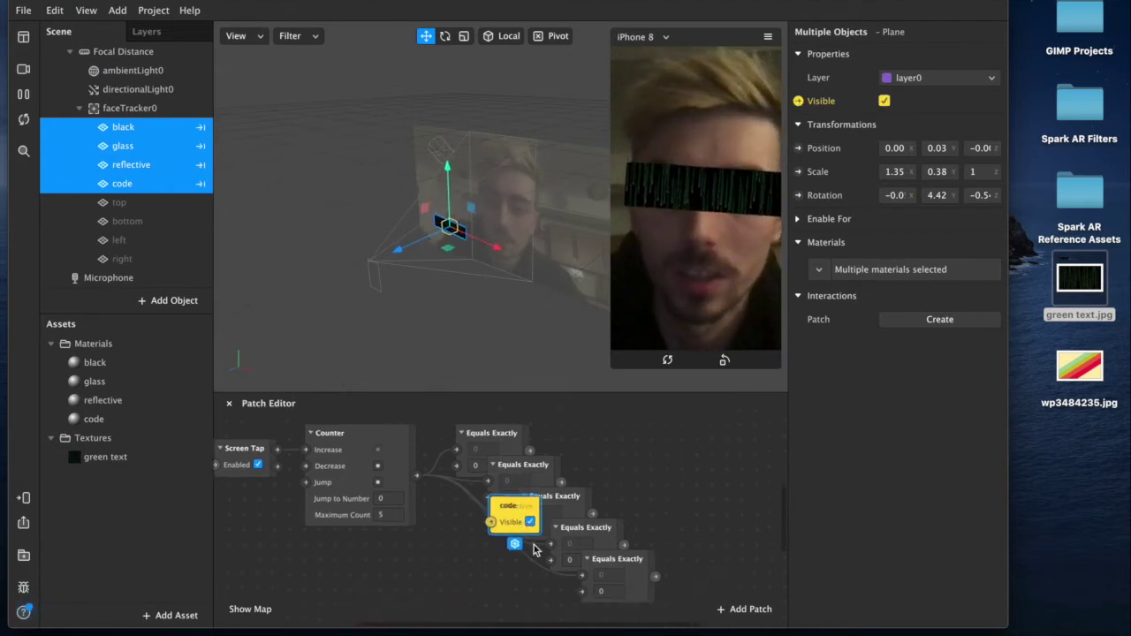
drag(521, 519, 684, 522)
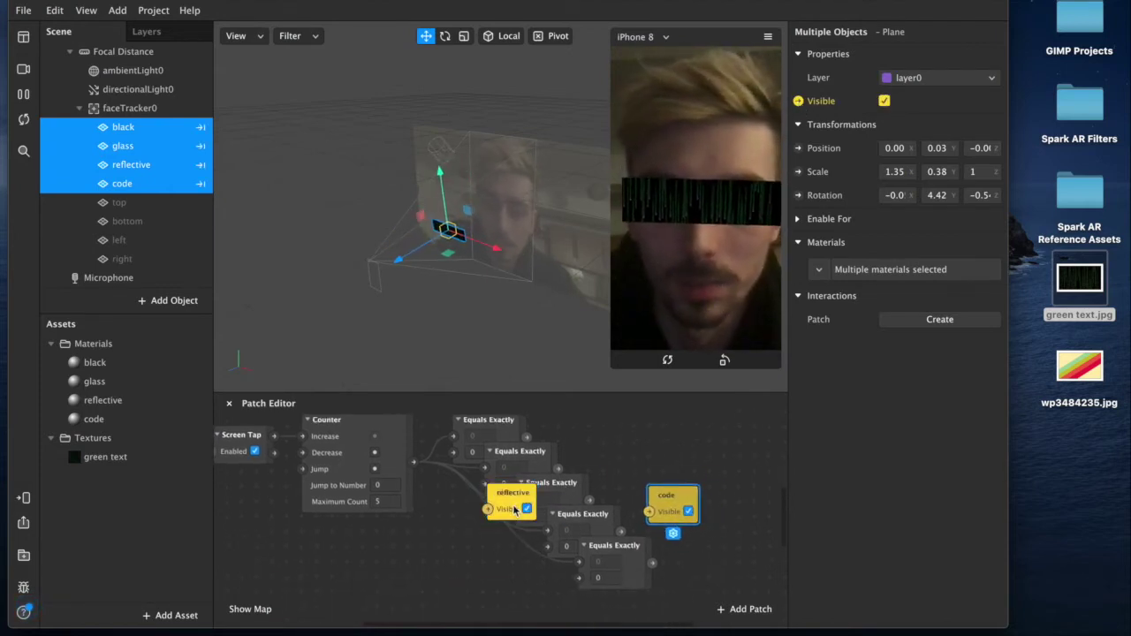
drag(513, 493, 598, 429)
Connect an Equals Exactly result to the black plane's visibility
scroll(553, 478, up, 2)
drag(511, 523, 550, 412)
scroll(526, 470, up, 2)
drag(521, 488, 523, 445)
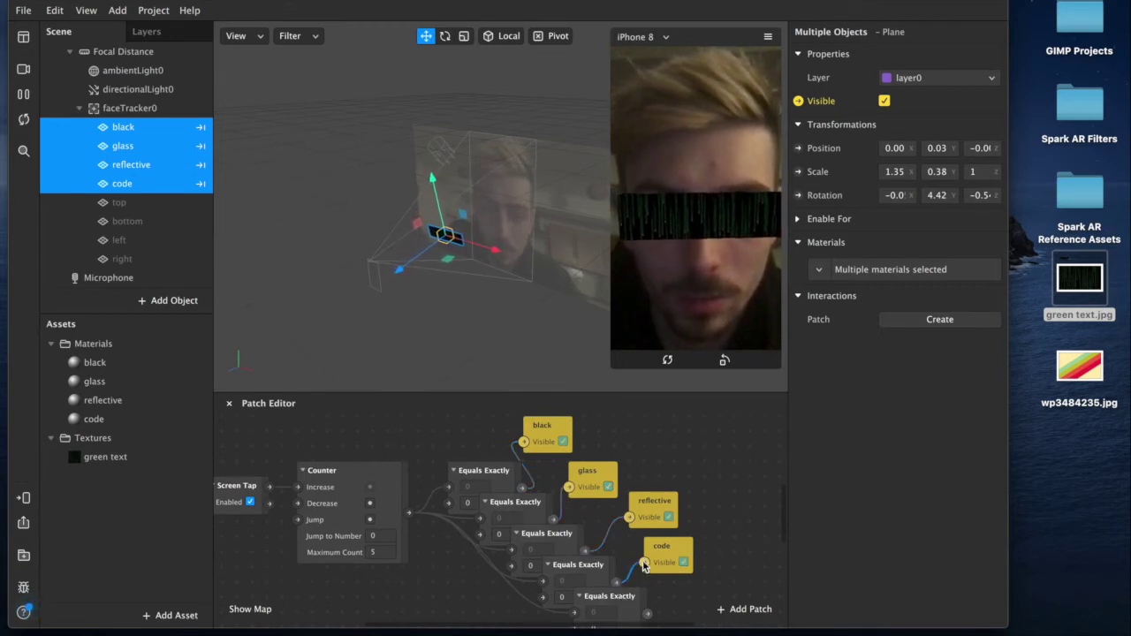
Set the five Equals Exactly comparison values to 0, 1, 2, 3 and 4
scroll(414, 533, down, 3)
scroll(414, 533, left, 2)
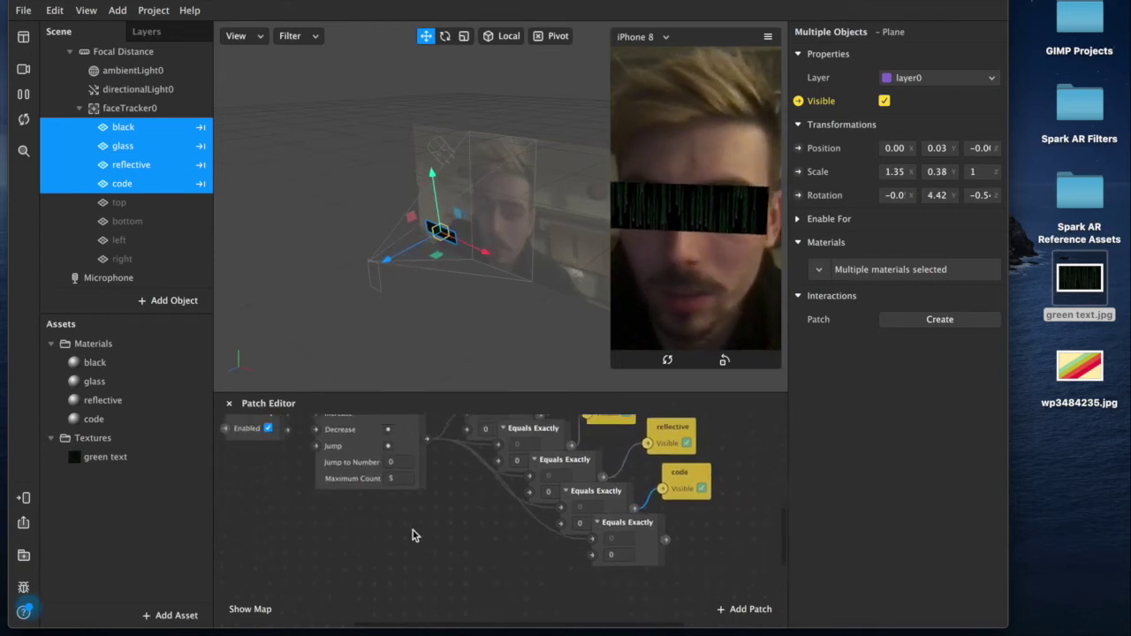
click(497, 449)
scroll(497, 449, up, 2)
click(528, 509)
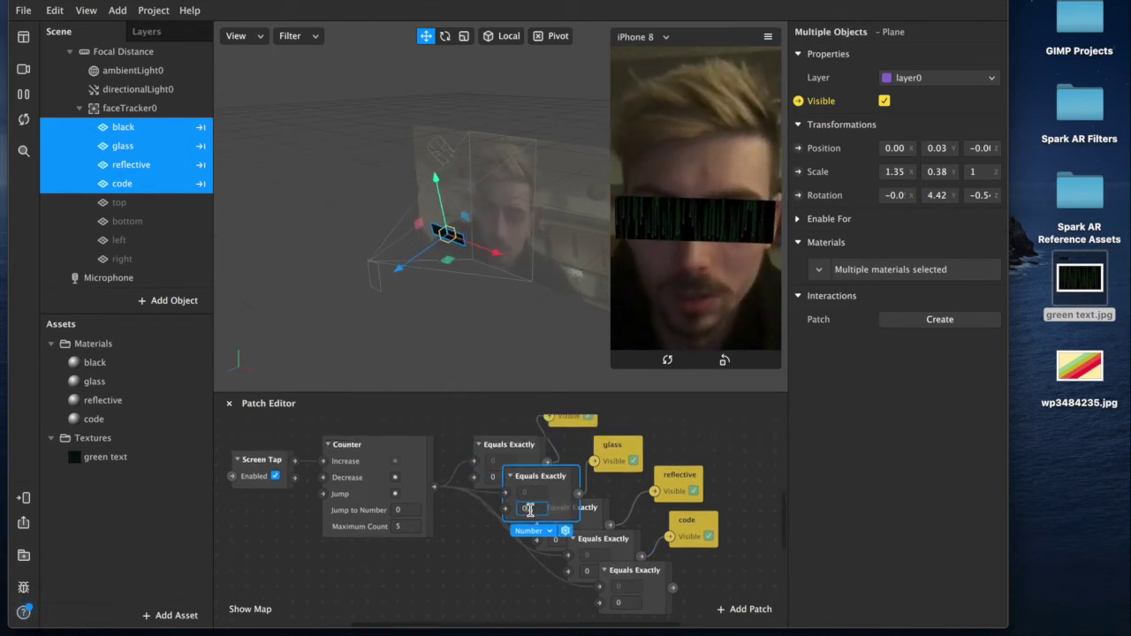
click(564, 541)
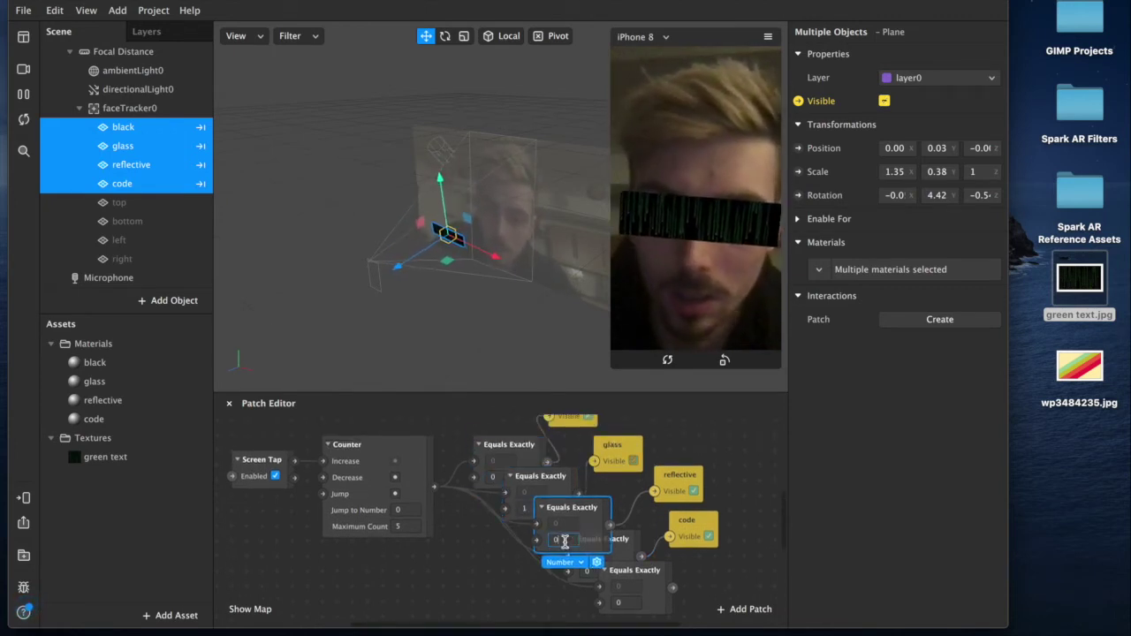
click(595, 573)
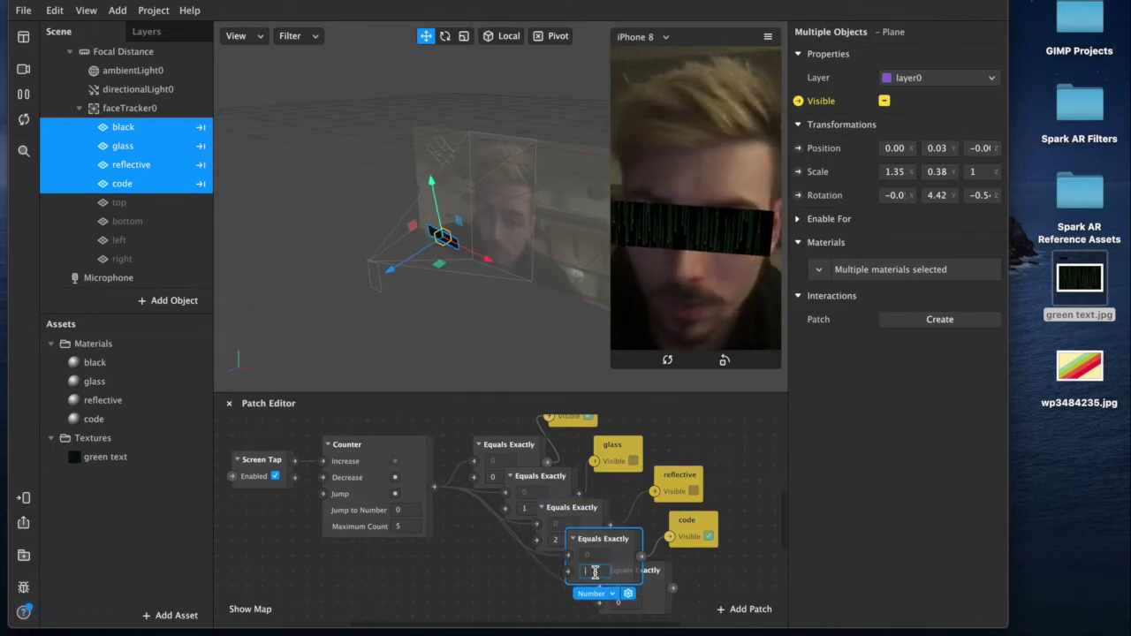
click(626, 602)
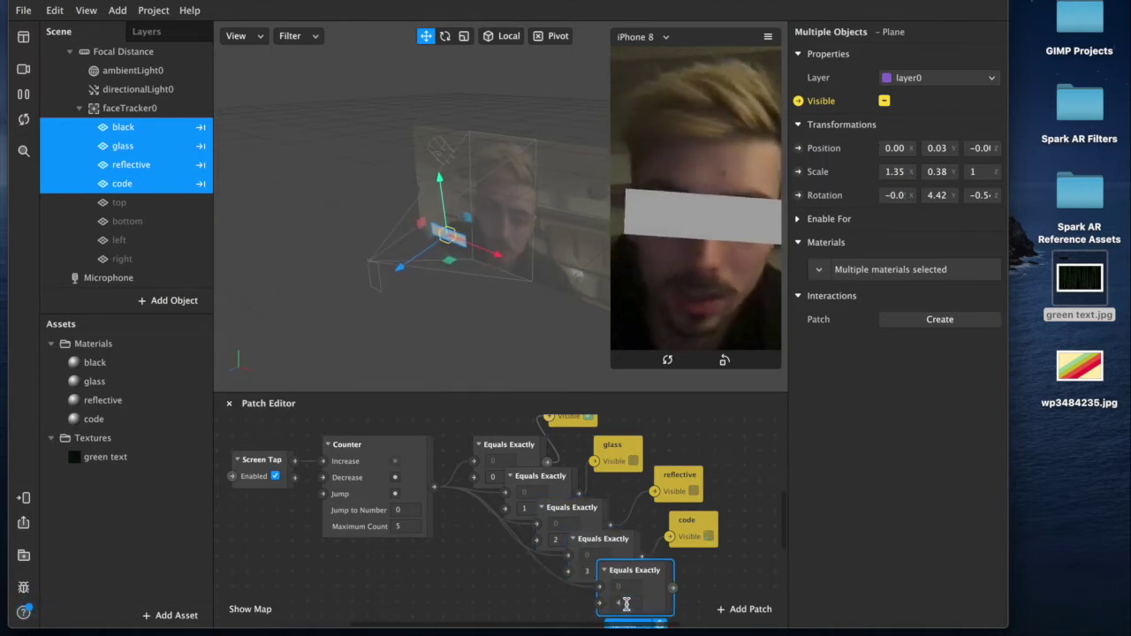
click(498, 578)
Turn on Simulate Touch and tap the preview to advance the style
scroll(497, 578, down, 2)
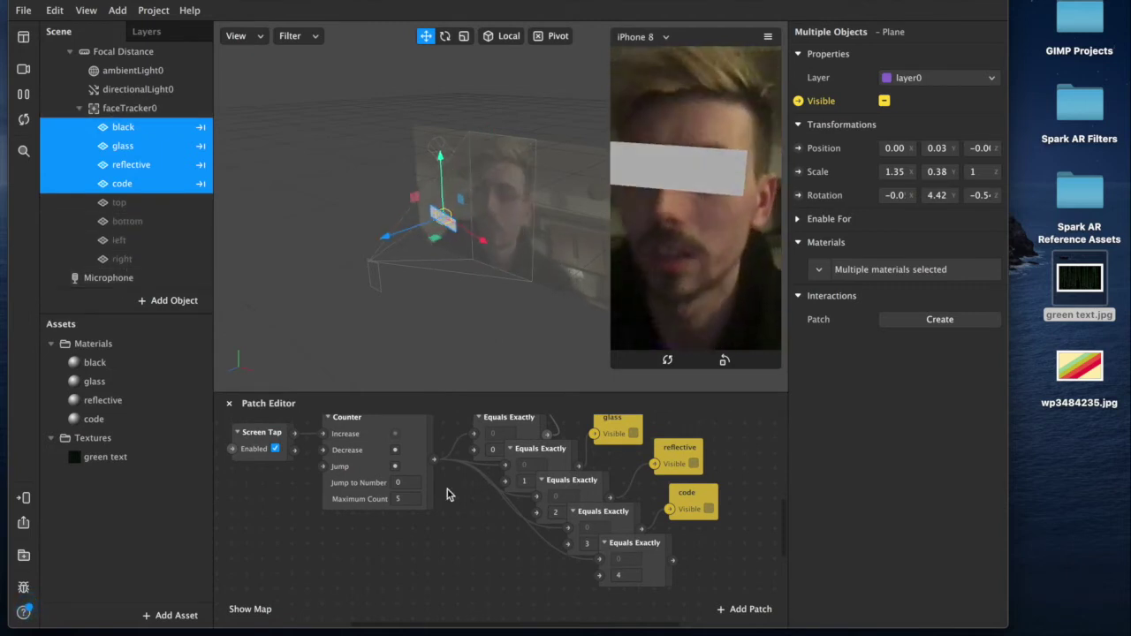
click(768, 36)
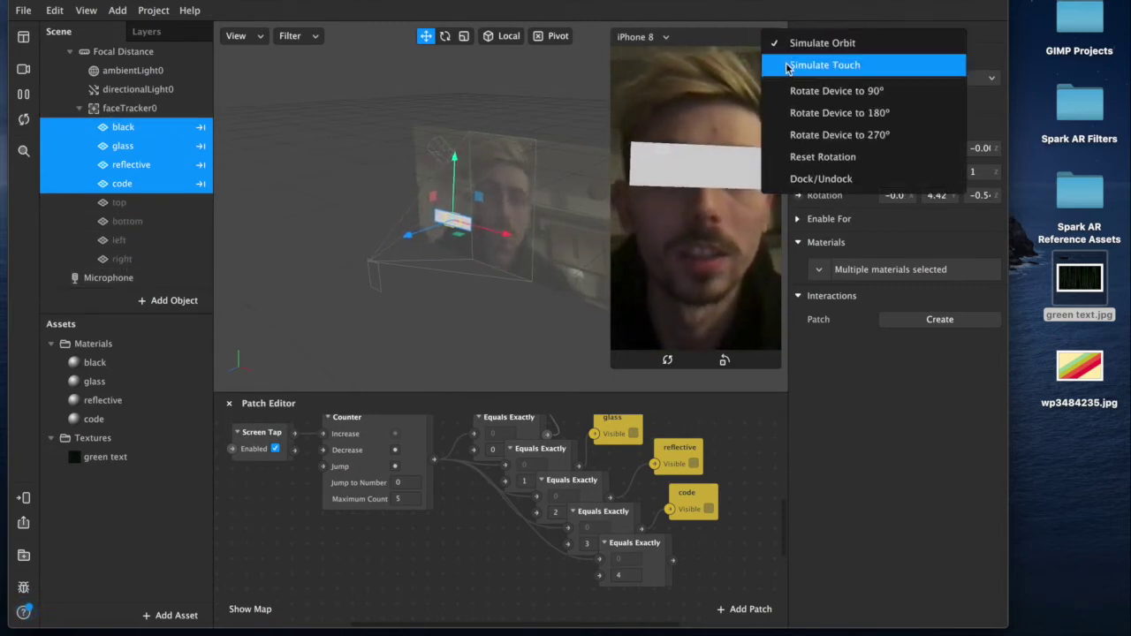
click(818, 64)
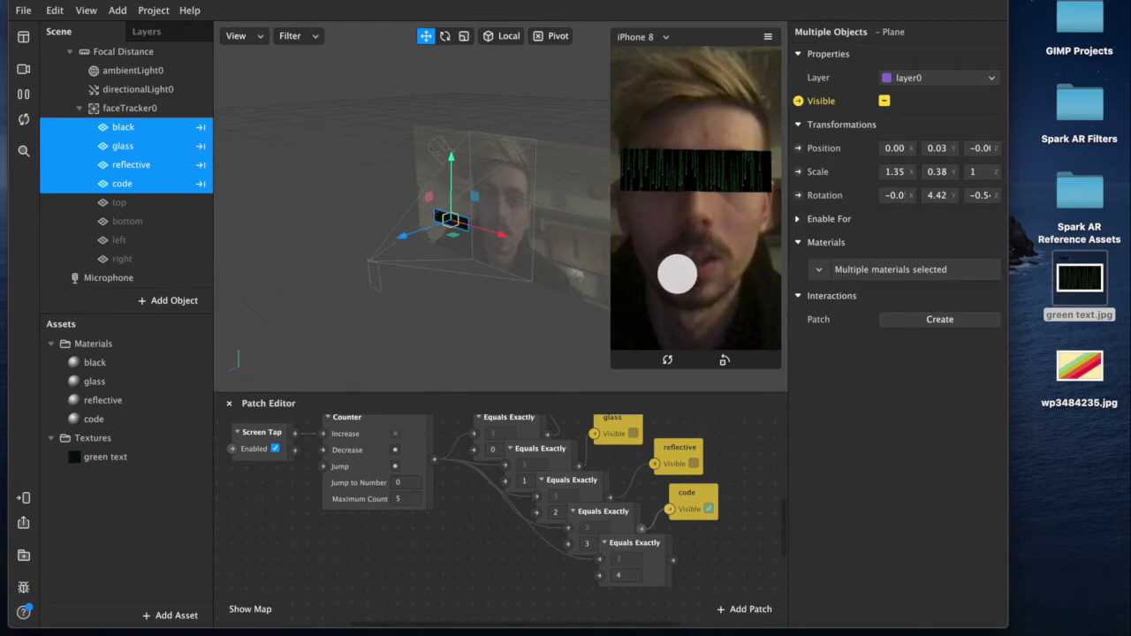
click(677, 275)
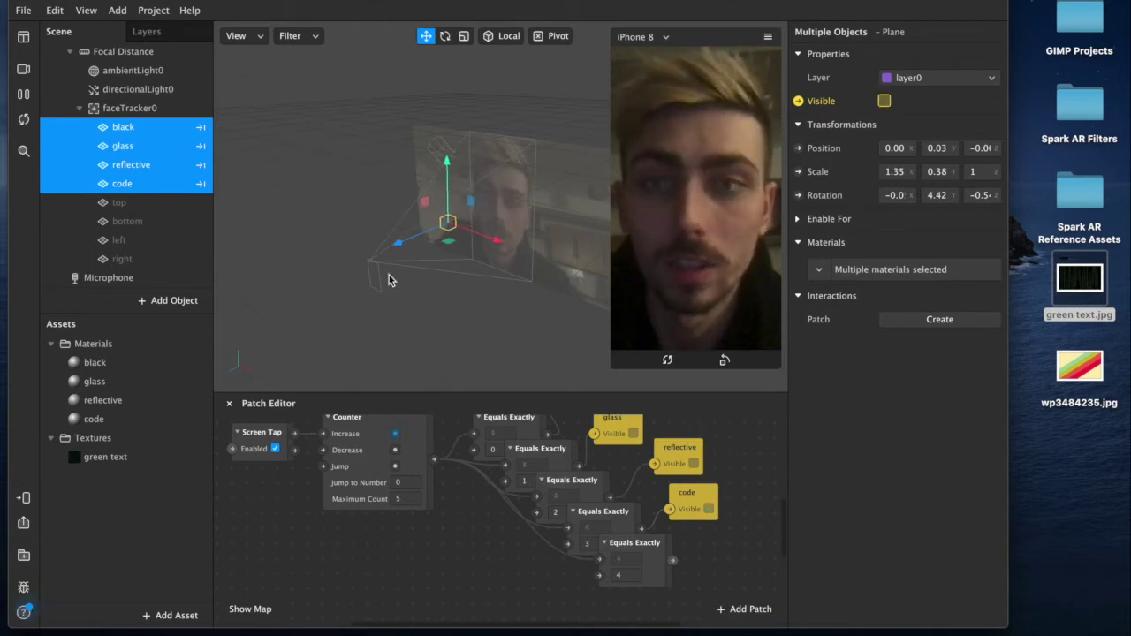
click(95, 362)
Give the black material a Flat shader with Licorice black colour, then tap the preview
click(922, 56)
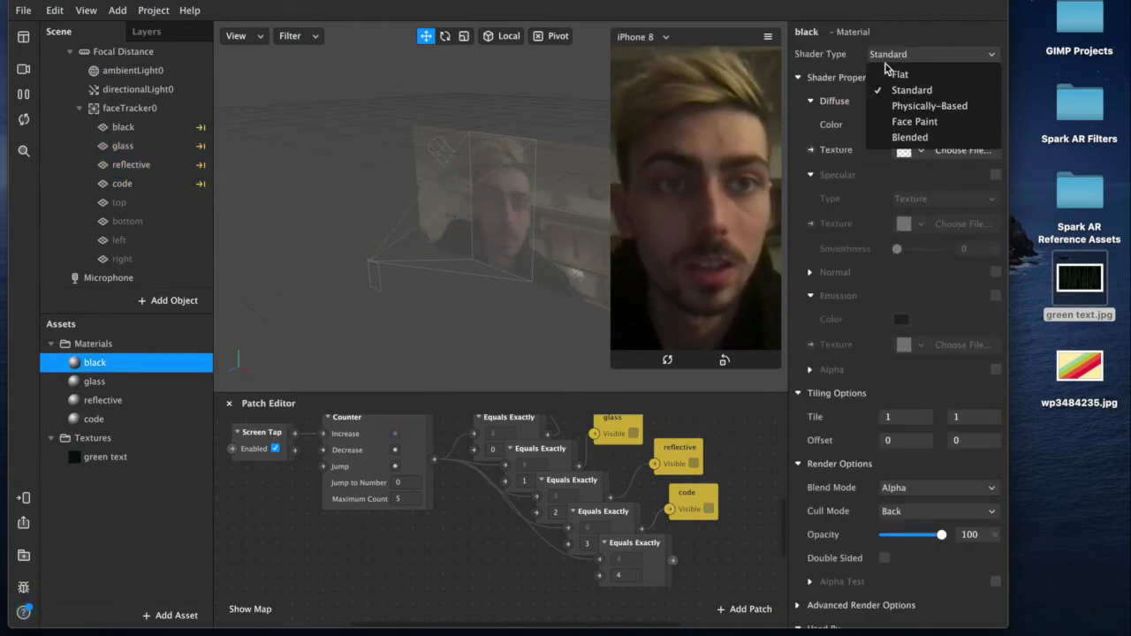
click(895, 77)
click(902, 125)
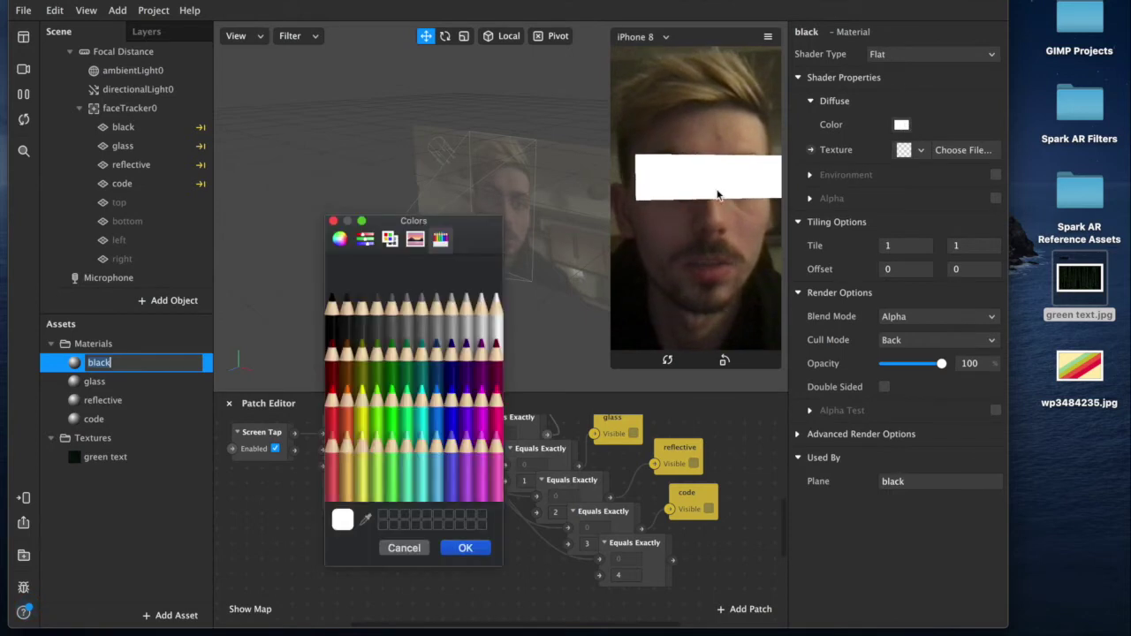
click(331, 324)
click(466, 548)
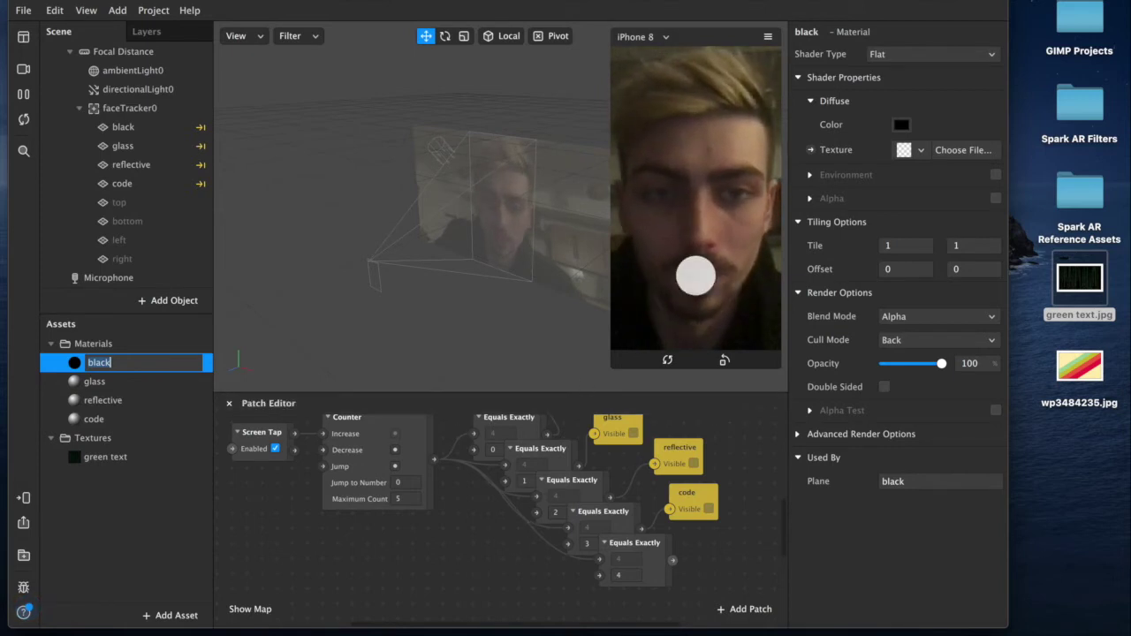
click(695, 275)
Switch the glass material to a Physically-Based shader
click(94, 382)
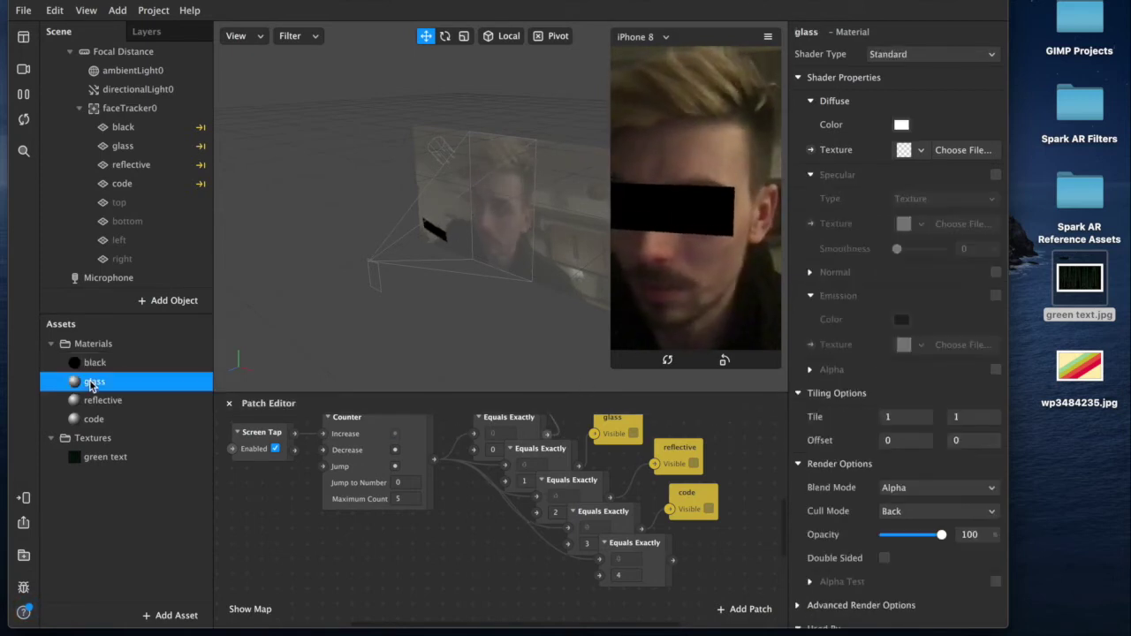
click(681, 216)
click(933, 54)
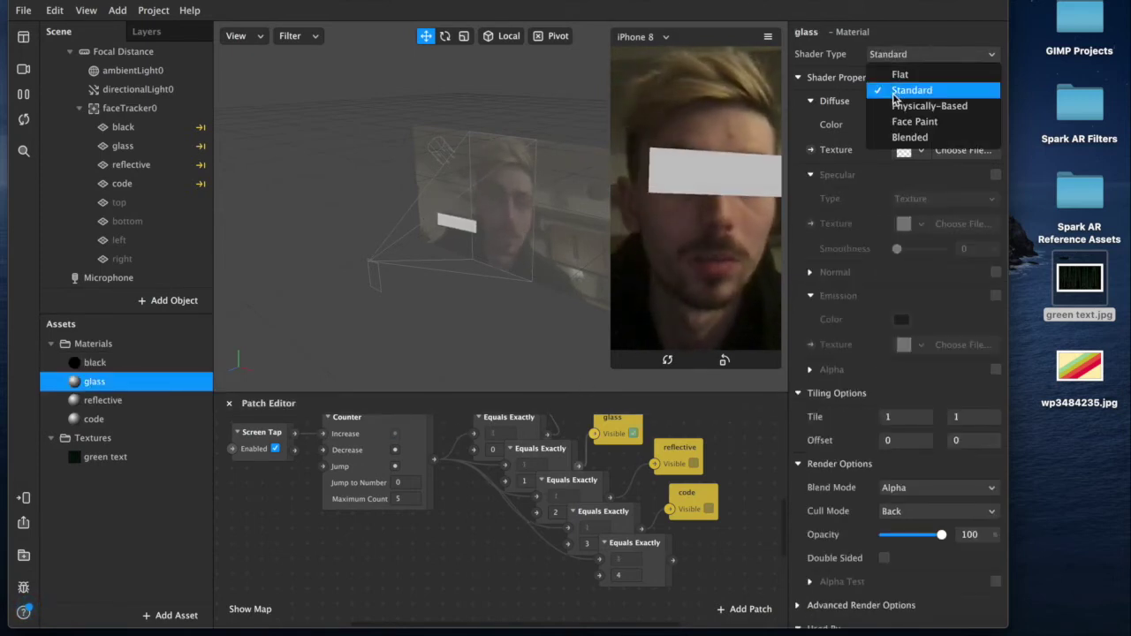
click(901, 104)
Add the Sunny Vondelpark and Machine Shop environment texture presets
click(170, 616)
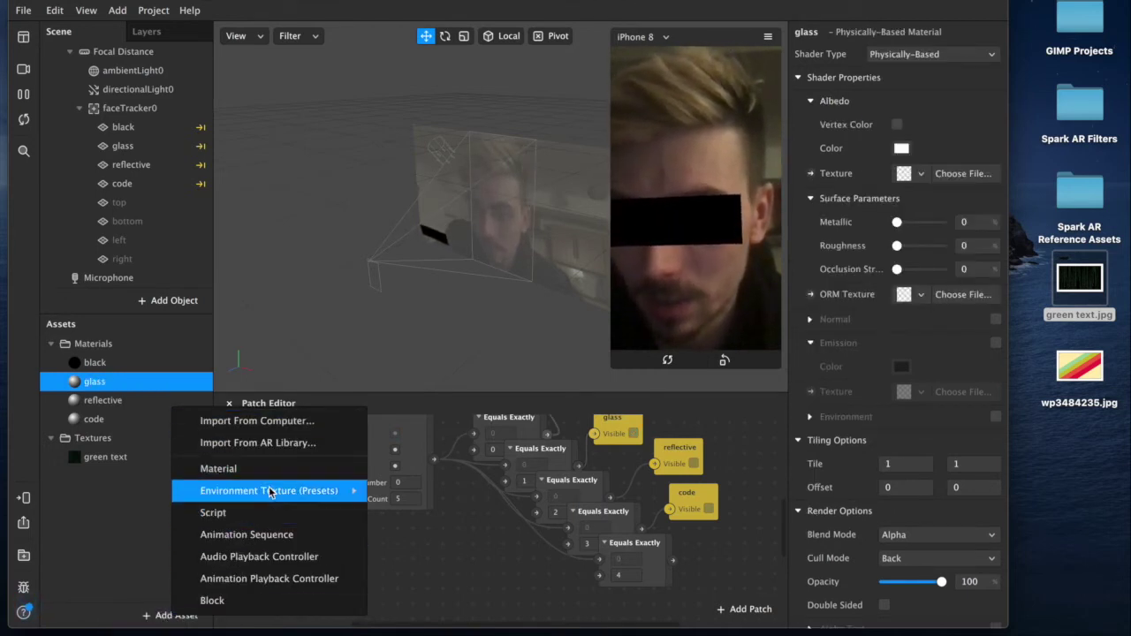
mouse_move(273, 491)
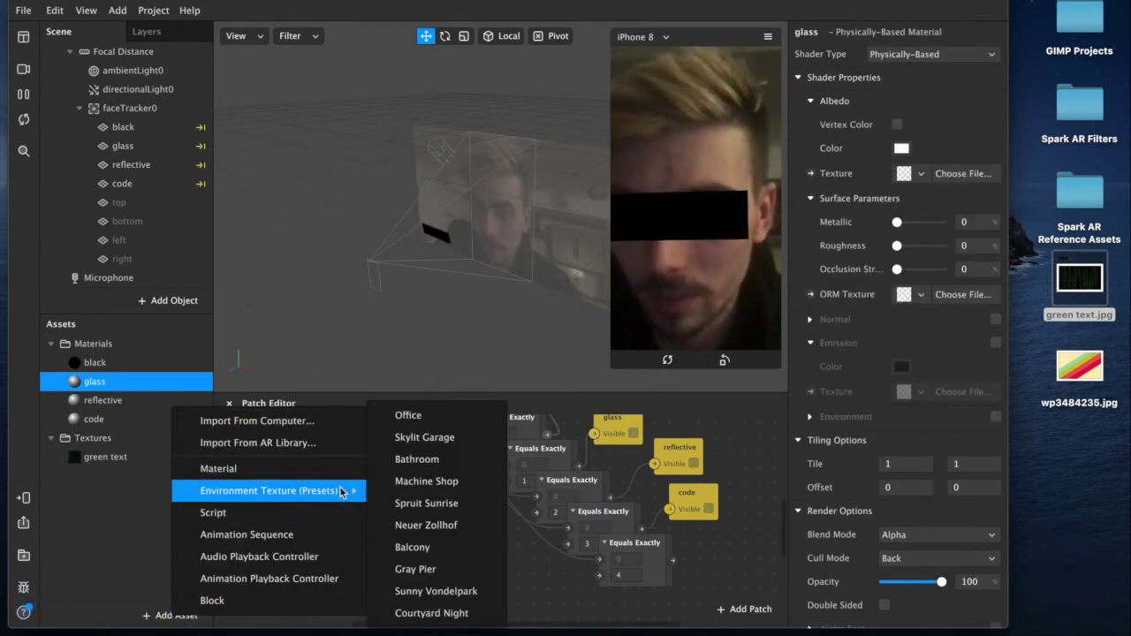
click(436, 592)
click(172, 615)
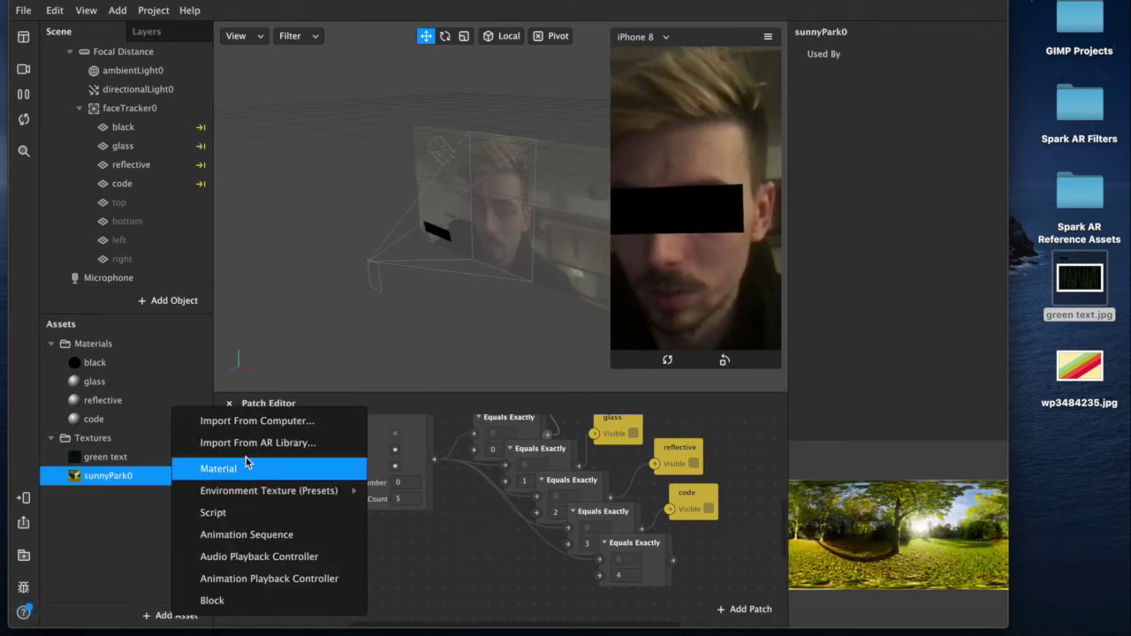
mouse_move(269, 492)
click(455, 482)
Enable environment reflections on the glass material using machineShop0
click(142, 474)
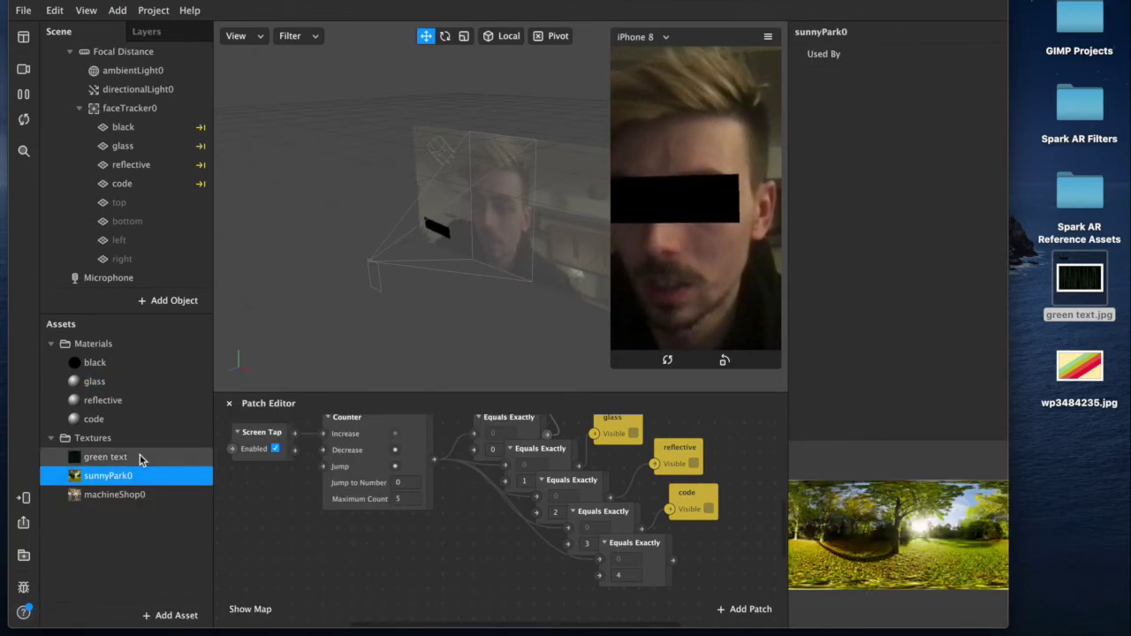
click(106, 382)
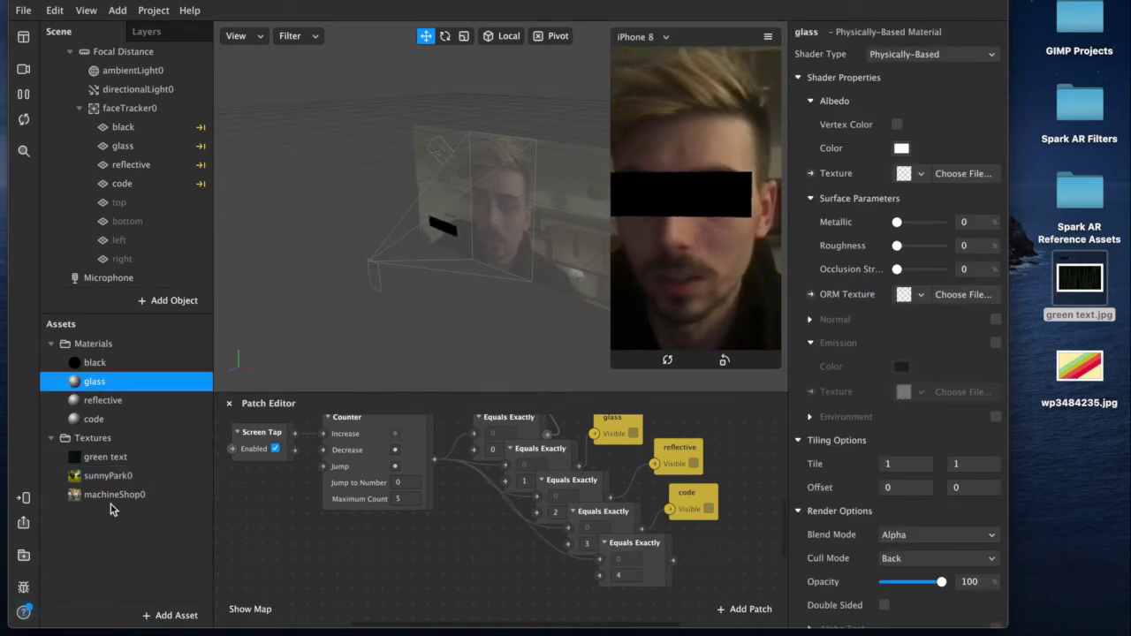
click(997, 418)
click(916, 444)
click(887, 490)
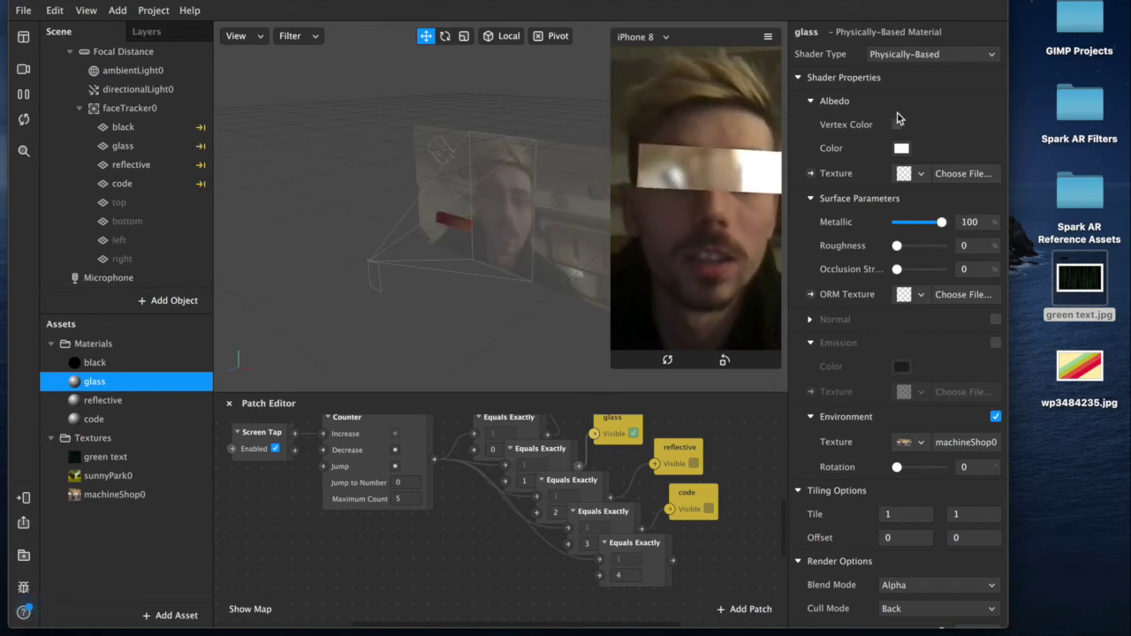
Set the glass Albedo colour to Ice after first trying turquoise
click(900, 148)
click(422, 305)
click(407, 381)
click(419, 395)
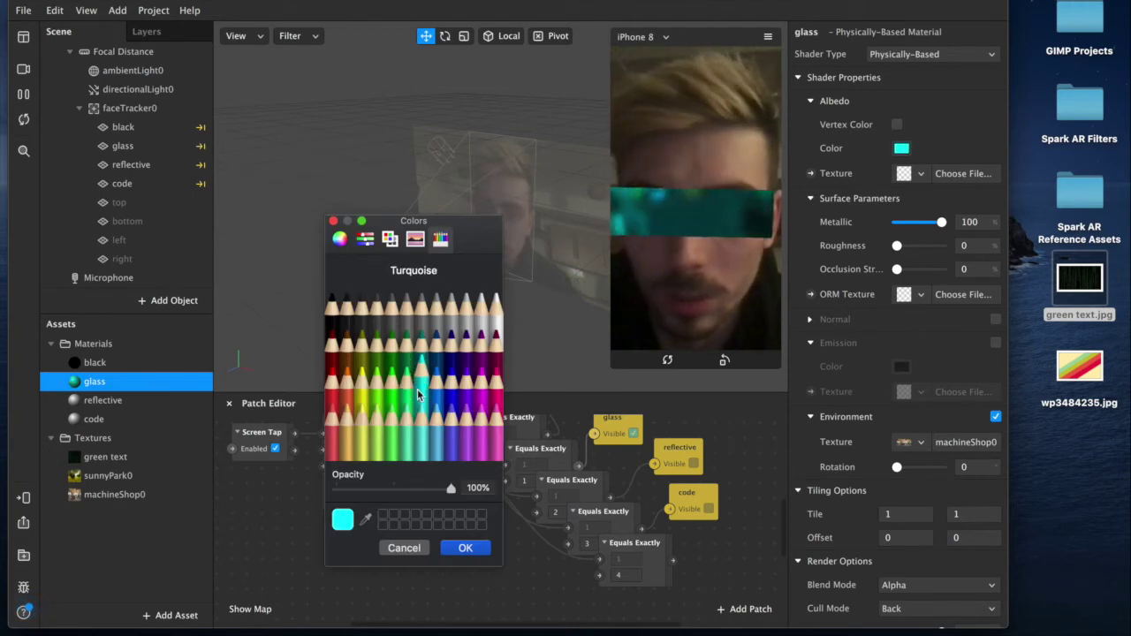
click(469, 549)
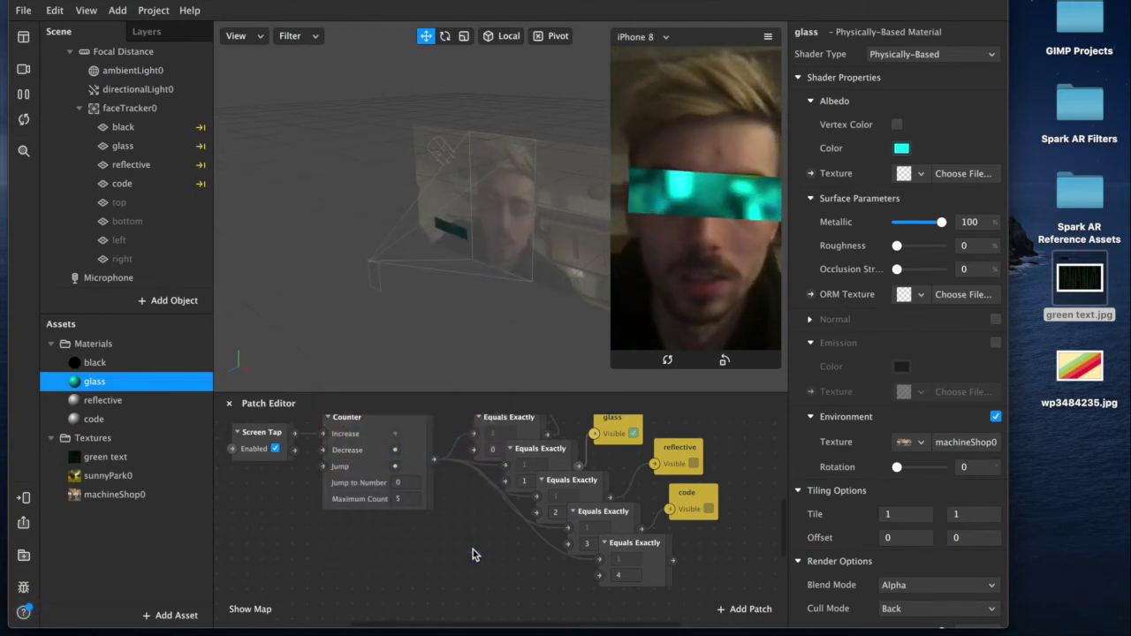
click(899, 148)
click(419, 460)
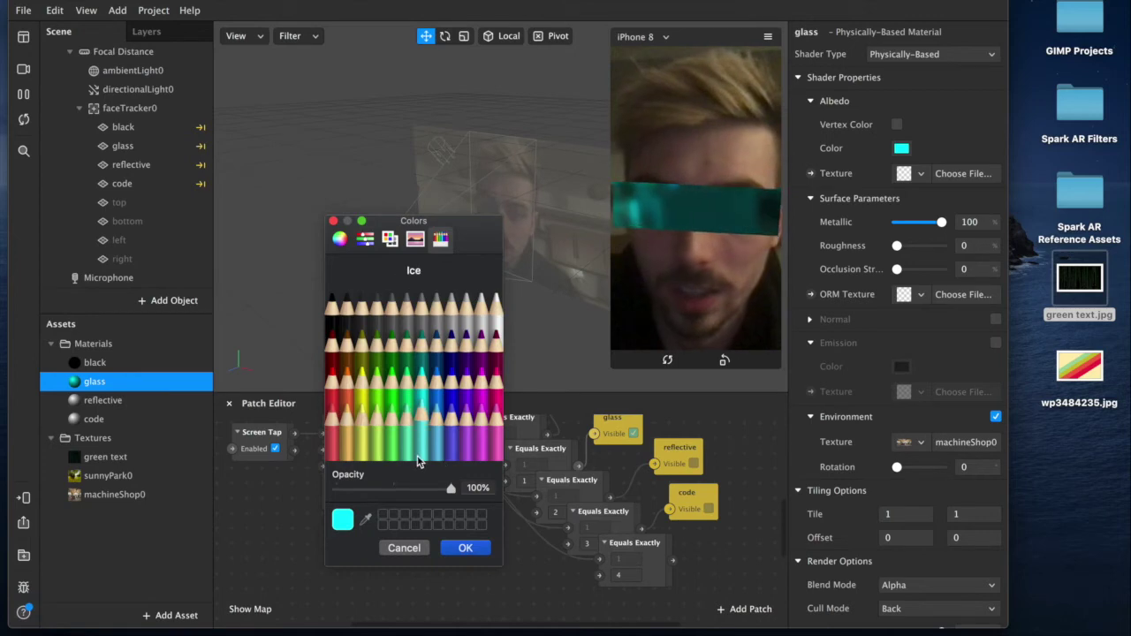
click(464, 548)
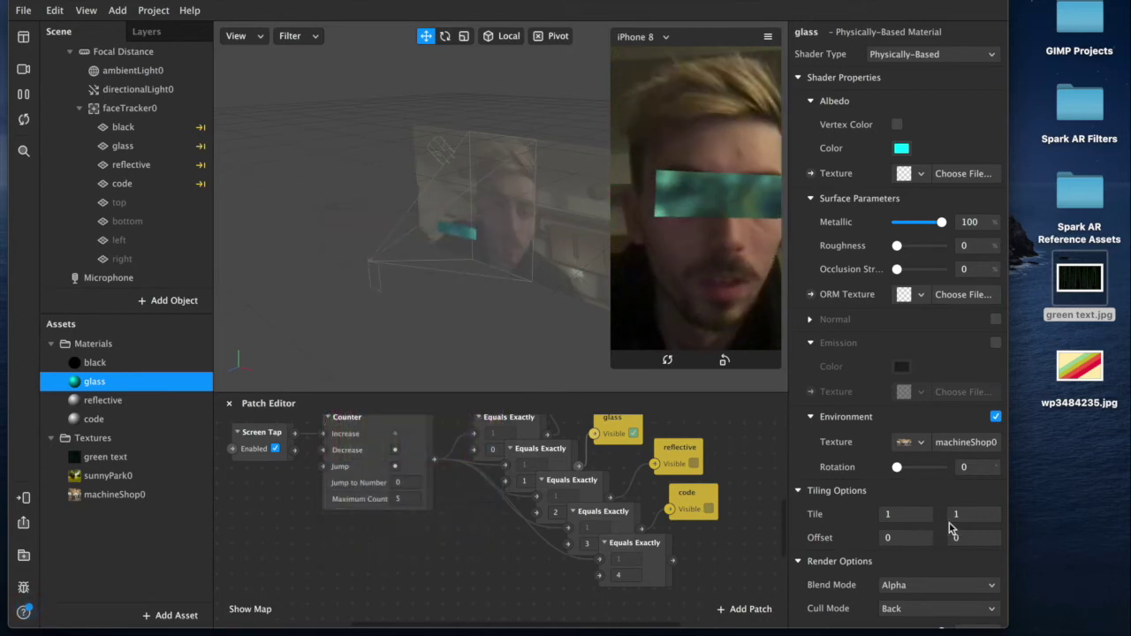
Cycle the preview to the reflective bar
scroll(902, 482, down, 1)
scroll(902, 481, down, 2)
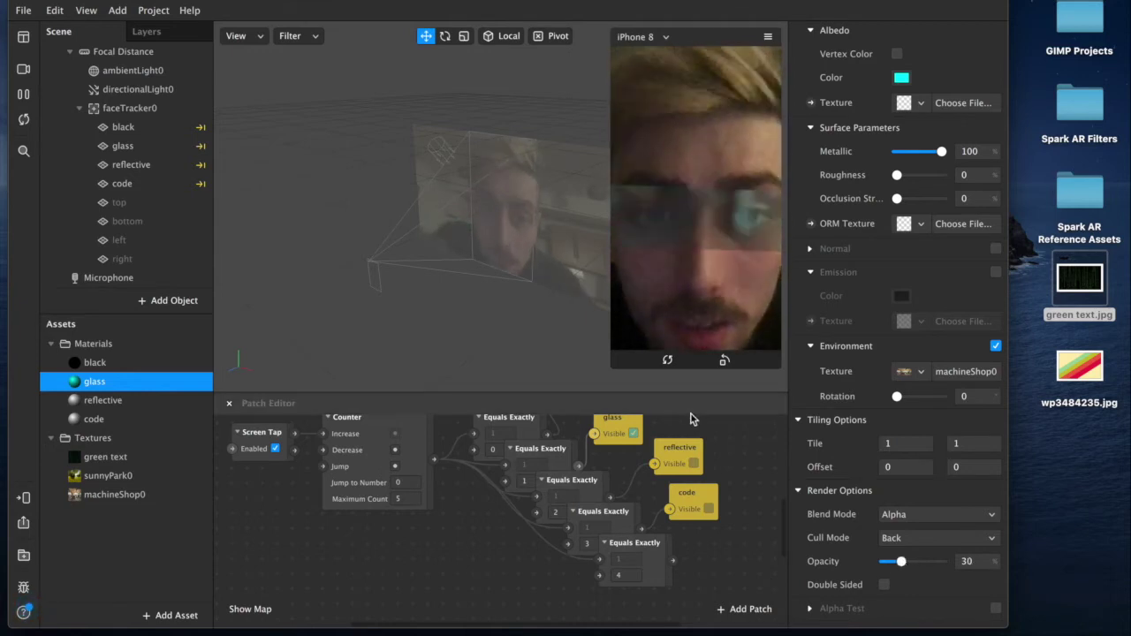
click(642, 262)
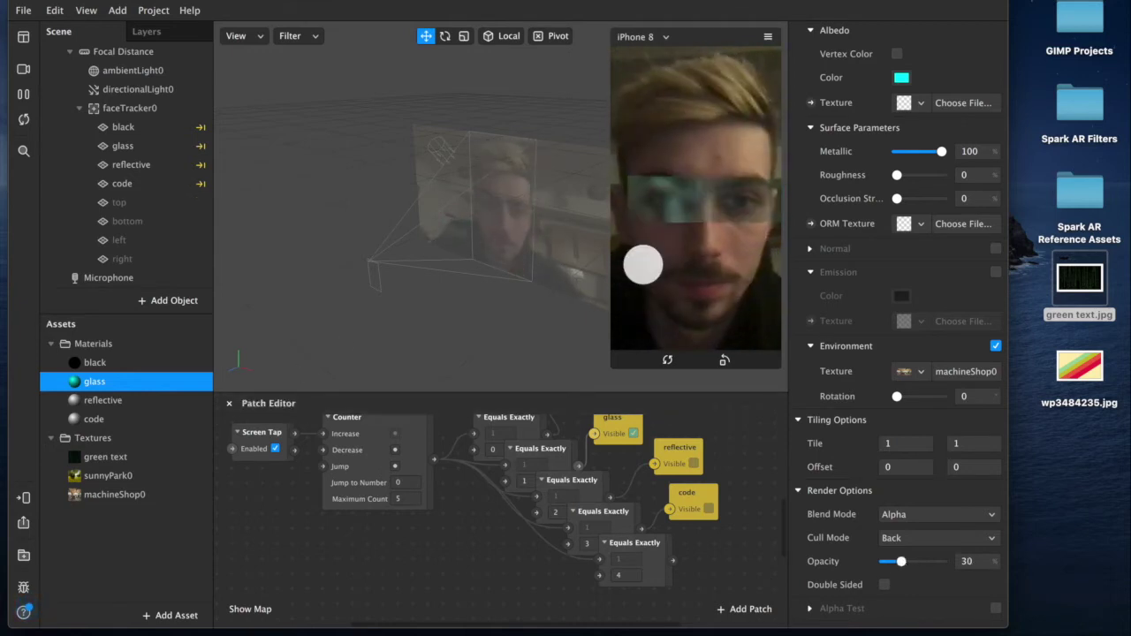
click(133, 400)
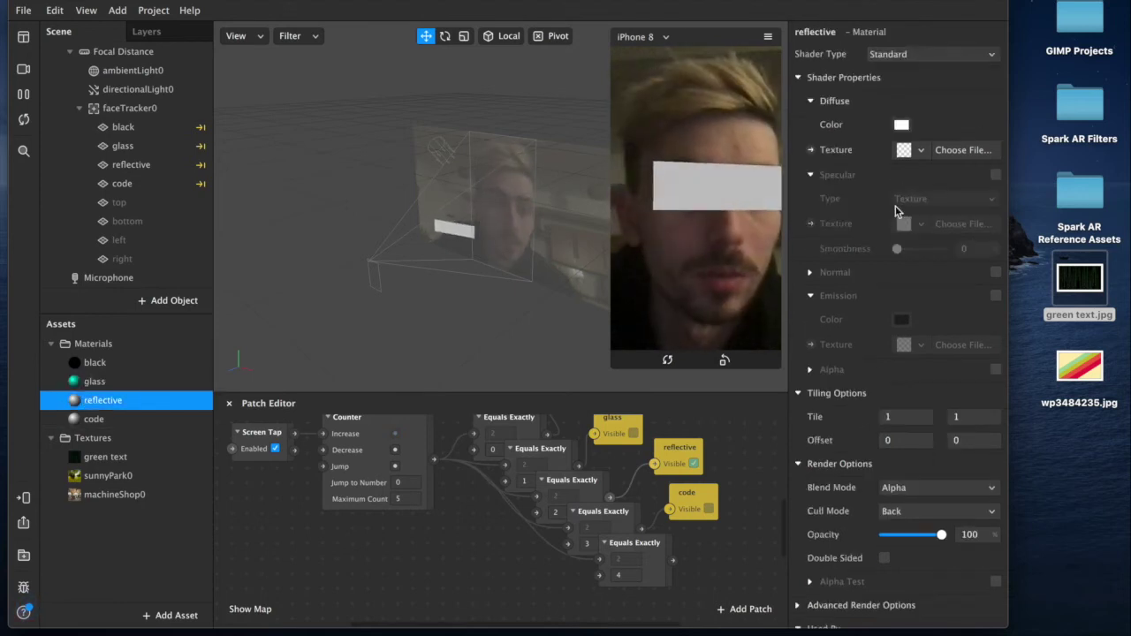
Make the reflective material Physically-Based, reflecting sunnyPark0, with a green base colour
click(901, 55)
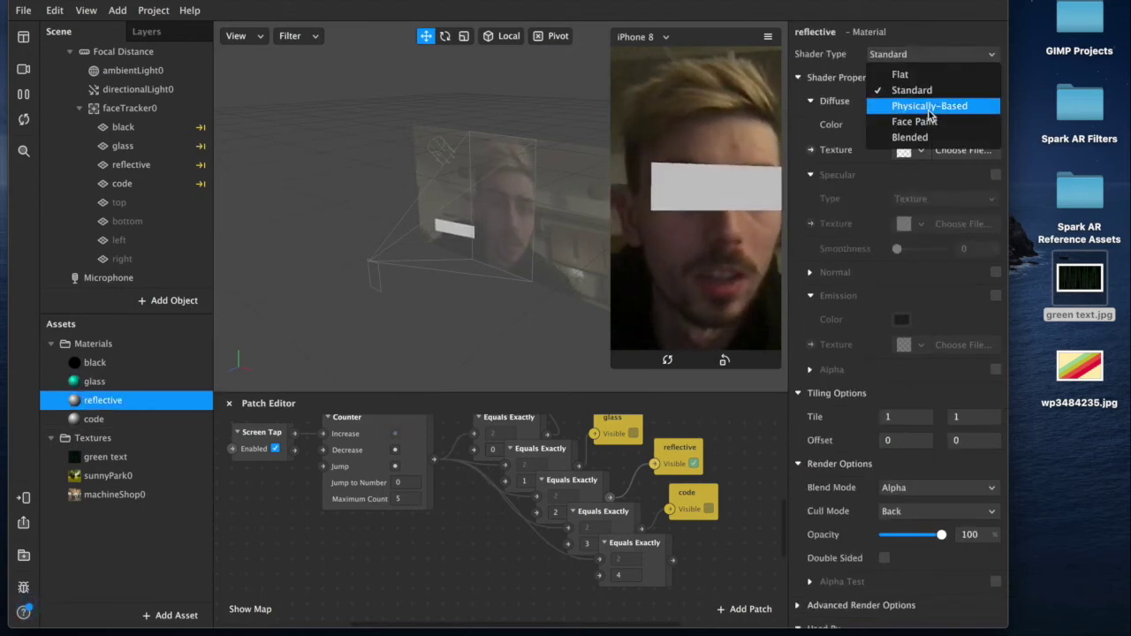
click(930, 106)
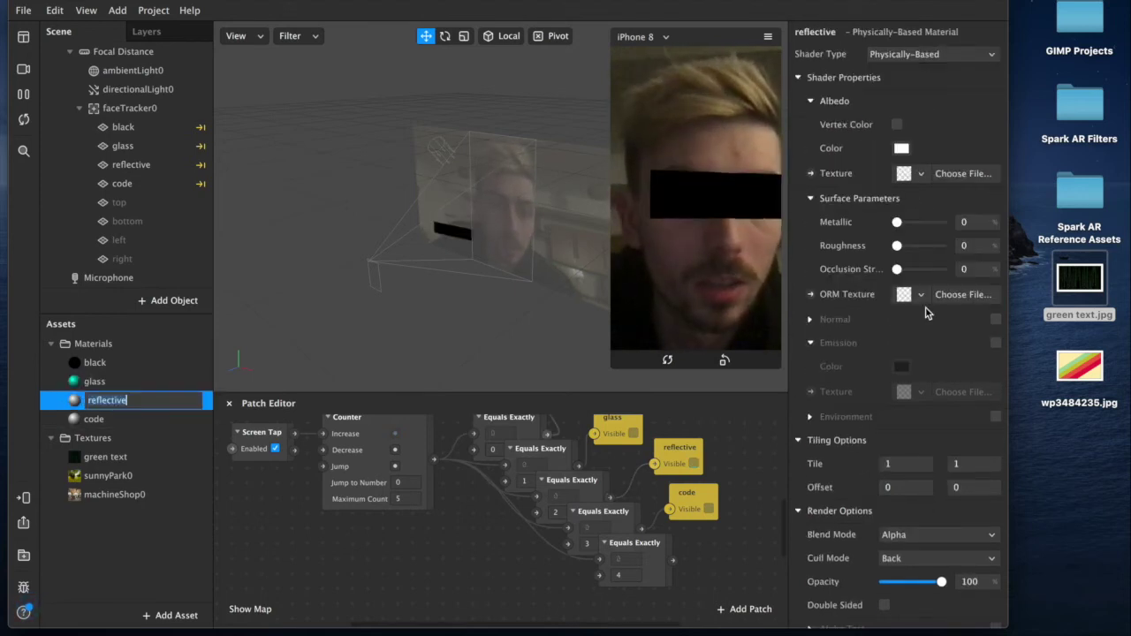
click(996, 417)
click(914, 441)
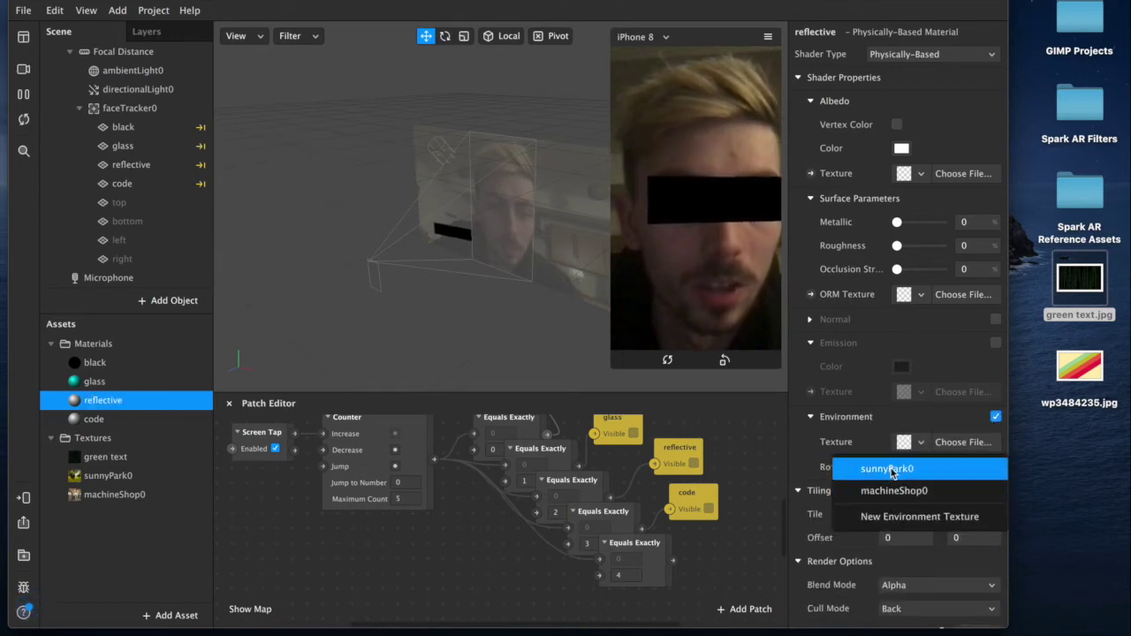
click(895, 469)
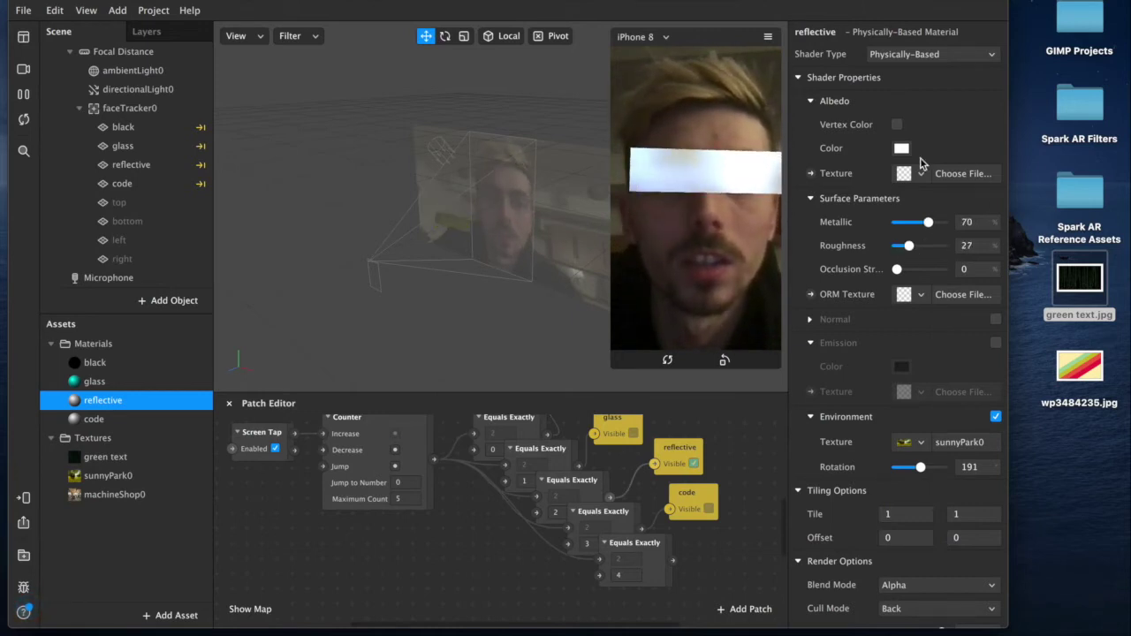
click(901, 149)
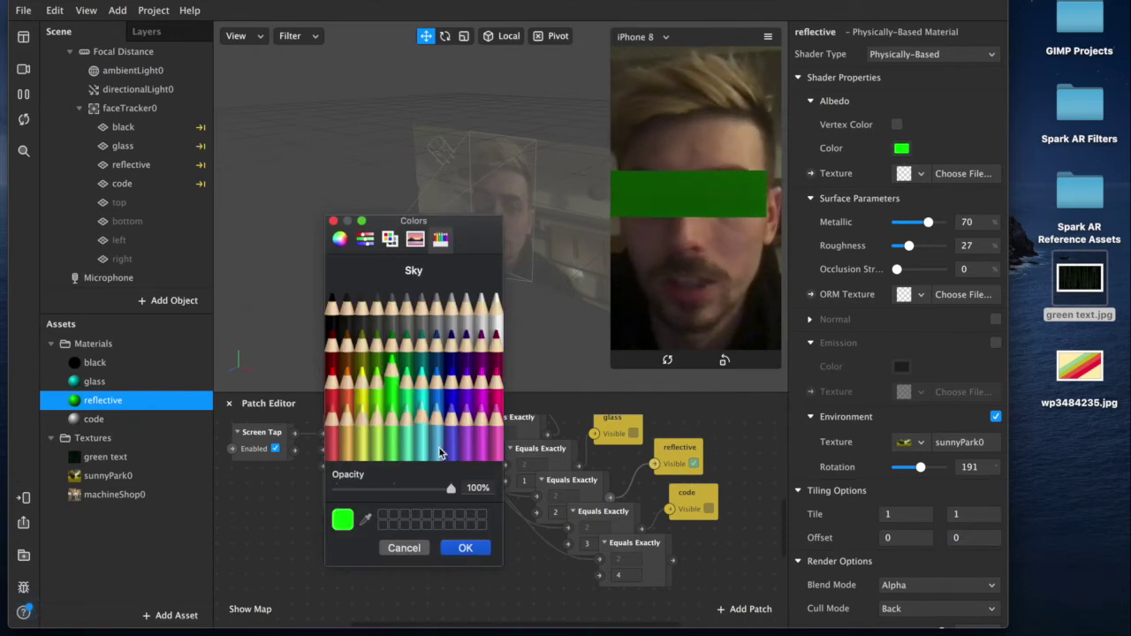
click(466, 549)
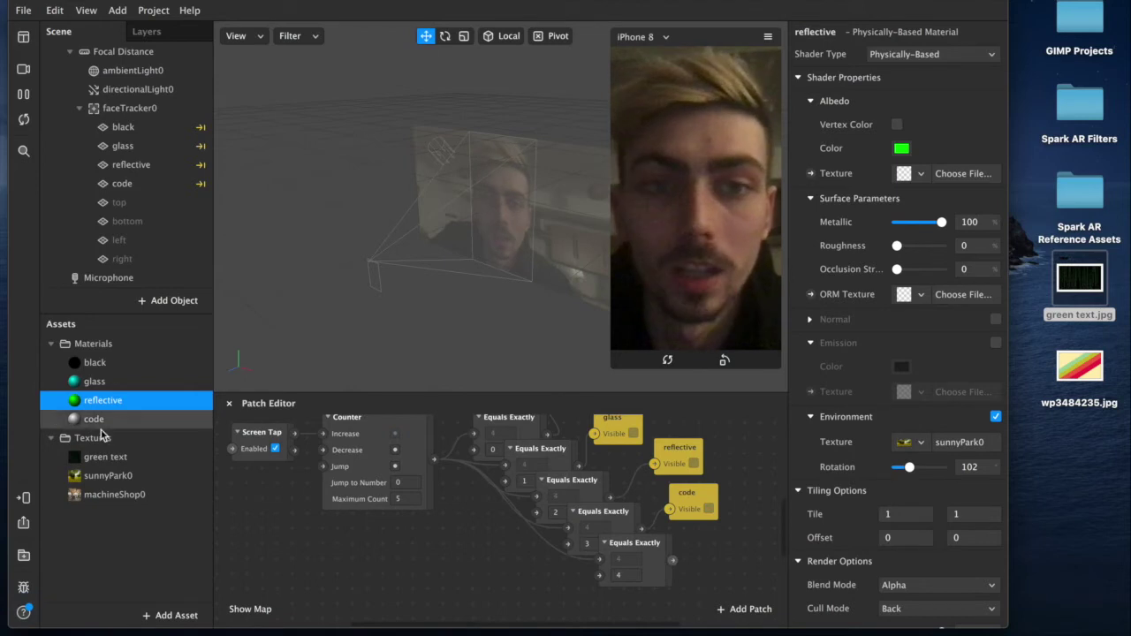
click(122, 203)
Assign the black material to the top, bottom, left and right planes
shift+click(127, 239)
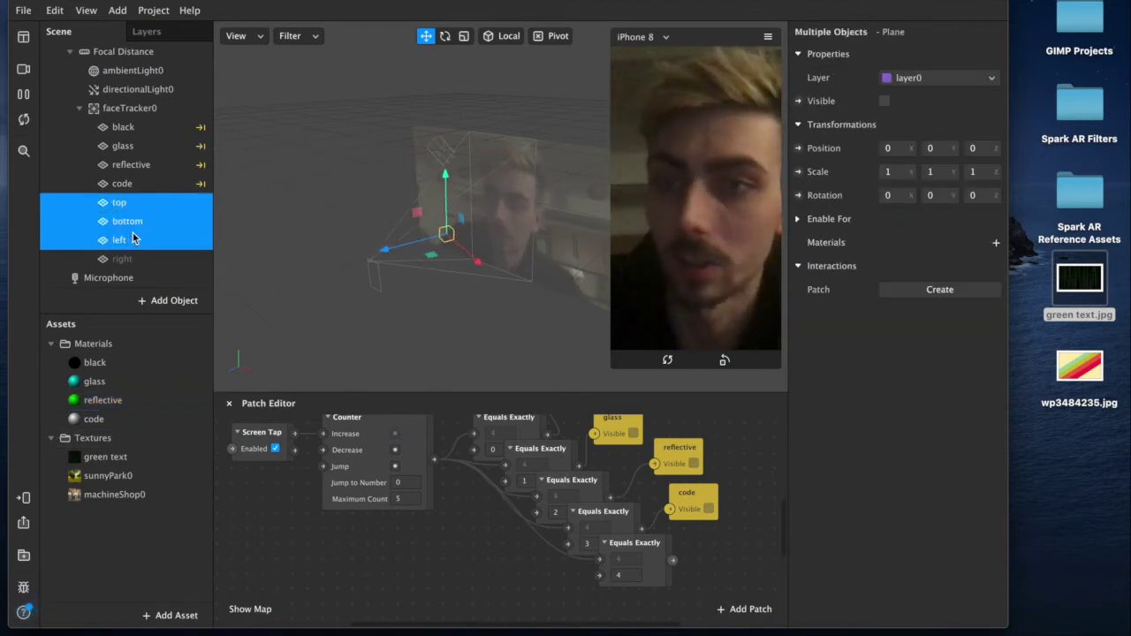
shift+click(124, 259)
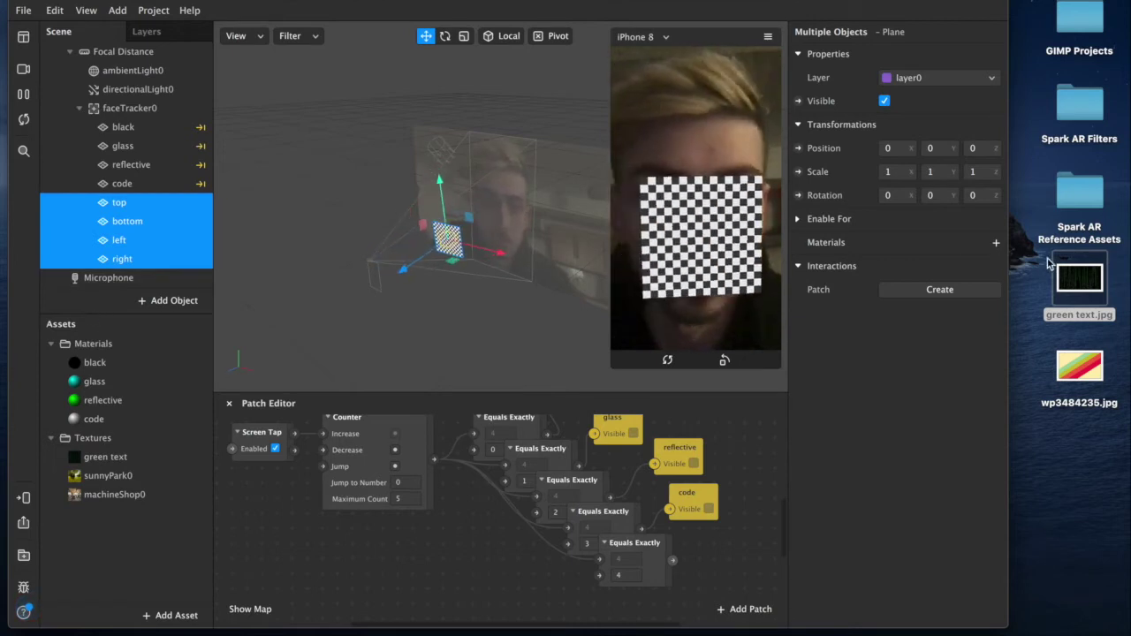
click(997, 244)
click(900, 267)
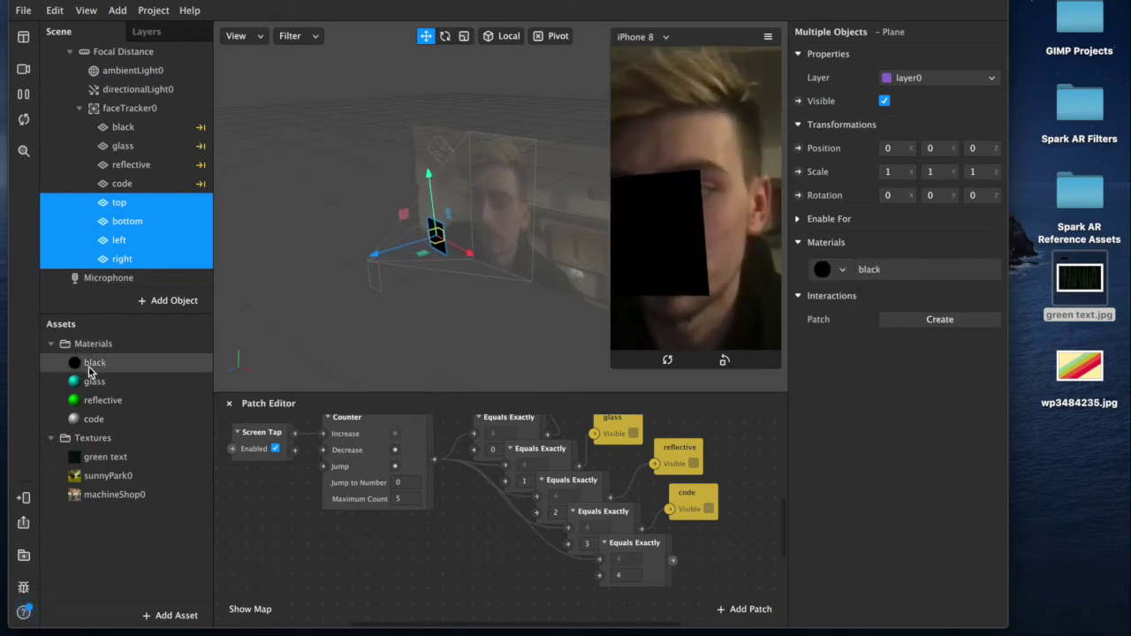
Reselect the top and right planes individually and pause the face preview
click(131, 183)
click(127, 203)
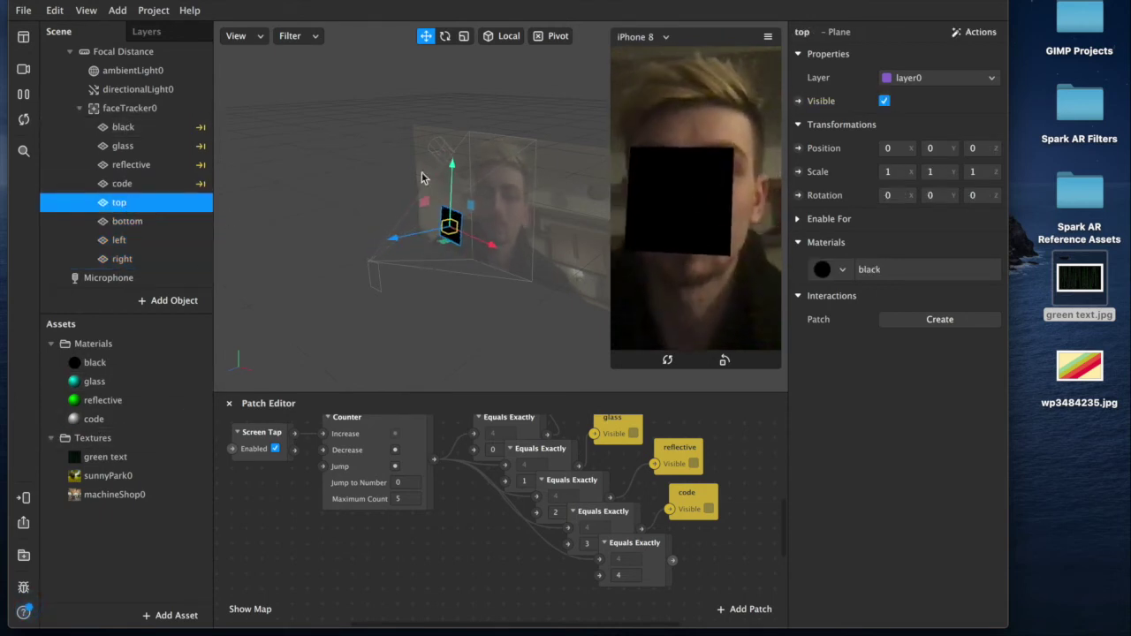
click(446, 232)
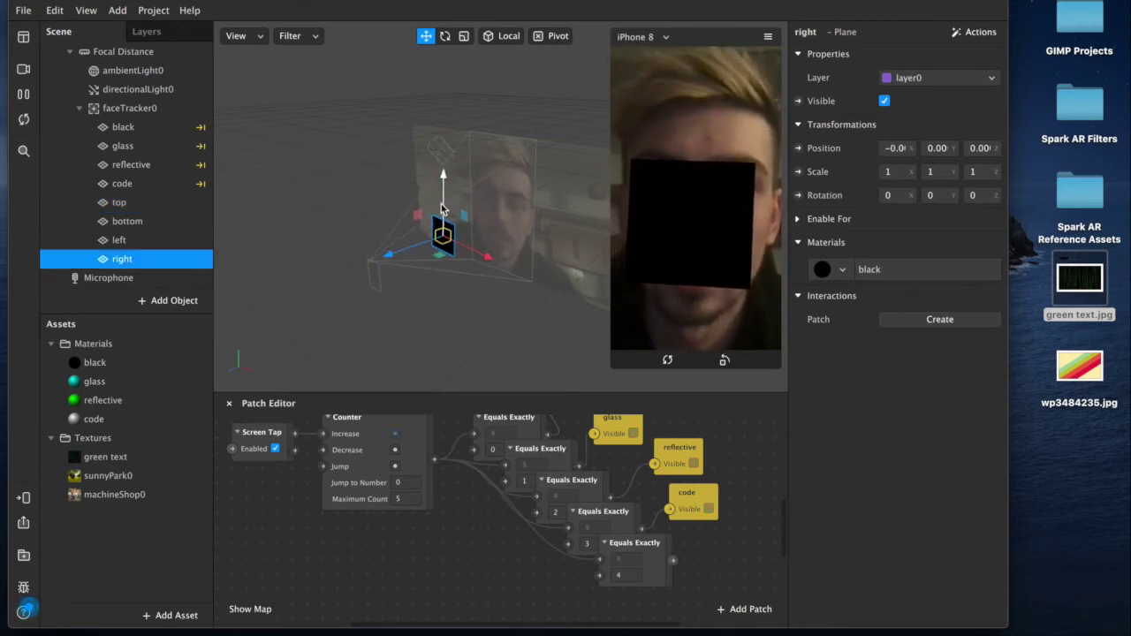
scroll(440, 237, up, 3)
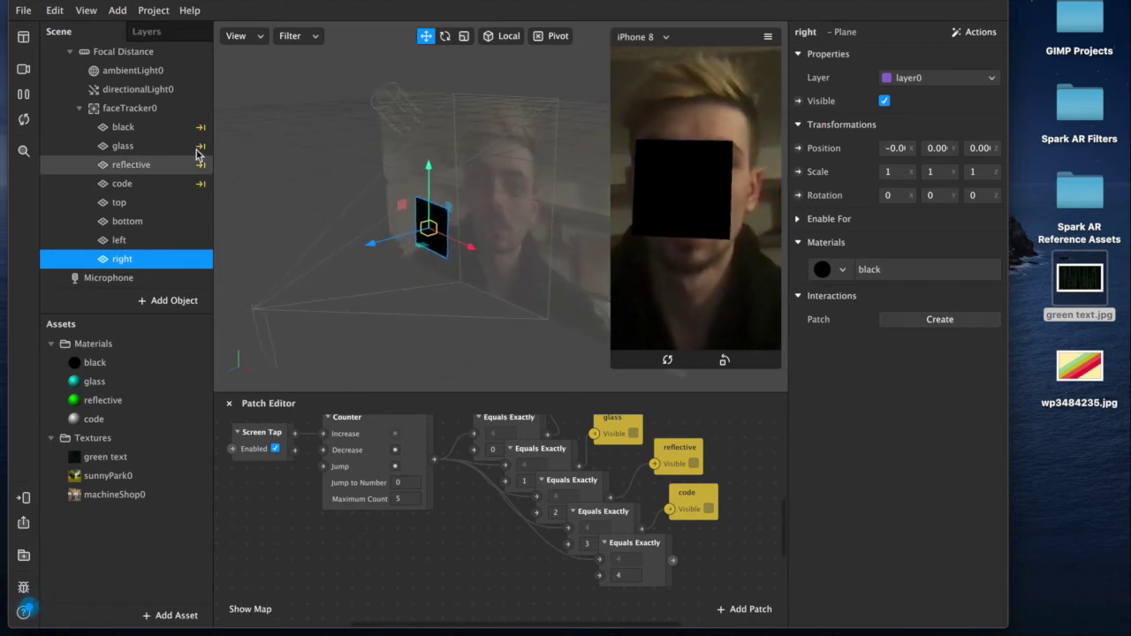
click(23, 94)
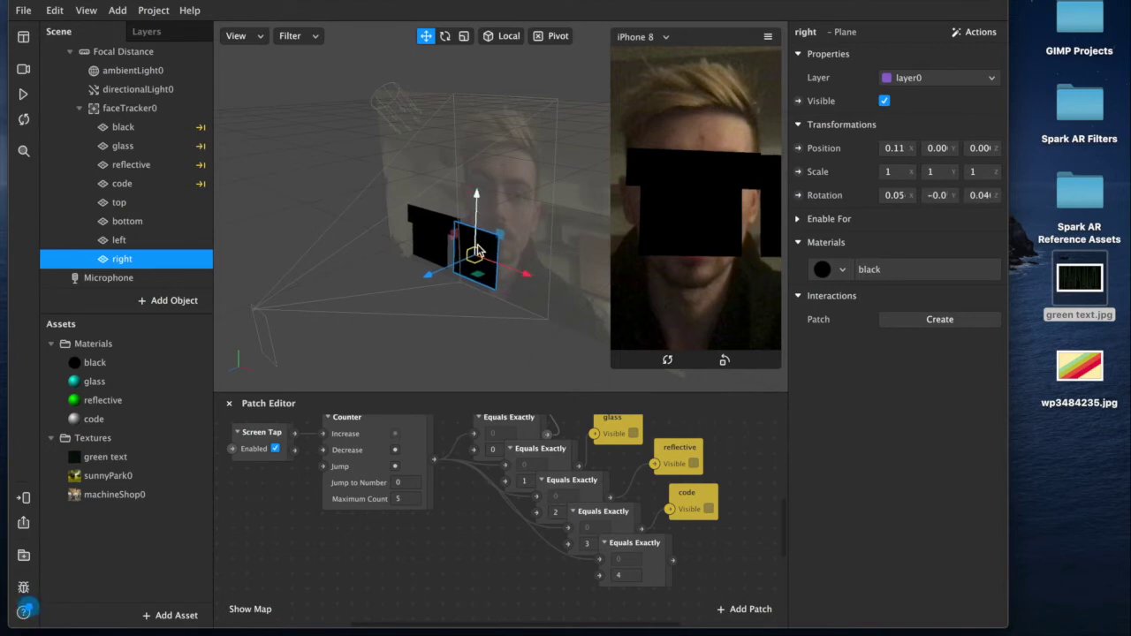
Move the left plane outward, and stretch the right plane taller, wider and further right
click(431, 242)
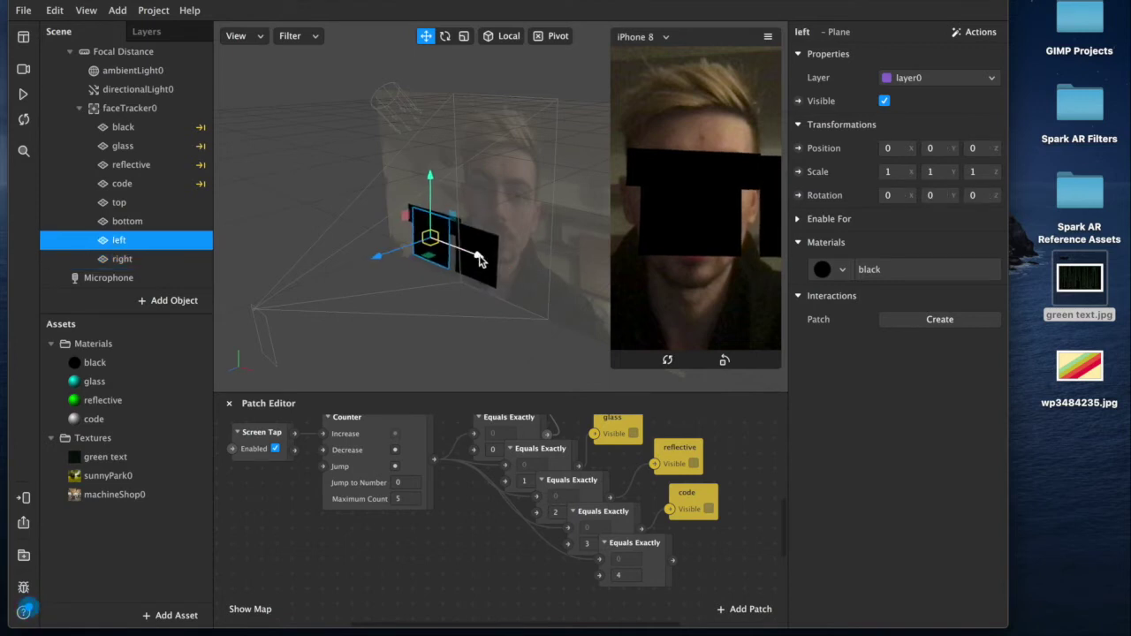
drag(478, 259, 432, 258)
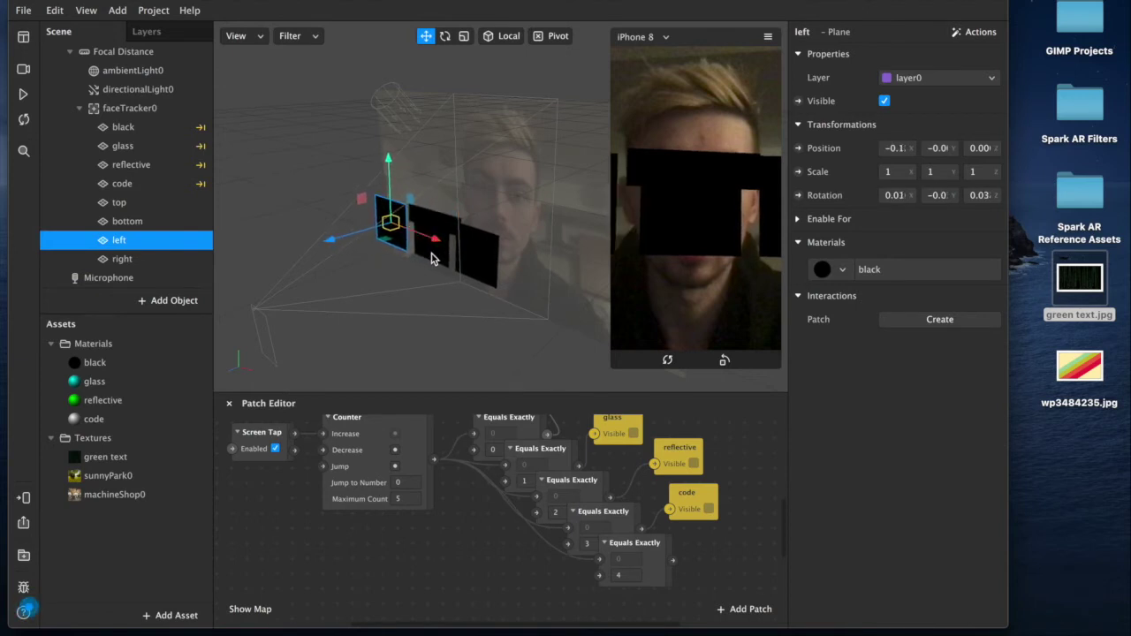
click(466, 254)
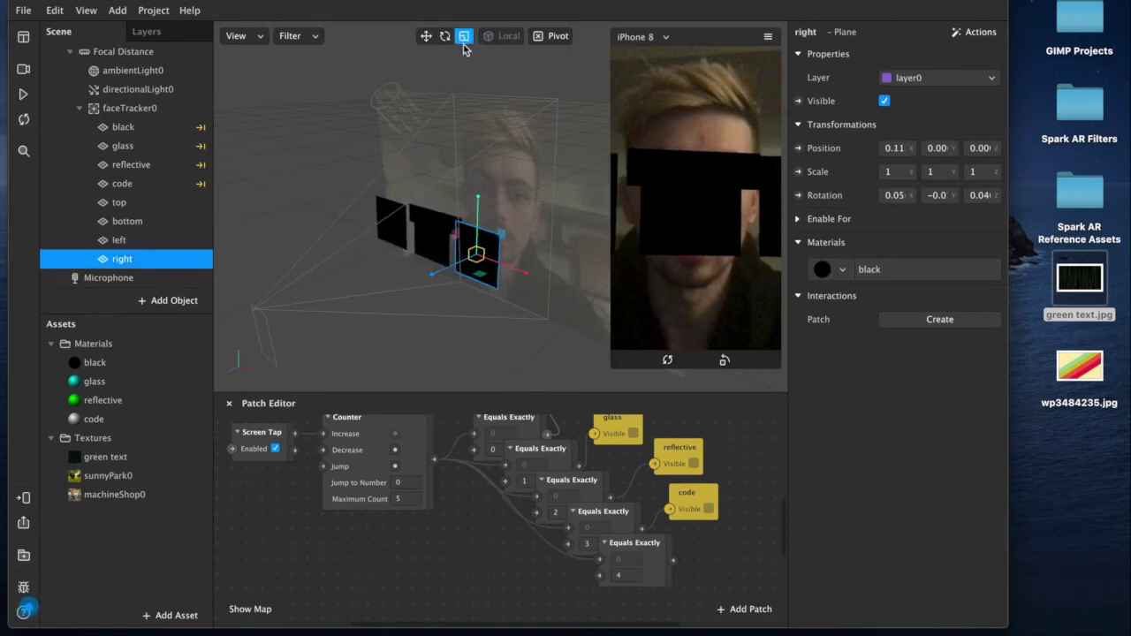
drag(480, 178, 496, 31)
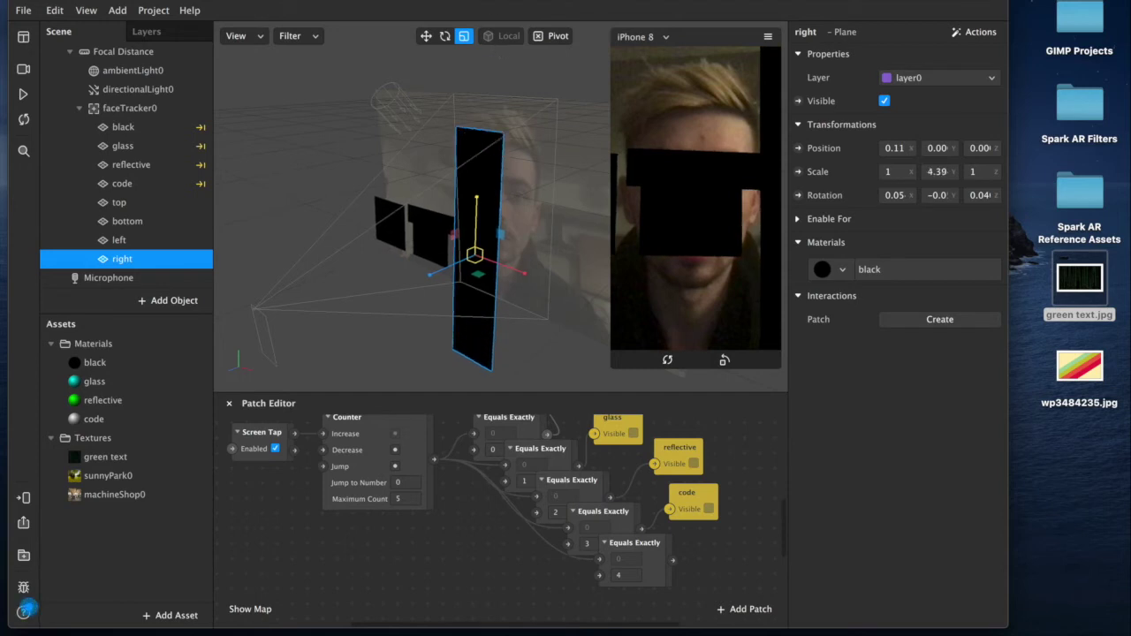
drag(478, 205, 478, 134)
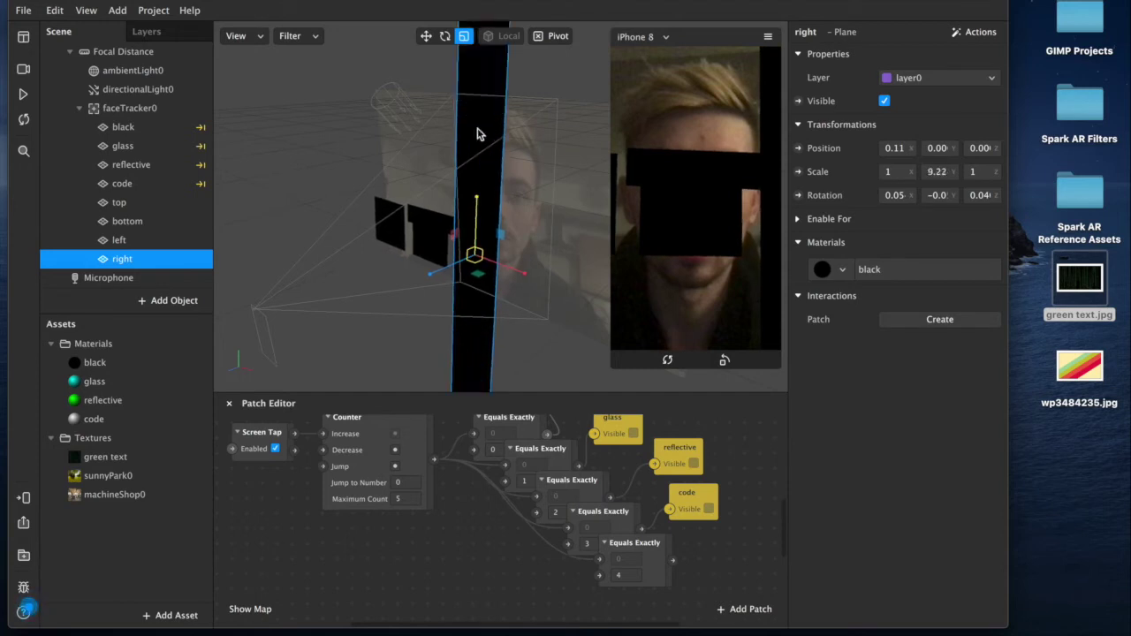
drag(525, 280, 594, 281)
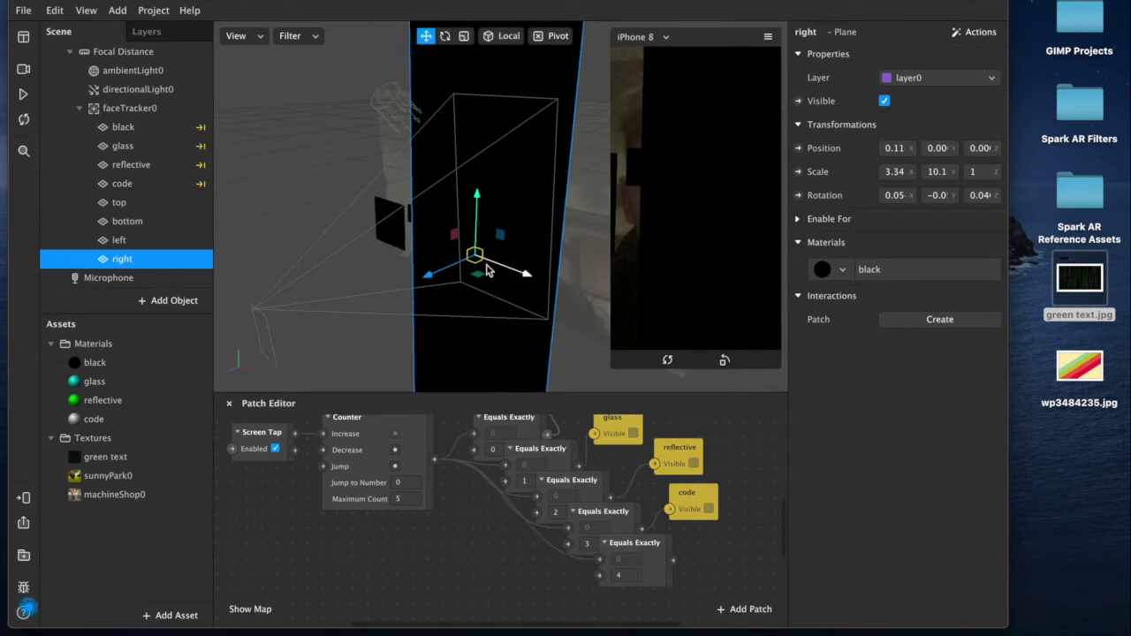
drag(528, 279, 613, 275)
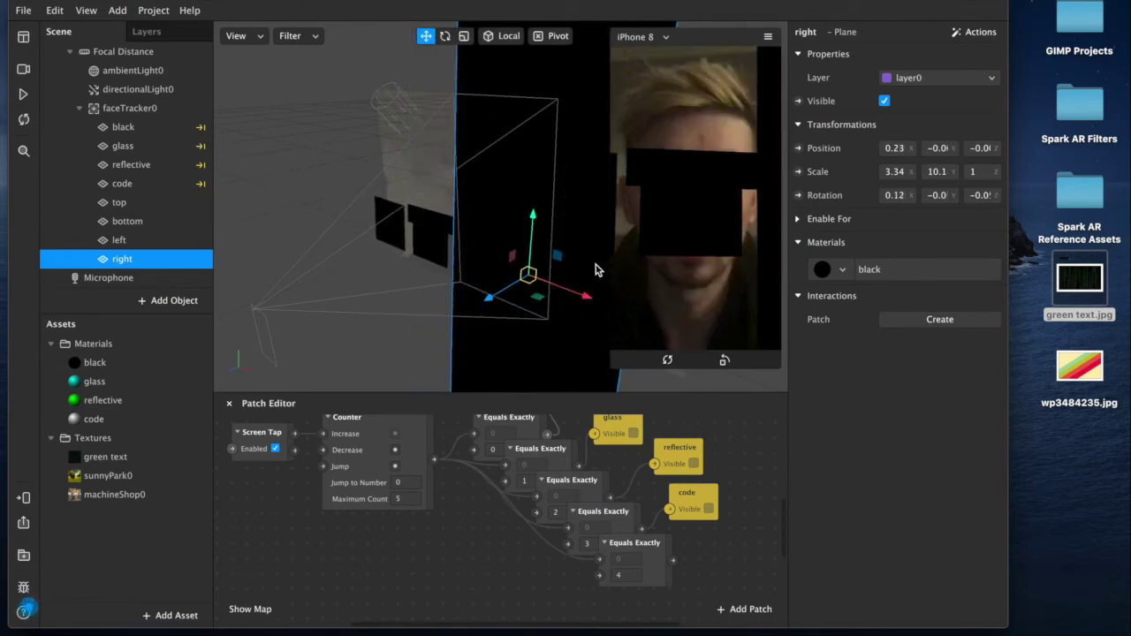
Stretch the left plane taller and wider to about 2.53 × 14.0
click(123, 243)
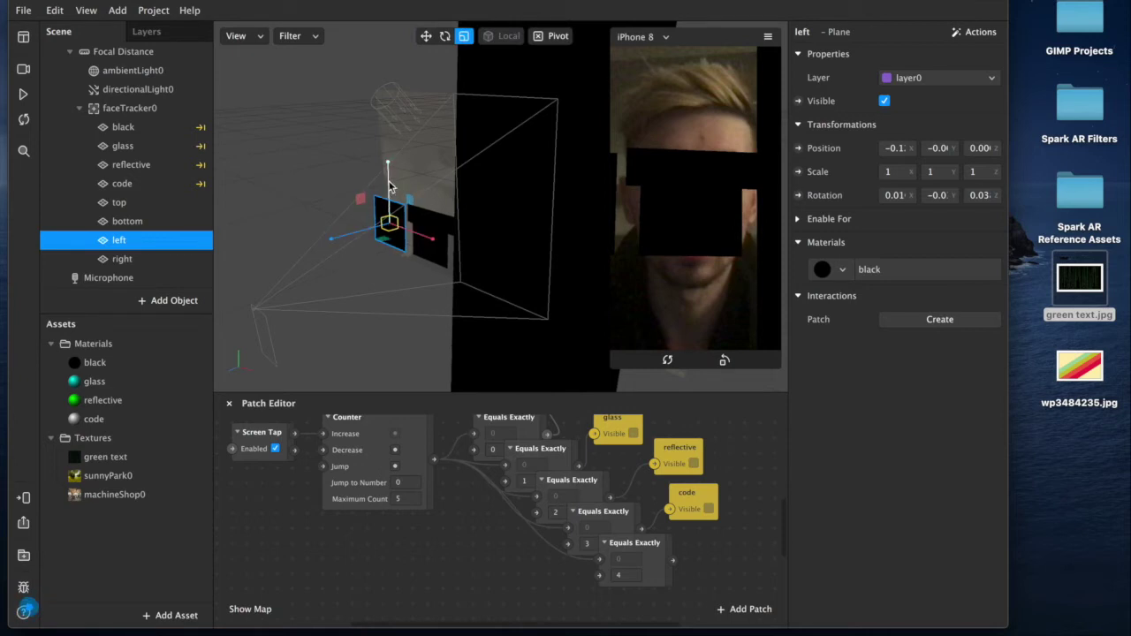
drag(389, 172, 393, 257)
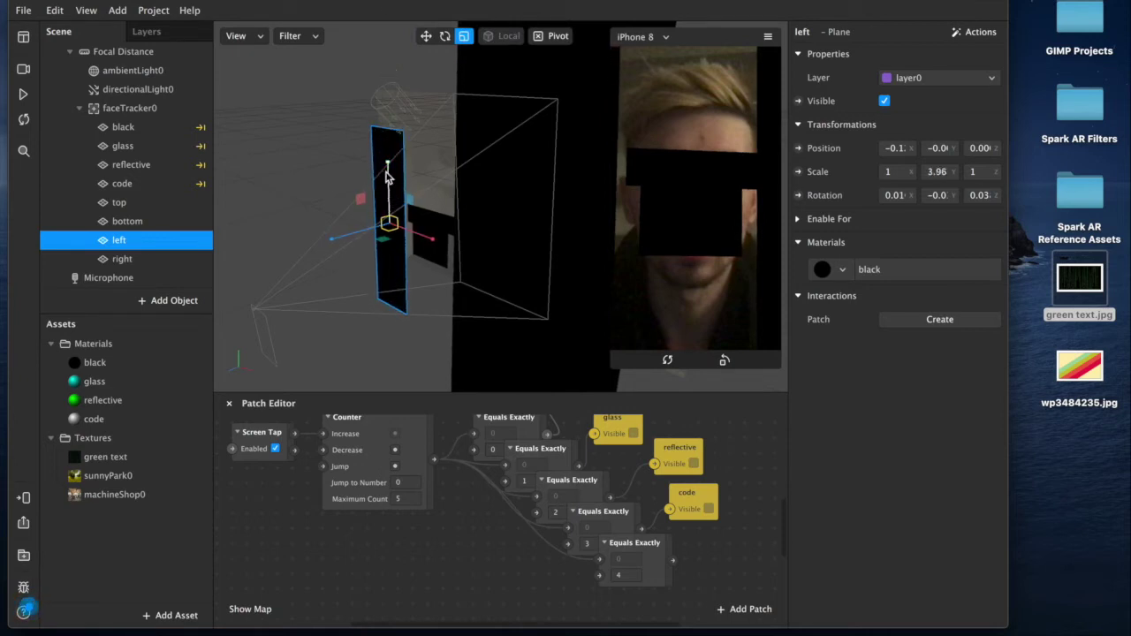
drag(389, 168, 385, 34)
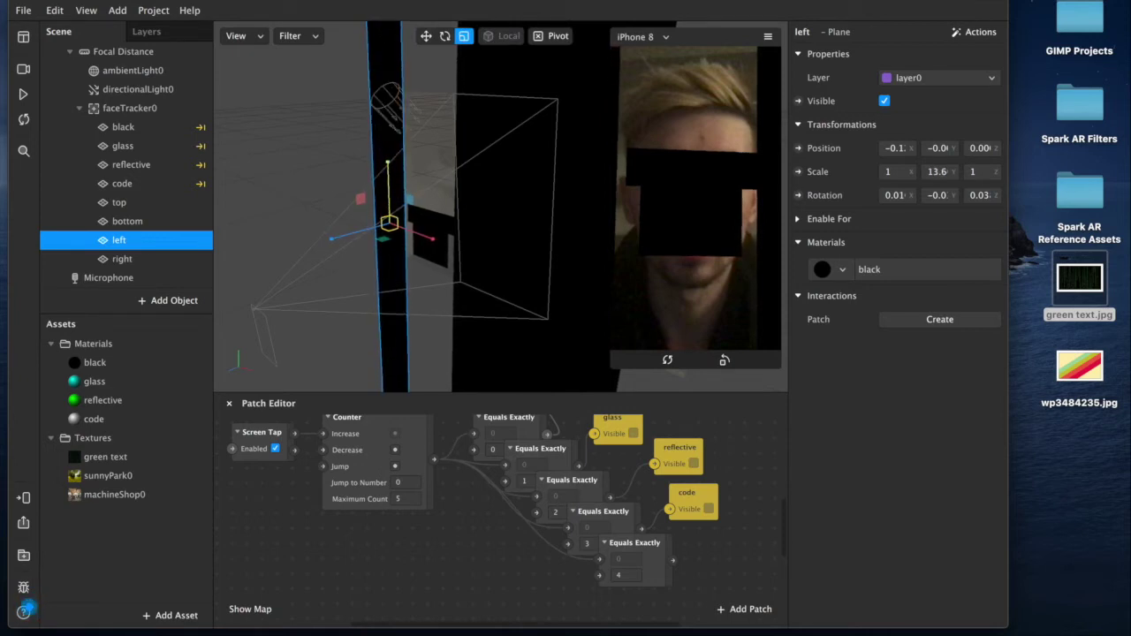
drag(425, 246, 515, 241)
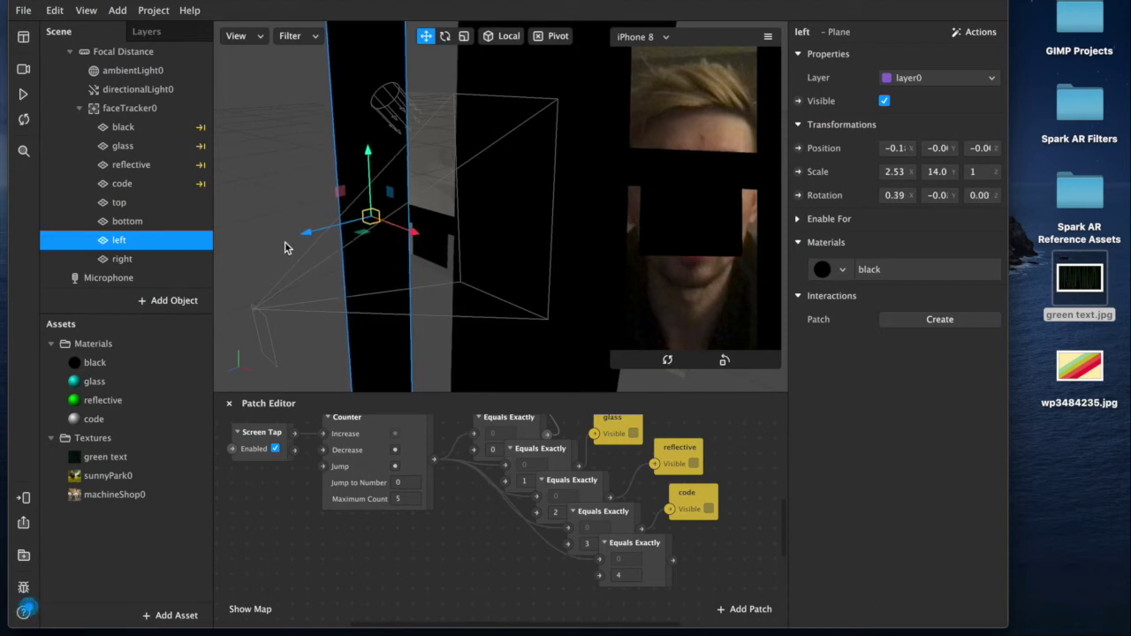
Widen the bottom plane and move it down below the eyes
click(128, 221)
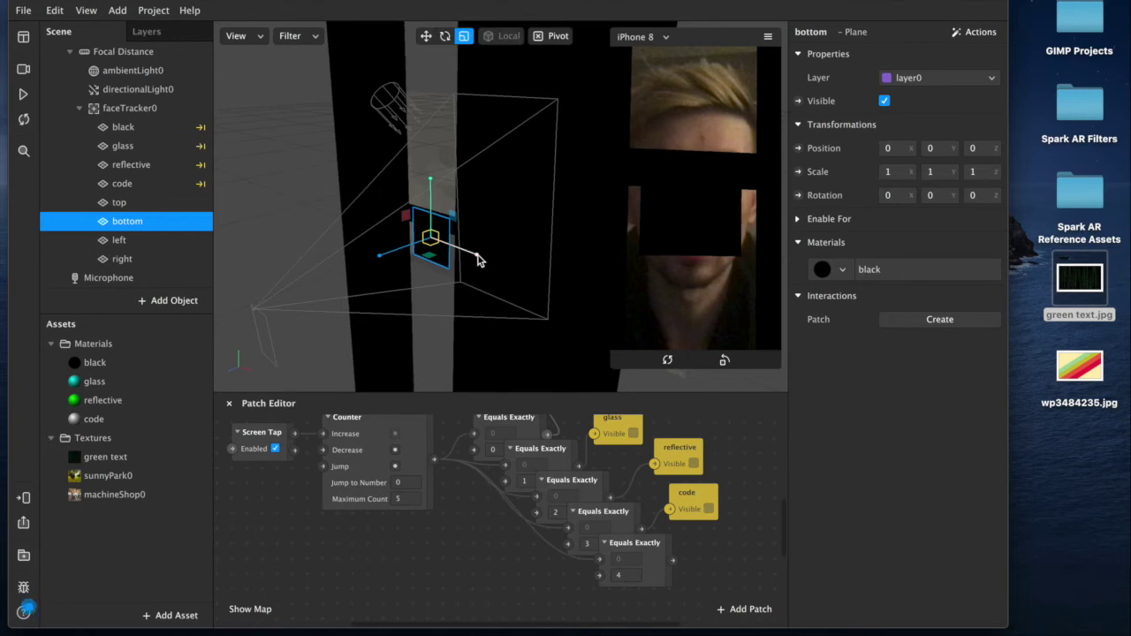
drag(477, 259, 434, 31)
click(426, 35)
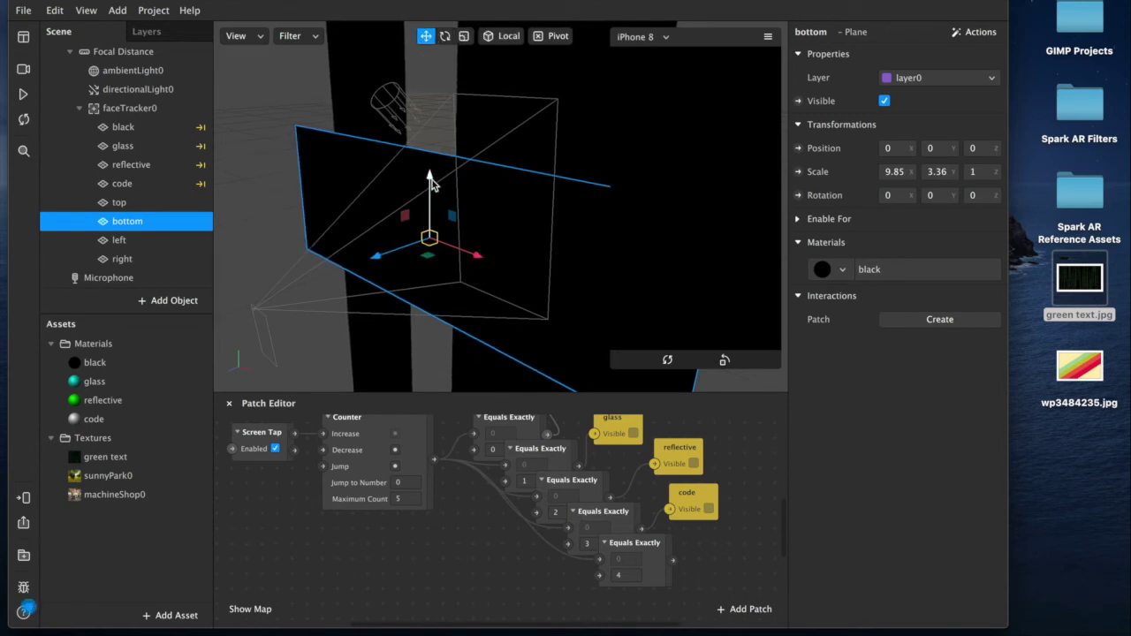
drag(432, 176, 429, 247)
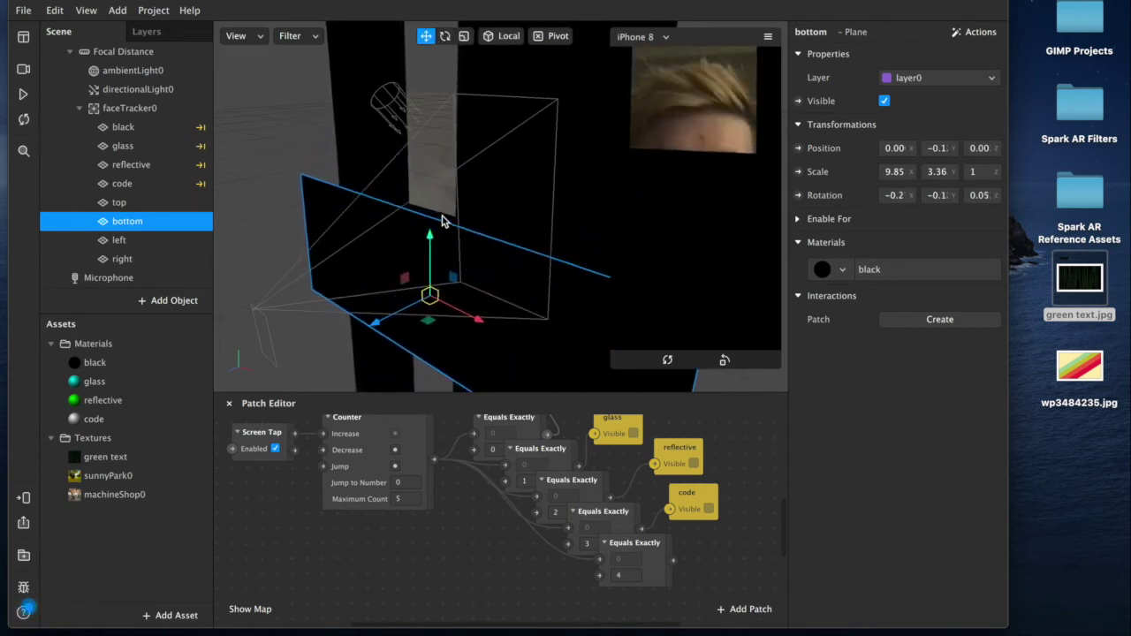
Scale the top plane to about 6.53 × 3.81 and raise it above the eyes
click(135, 203)
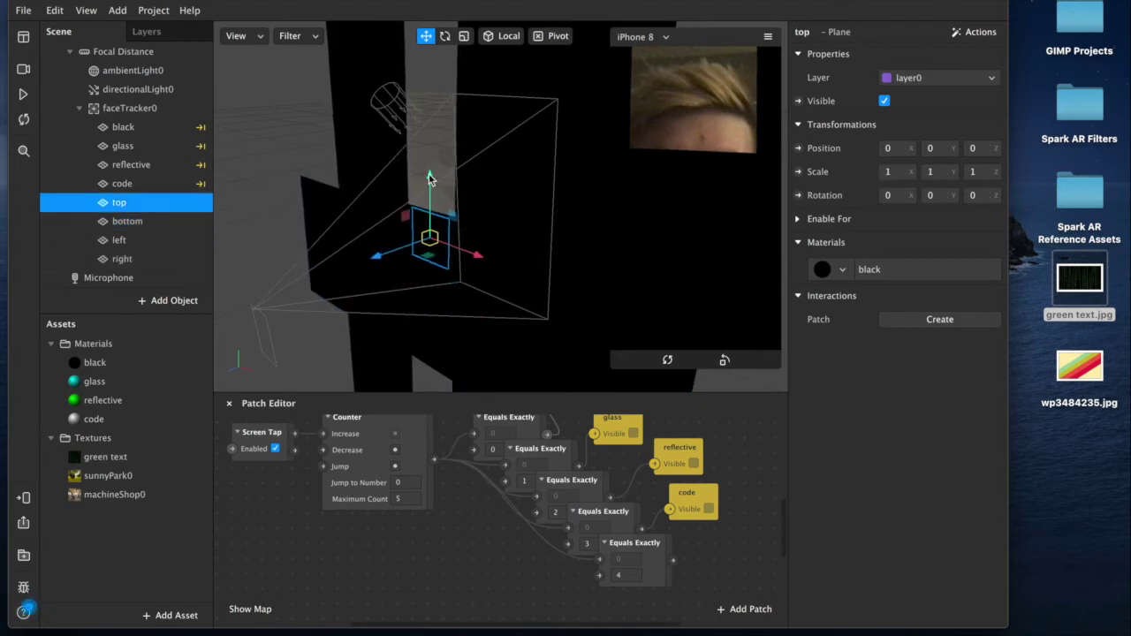
click(463, 36)
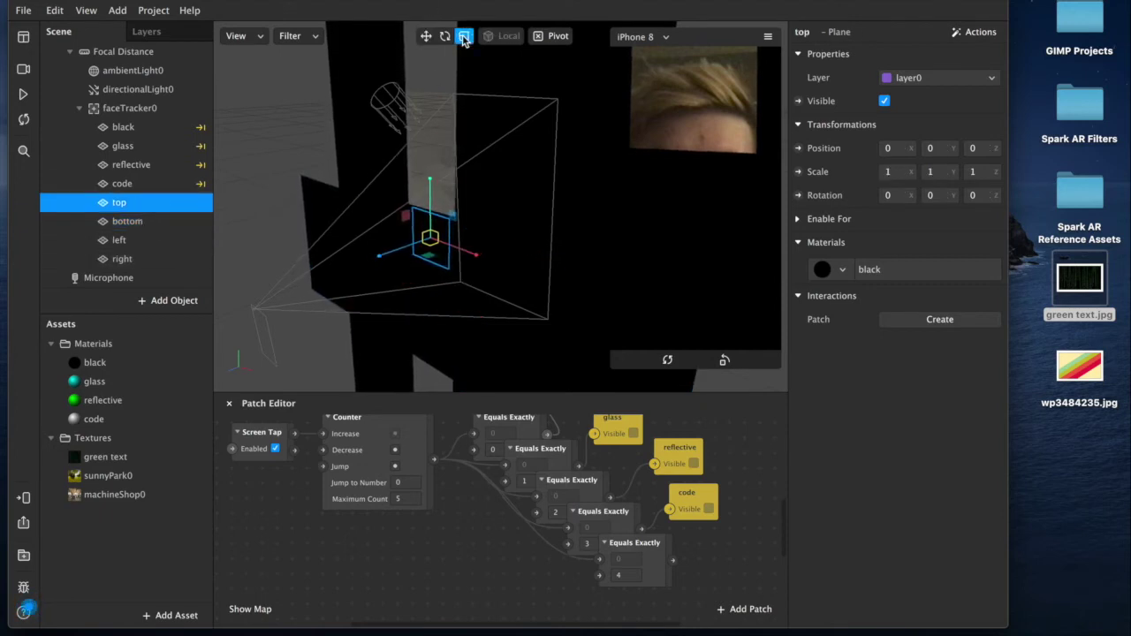
drag(477, 258, 1130, 399)
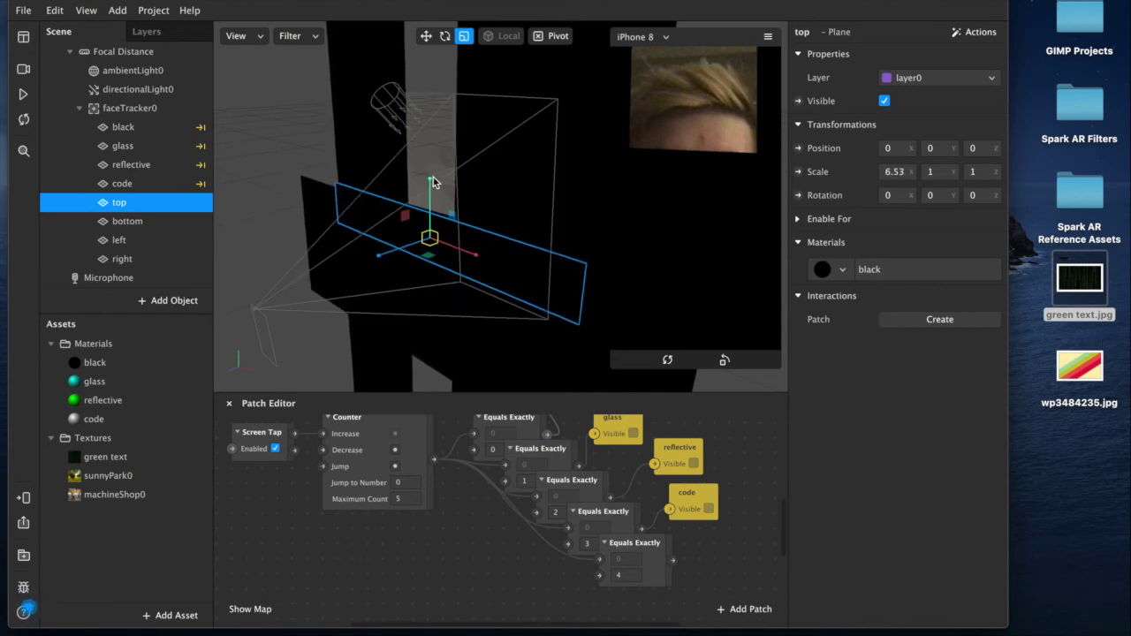
drag(434, 181, 442, 97)
click(425, 36)
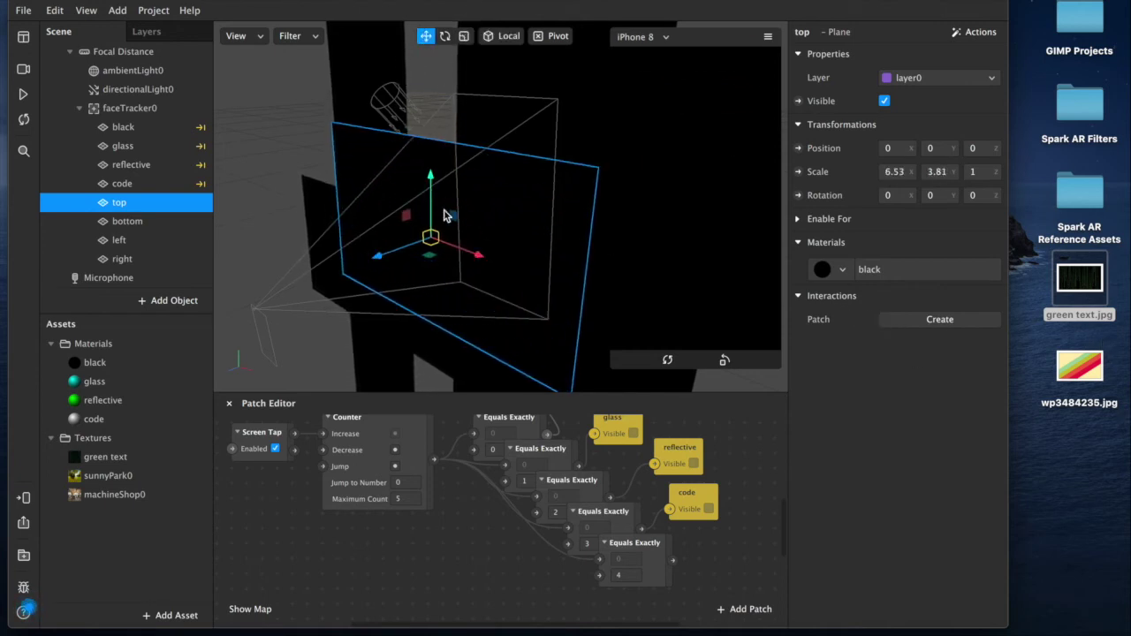
drag(444, 216, 463, 46)
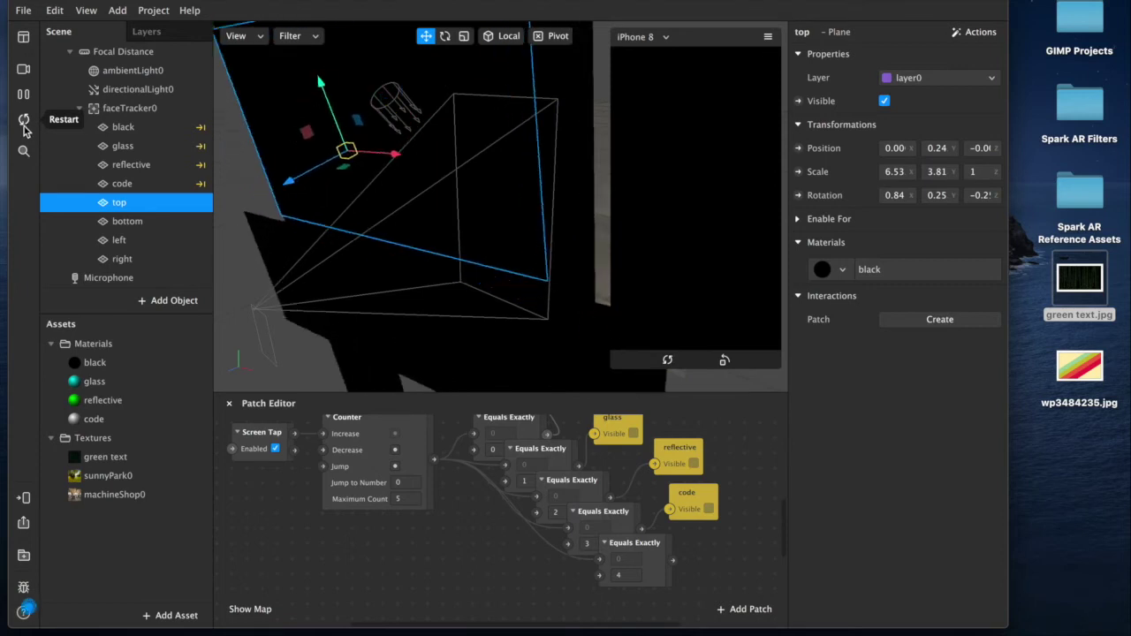
Tap the preview repeatedly to cycle through the censor styles
click(713, 254)
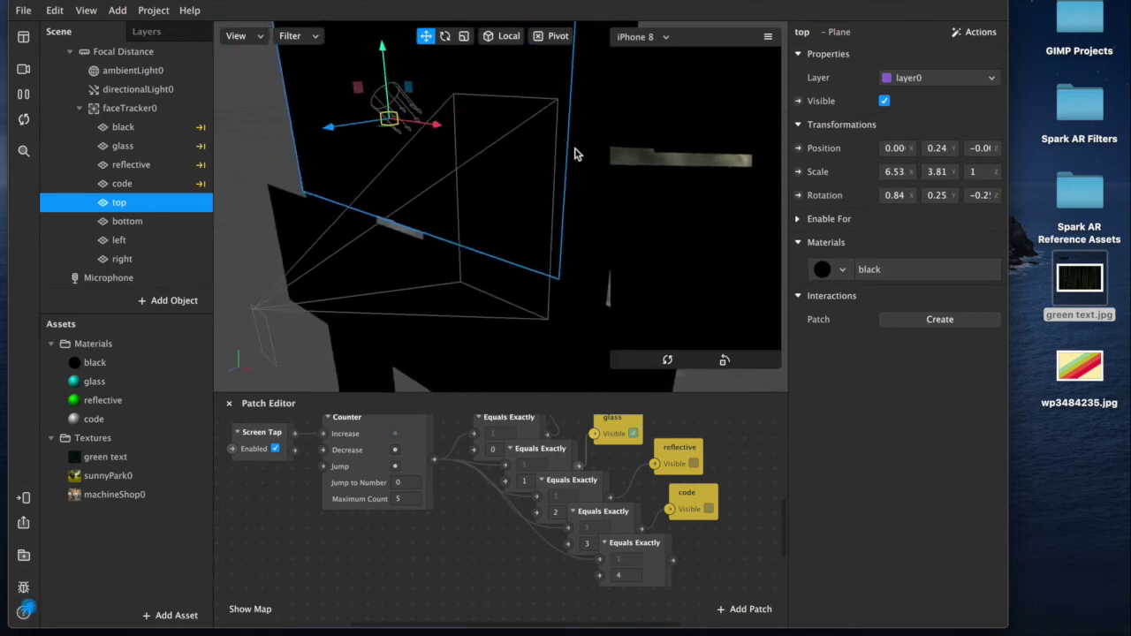
click(662, 234)
click(662, 234)
click(662, 234)
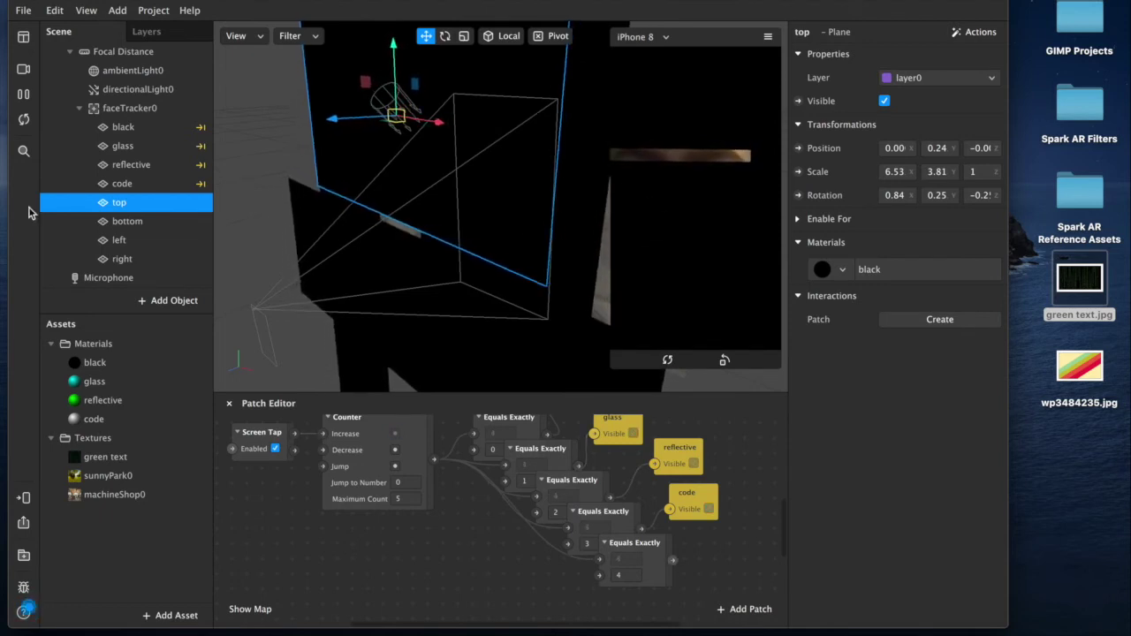
Inspect the bottom and top planes' transforms and black material
click(397, 230)
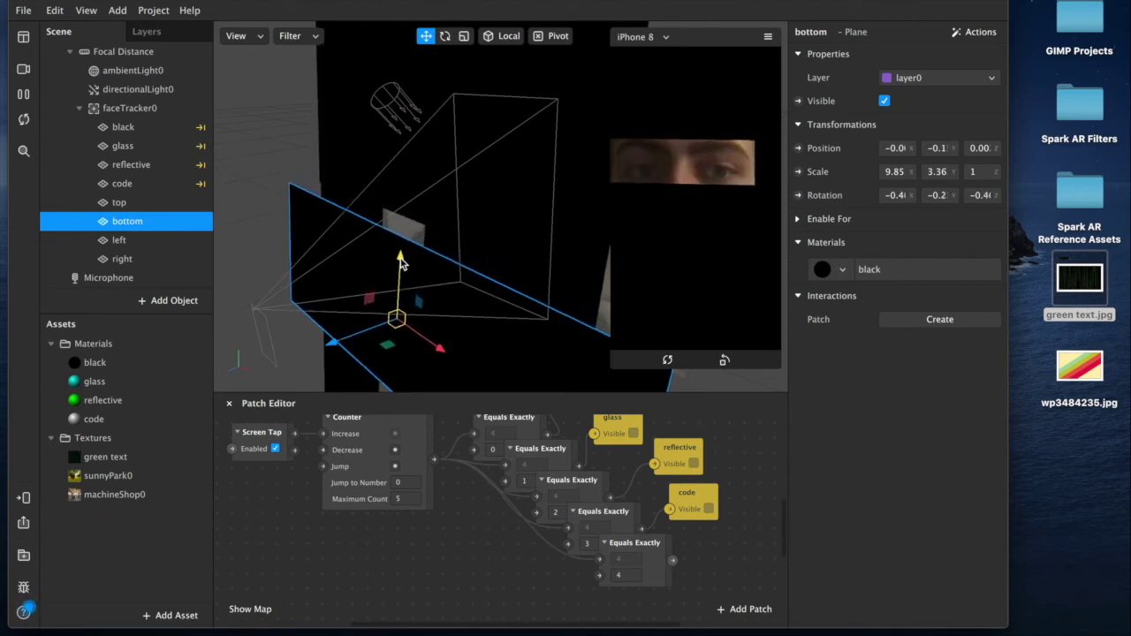
click(417, 157)
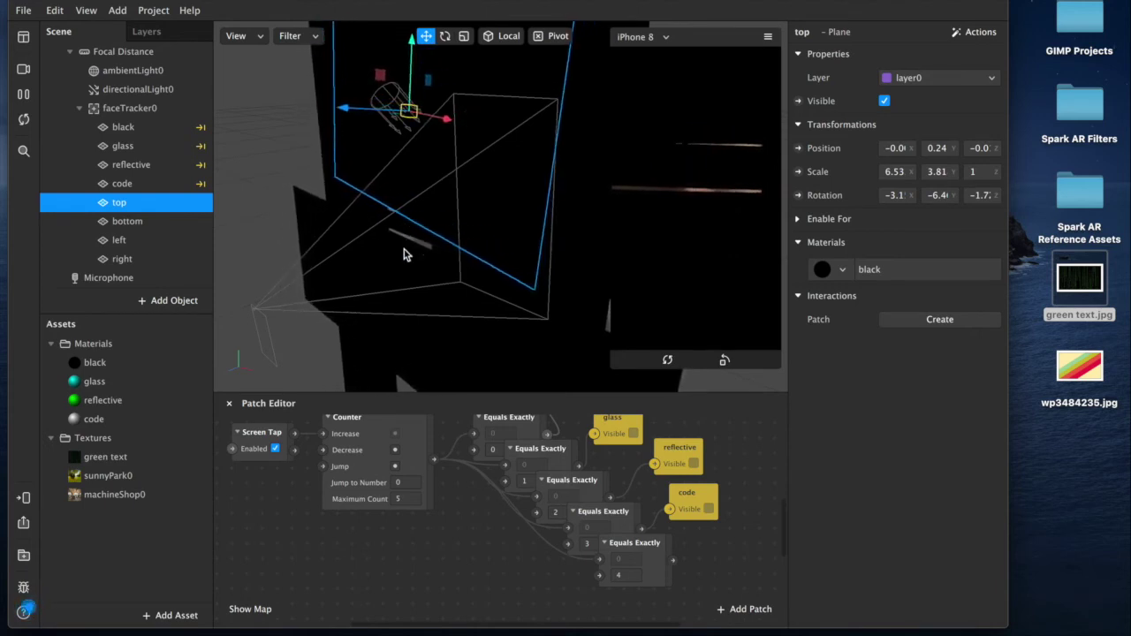
click(136, 226)
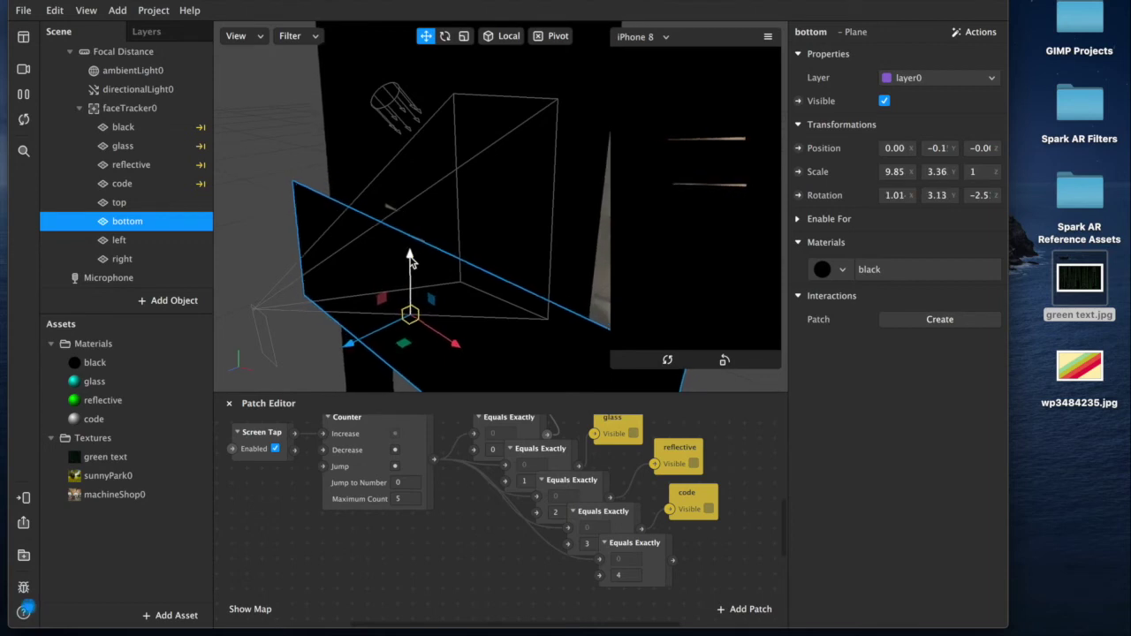
Select the top, bottom, left and right planes and expose their visibility as patches
click(512, 218)
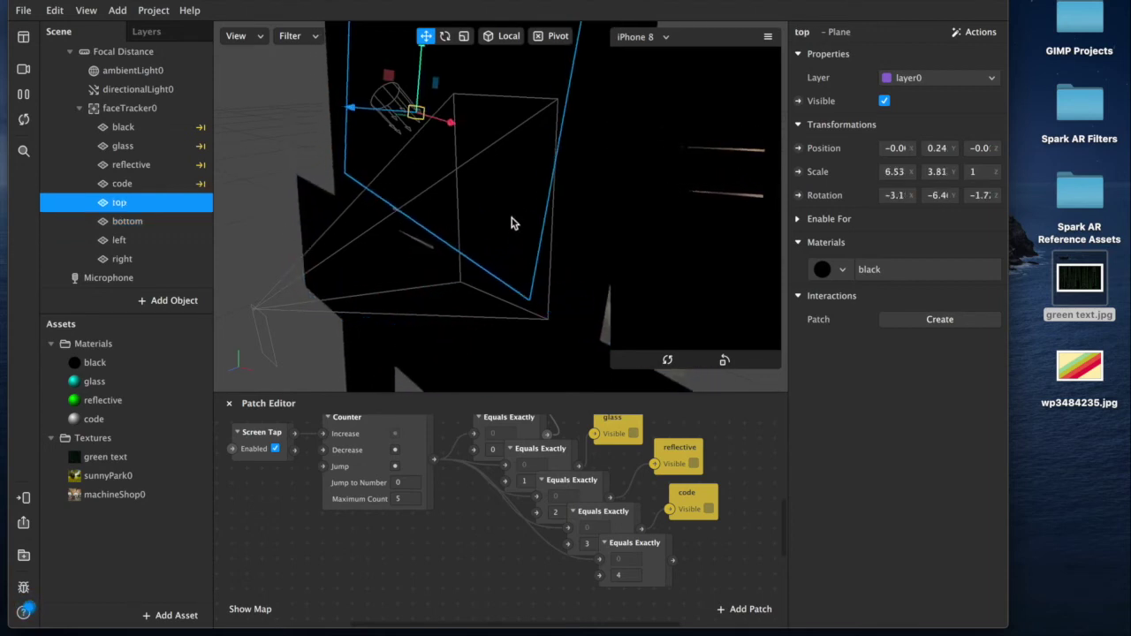
shift+click(134, 255)
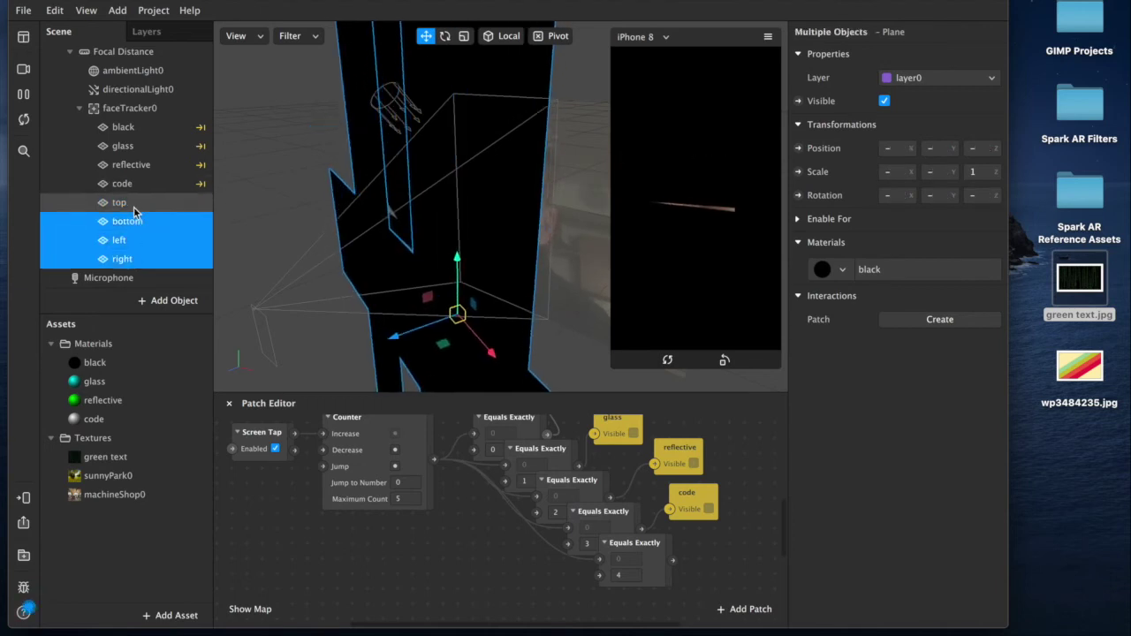
shift+click(134, 214)
click(134, 207)
click(130, 259)
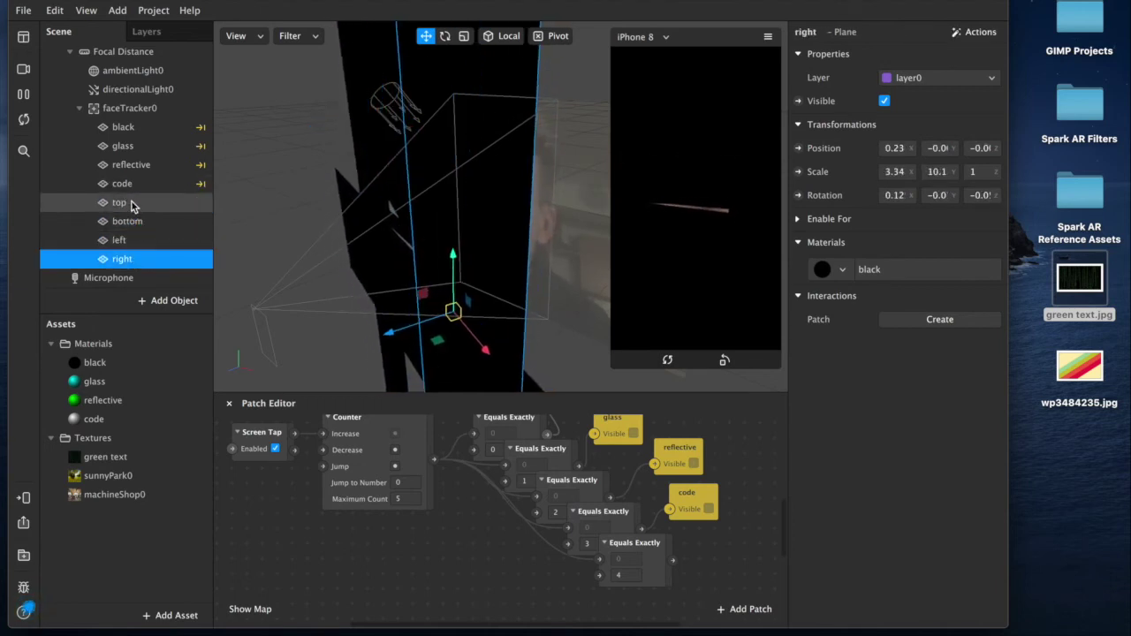
shift+click(131, 206)
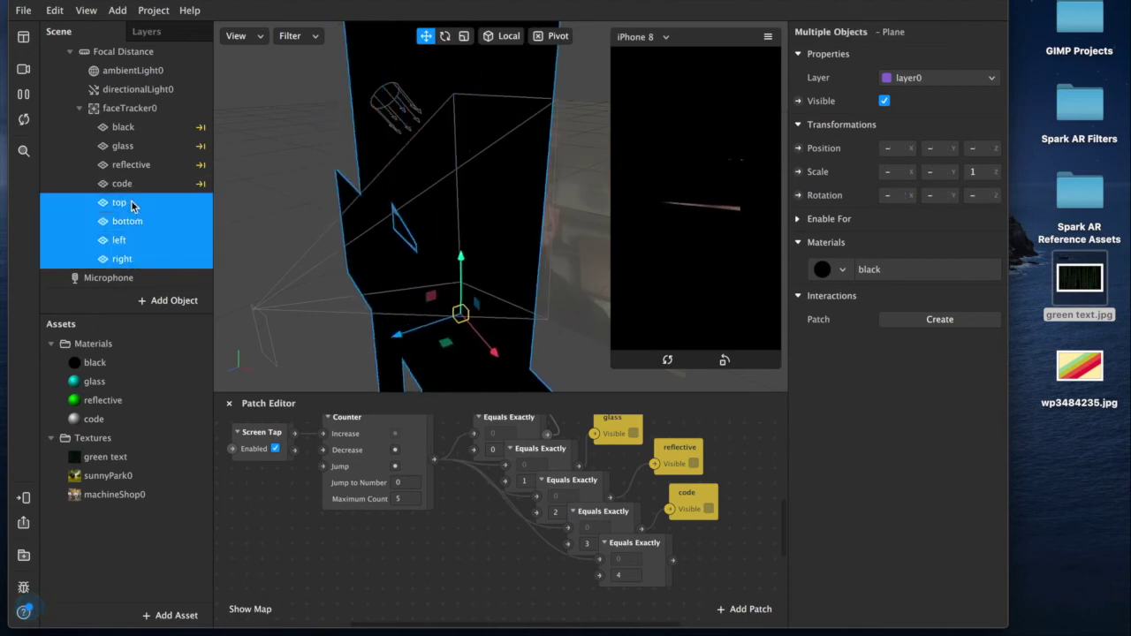
click(798, 102)
Arrange the four plane visibility nodes neatly in the Patch Editor
scroll(473, 538, down, 3)
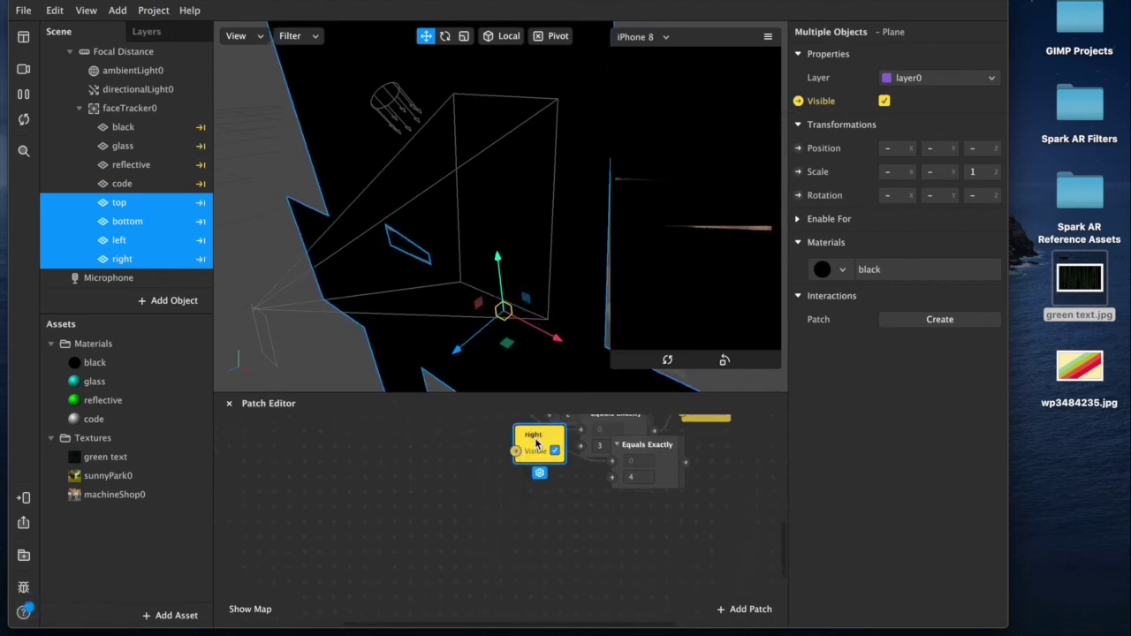
drag(545, 446, 758, 503)
scroll(659, 522, right, 5)
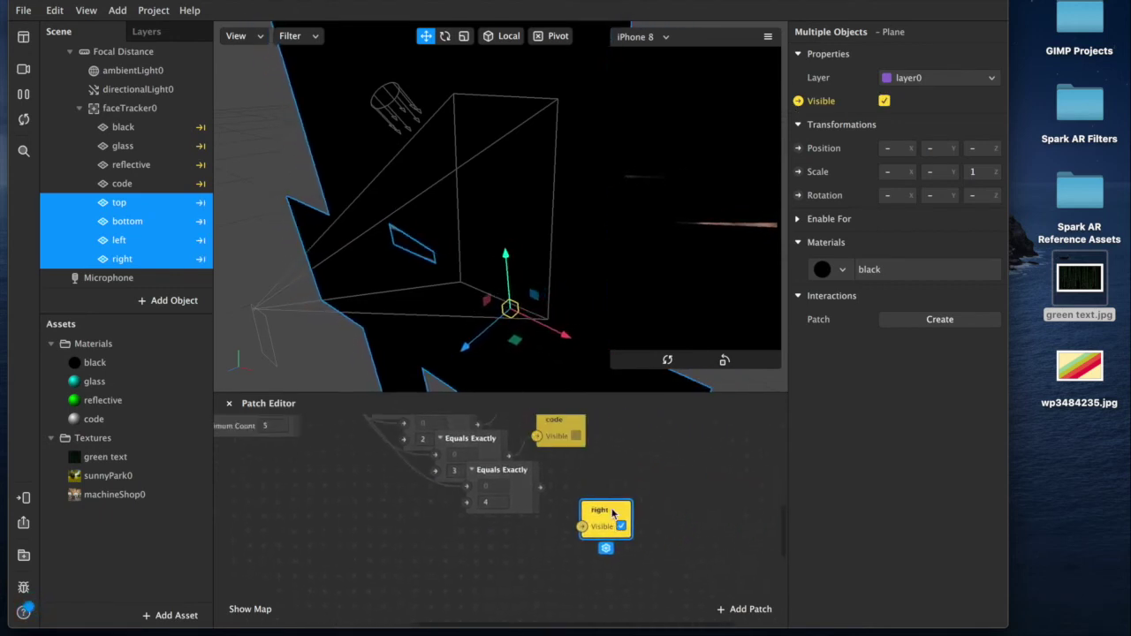
drag(613, 509, 688, 495)
drag(605, 513, 605, 498)
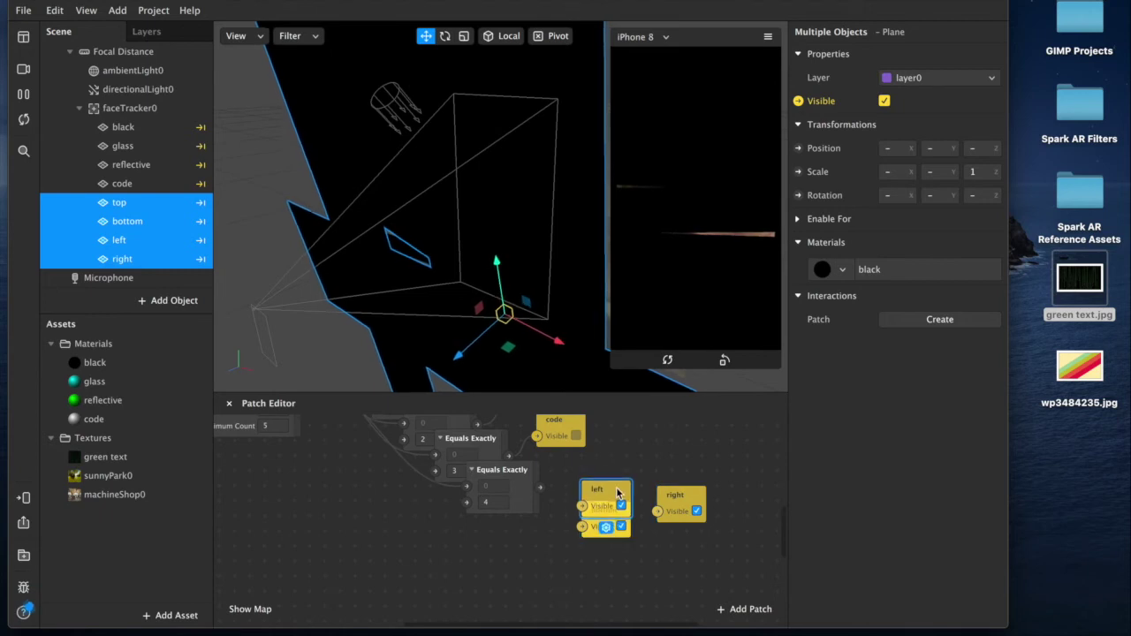
drag(592, 541, 681, 566)
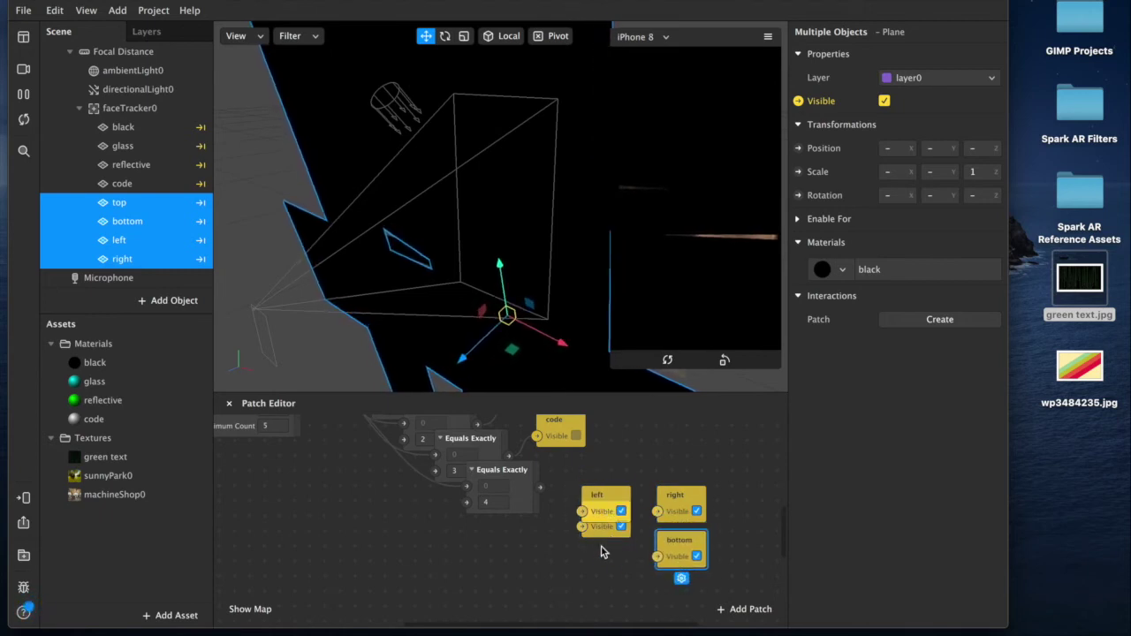
click(605, 556)
drag(605, 570, 608, 579)
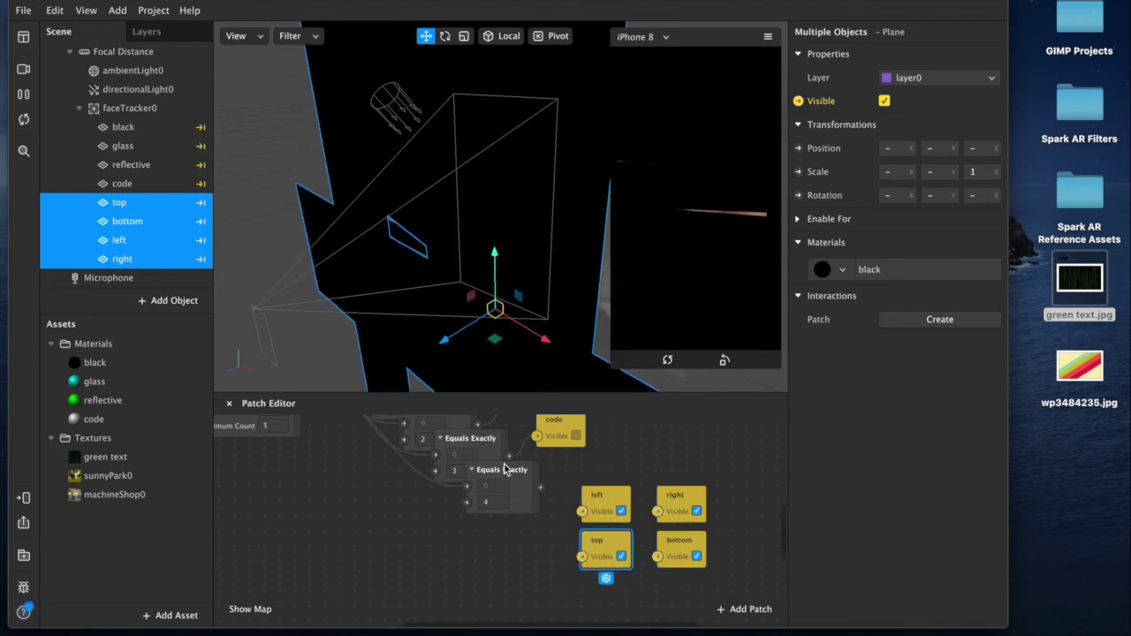
Connect the last Equals Exactly output to the left, right, top and bottom Visible inputs
drag(540, 487, 571, 506)
drag(658, 511, 541, 492)
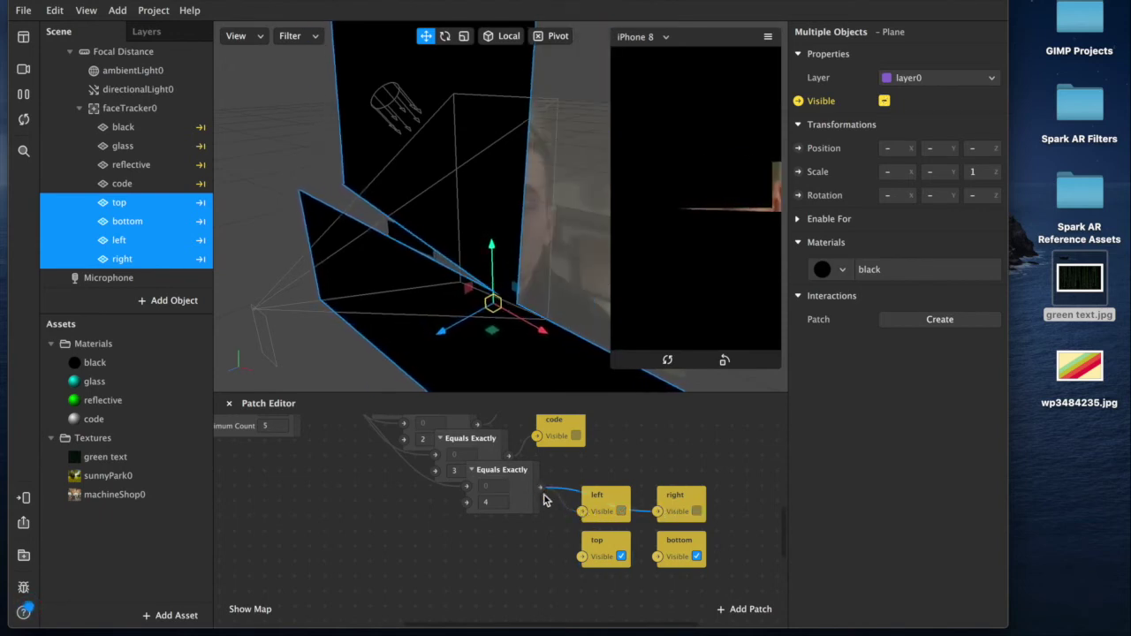
drag(581, 557, 540, 488)
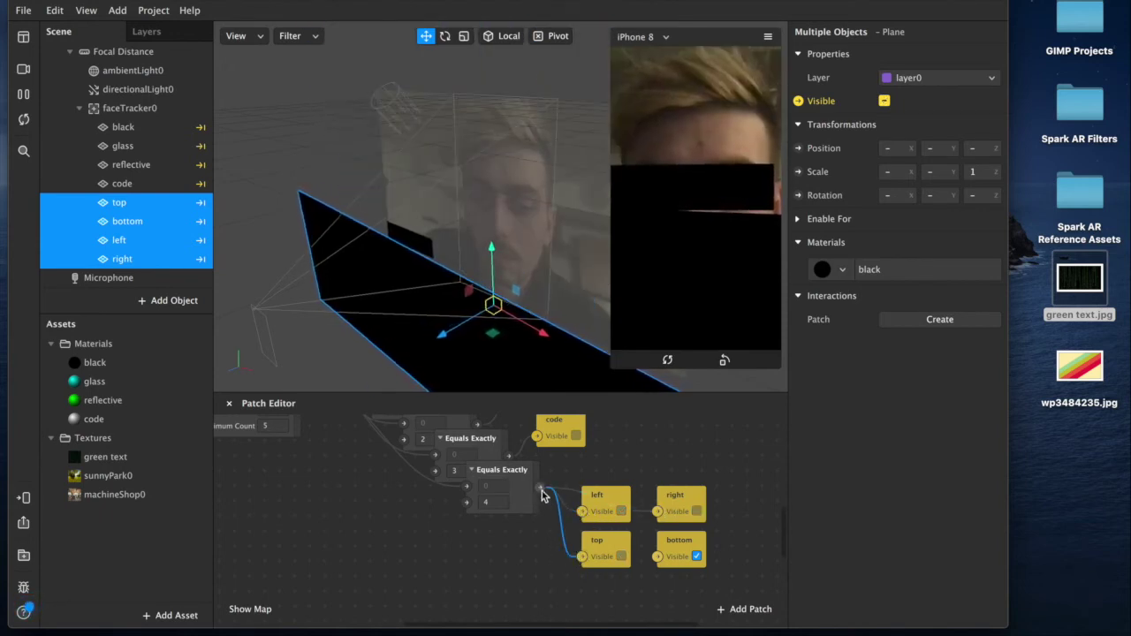
drag(658, 557, 540, 488)
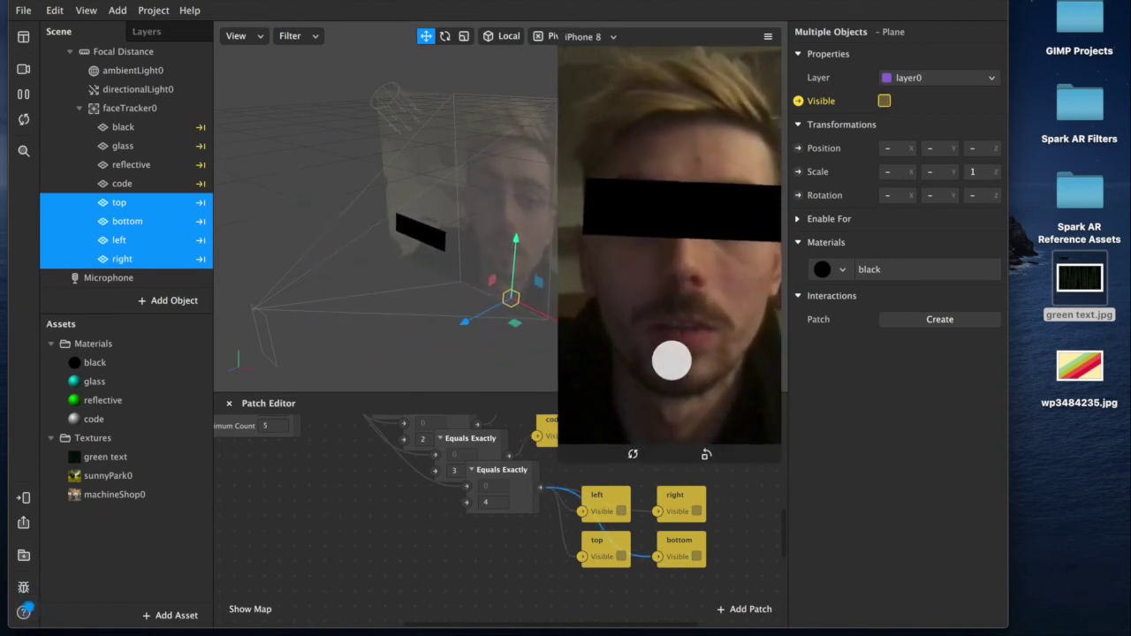
Tap the preview through to the eye-strip cover and back to black, checking the cover planes
click(676, 359)
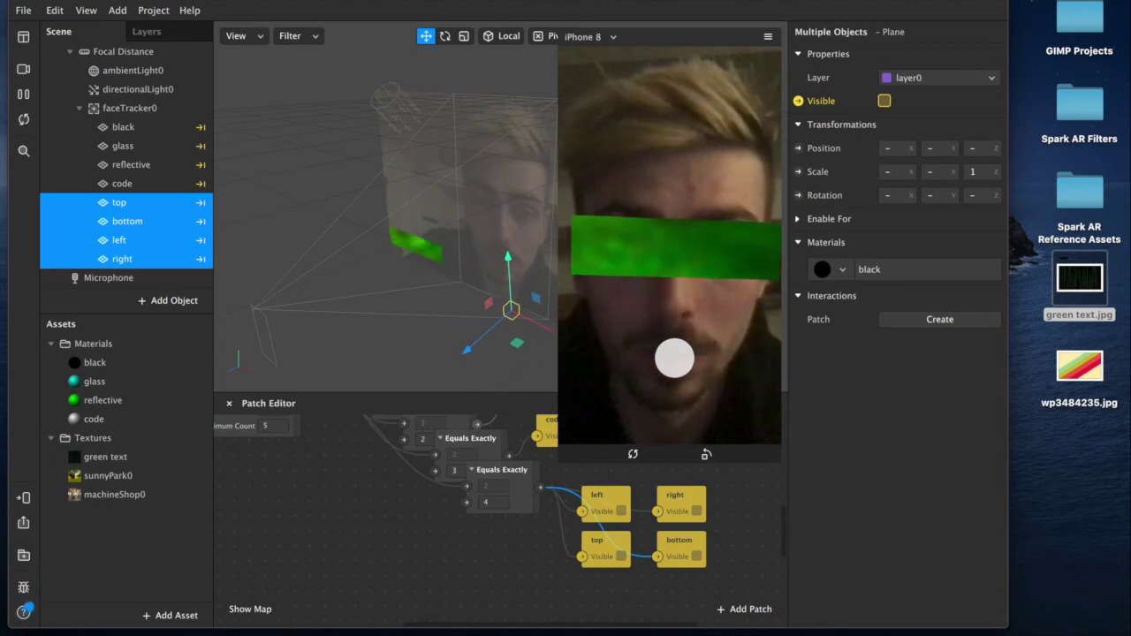
click(674, 359)
click(675, 359)
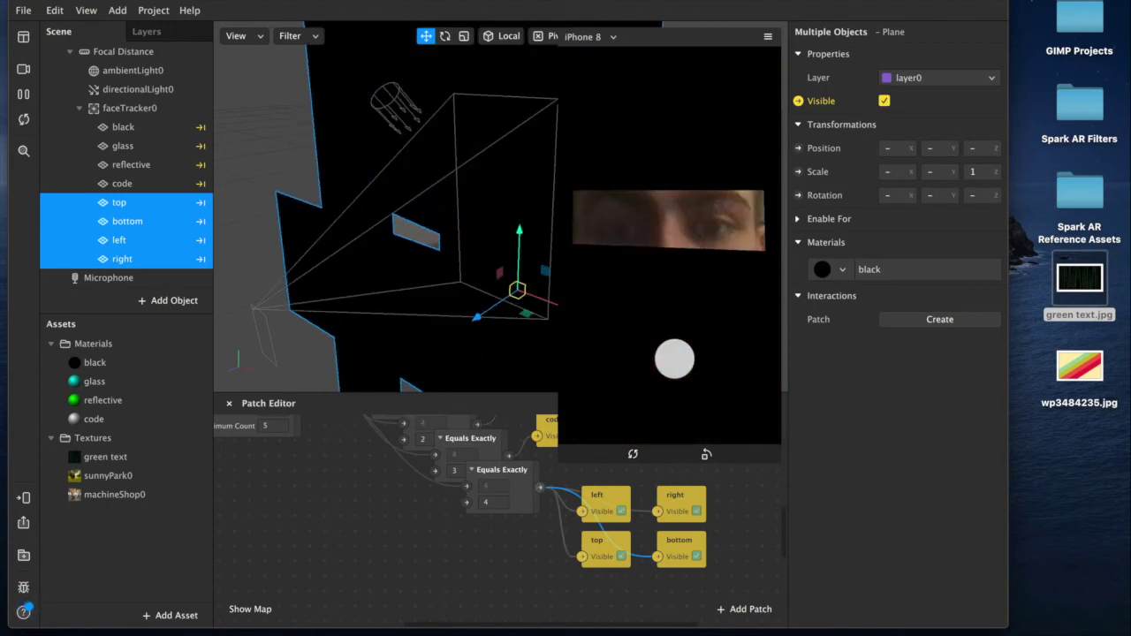
click(382, 368)
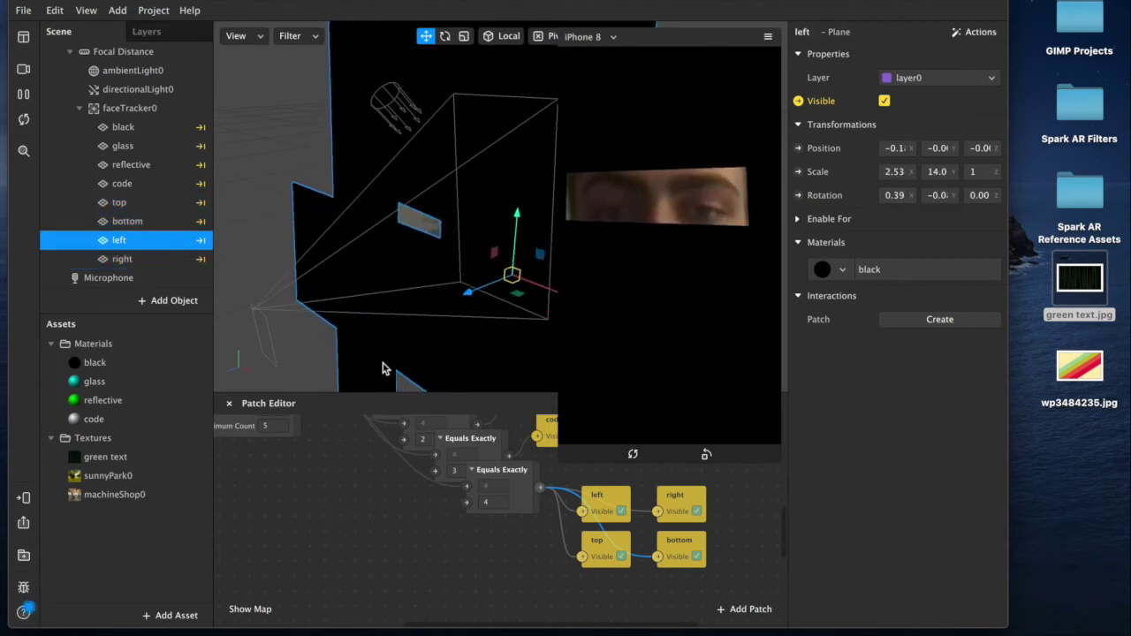
click(124, 221)
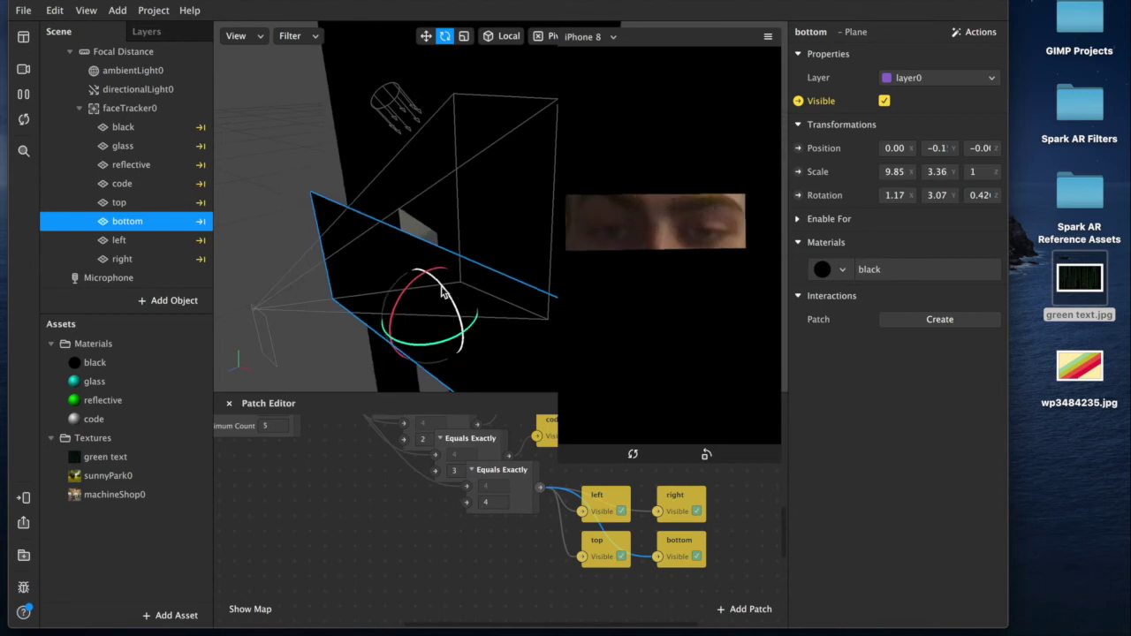
click(629, 342)
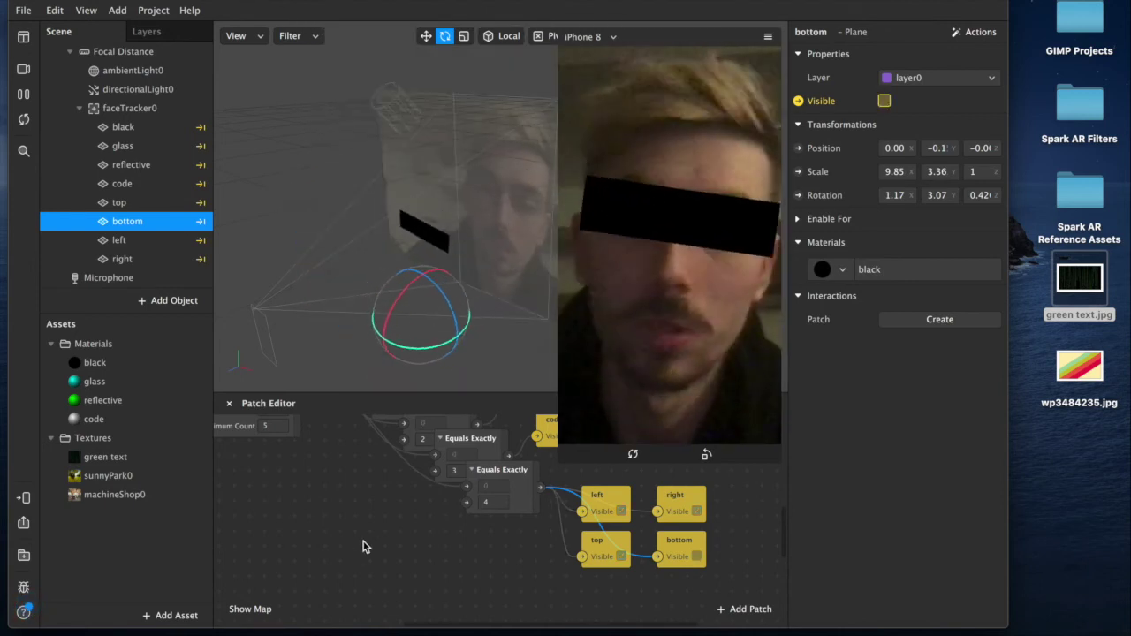
Shrink the simulator preview and zoom out the Patch Editor
scroll(362, 547, up, 5)
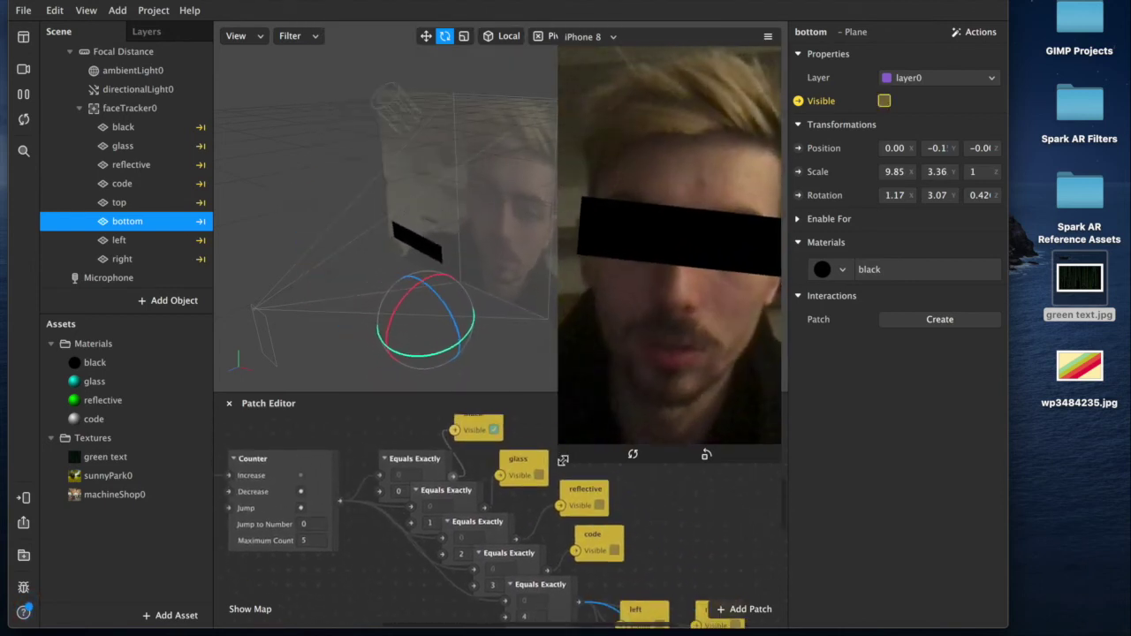
drag(563, 460, 610, 375)
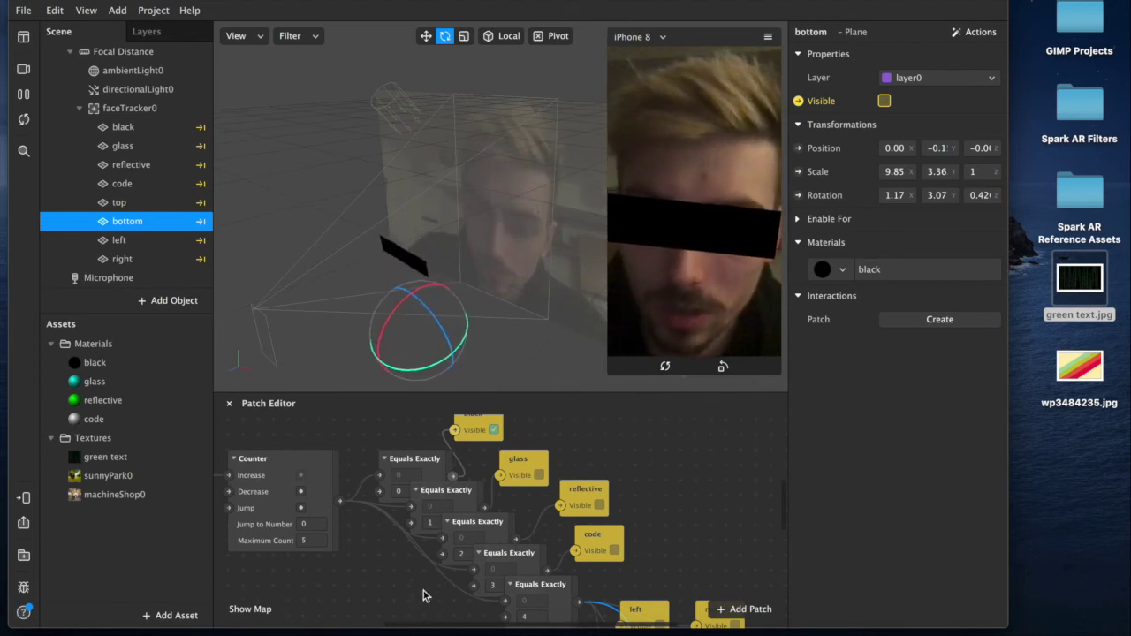
ctrl+scroll(422, 596, down, 3)
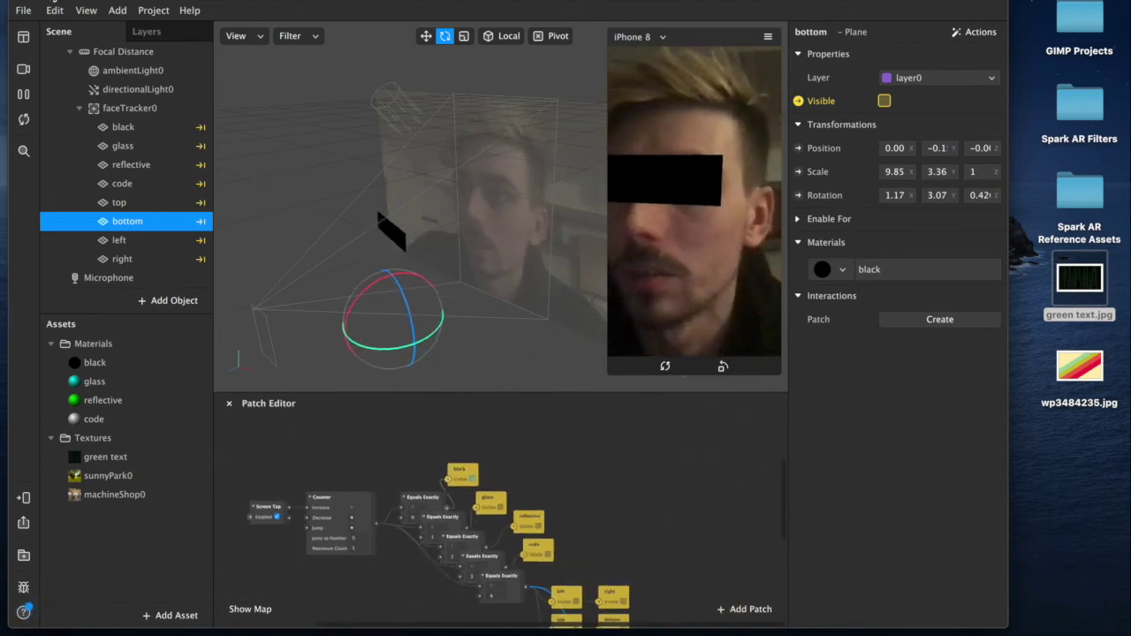
scroll(546, 554, down, 5)
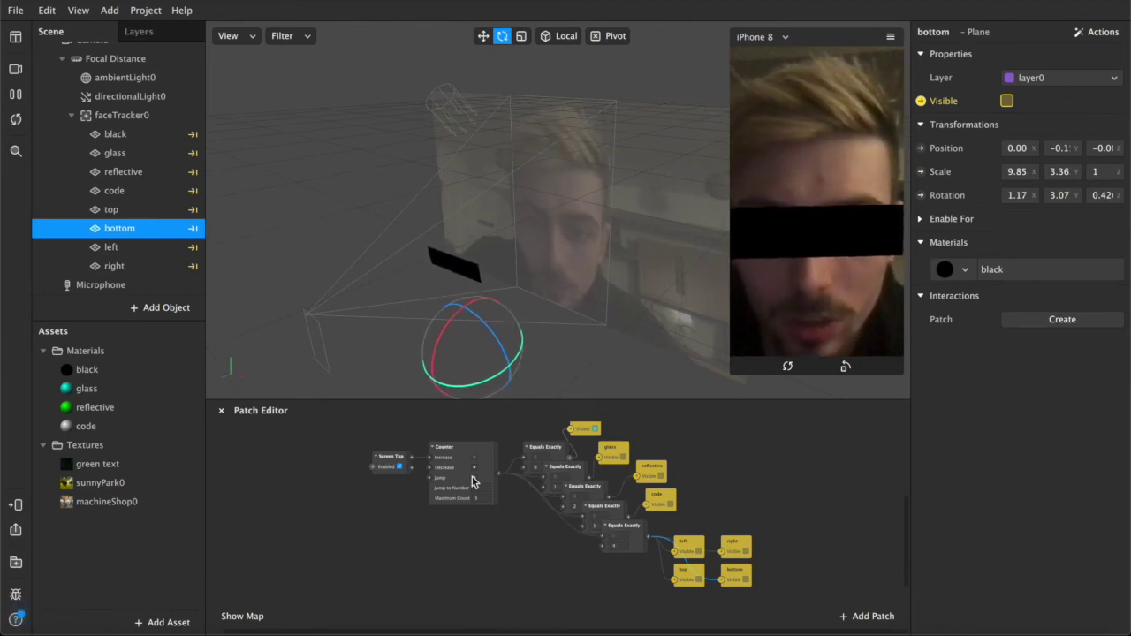
scroll(591, 443, up, 1)
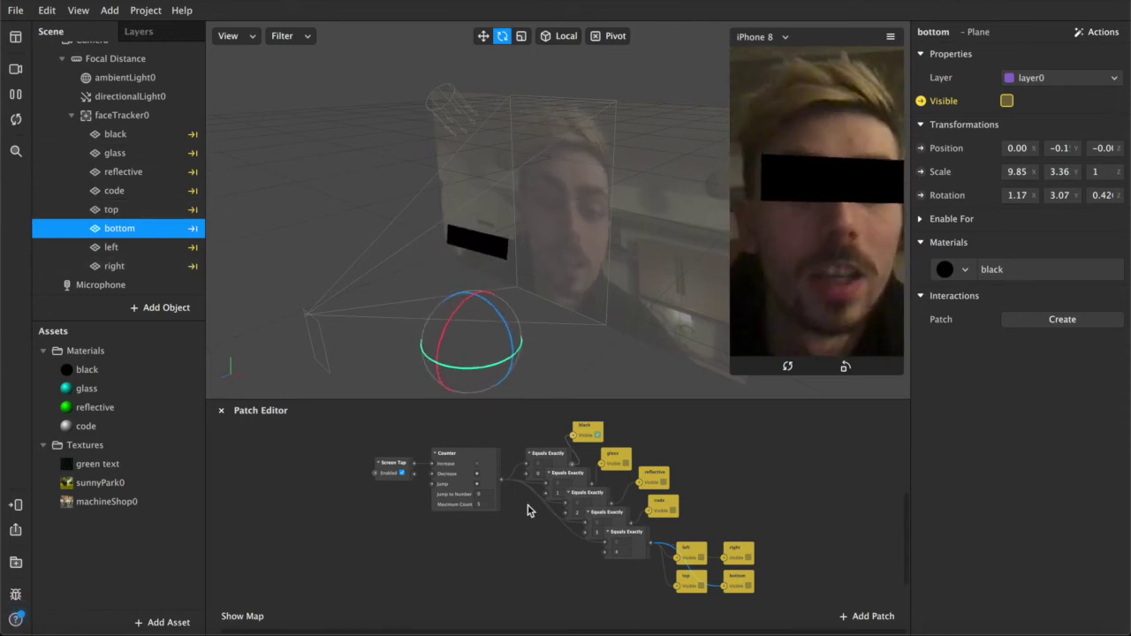
Tap through the black, glass, reflective green and code bars, then the black cover planes
click(766, 286)
click(766, 287)
click(766, 286)
click(766, 286)
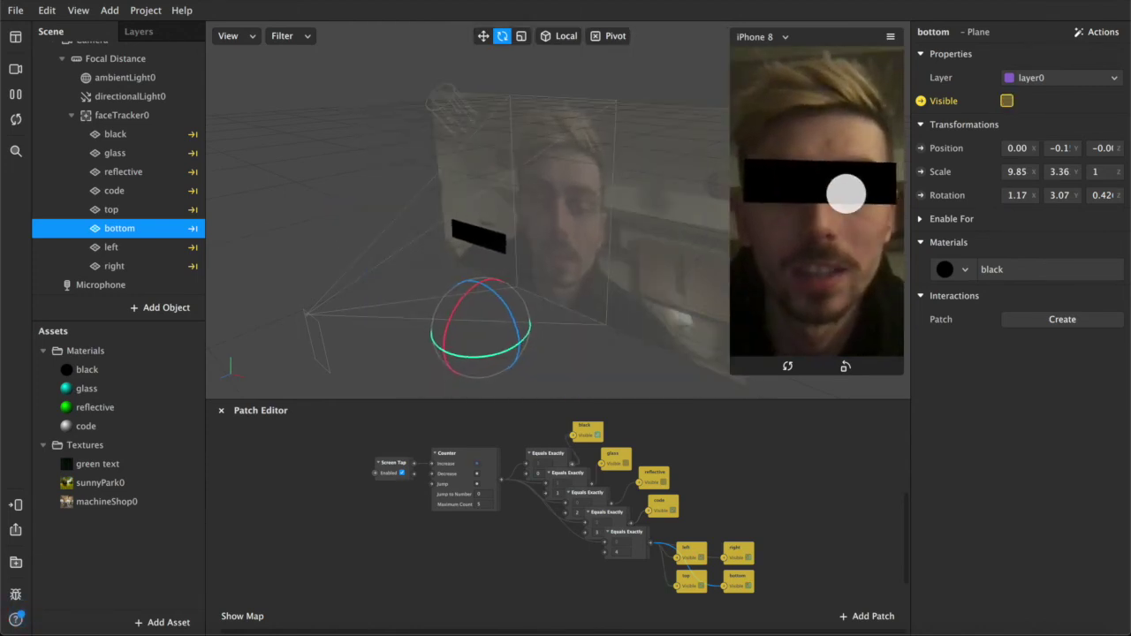
click(823, 253)
click(825, 253)
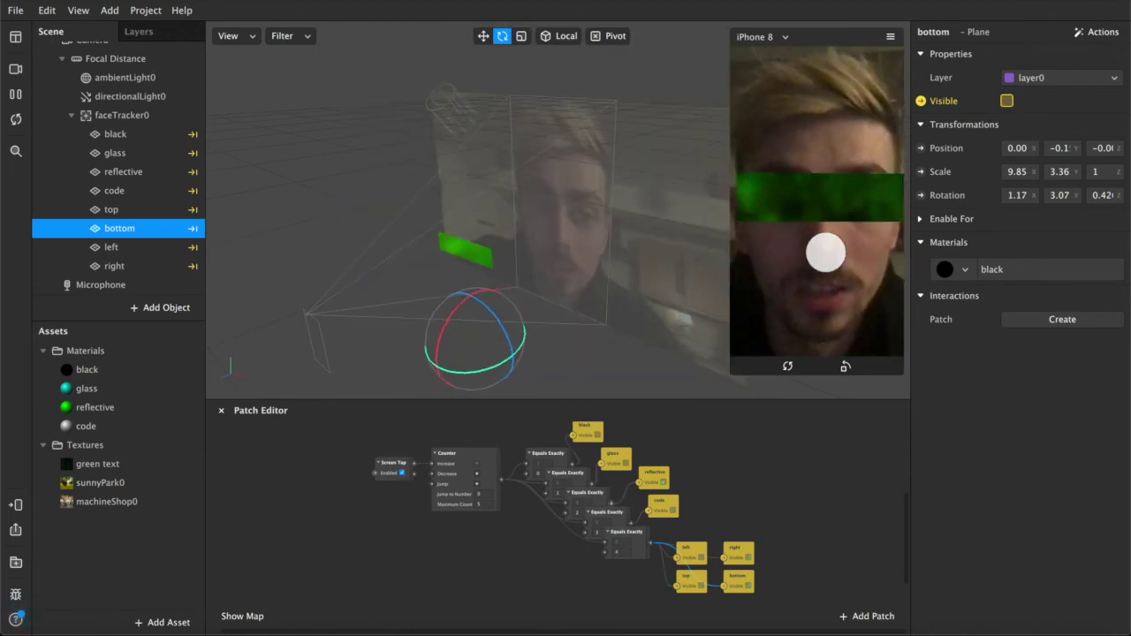
click(821, 248)
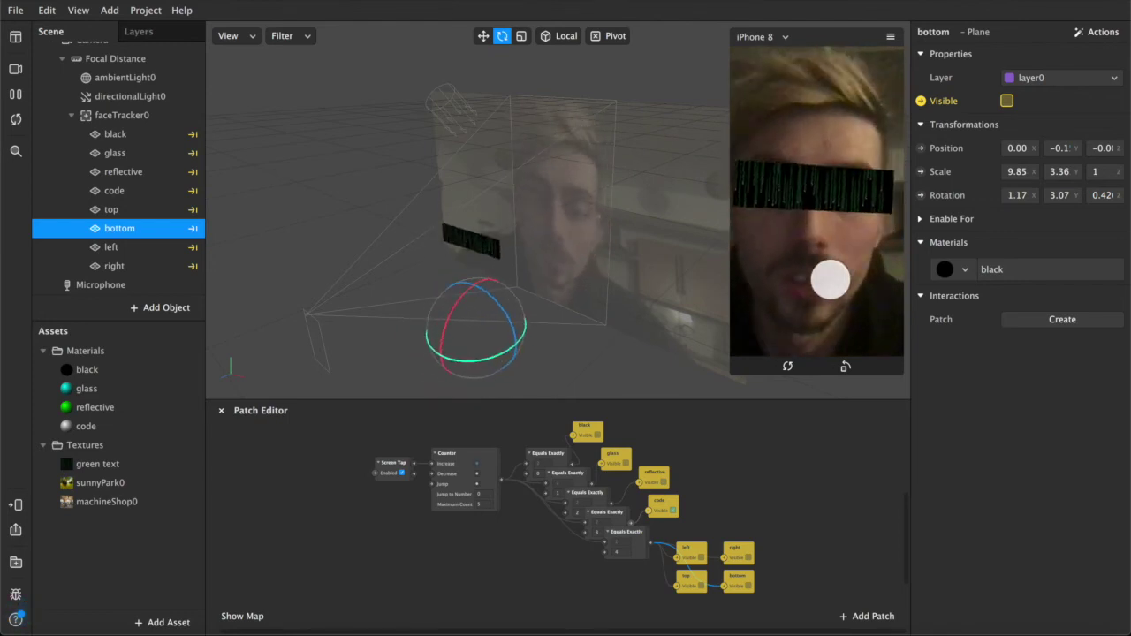
click(831, 280)
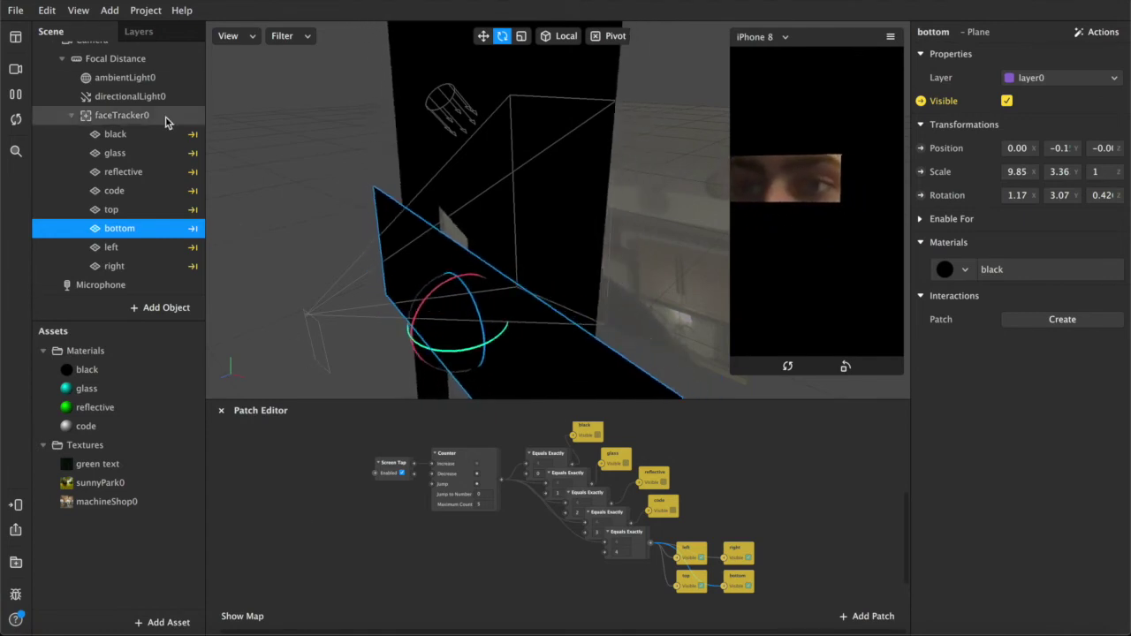
scroll(166, 115, up, 1)
Add an Instruction patch shown on opening and place it beside the Less Than node
click(105, 51)
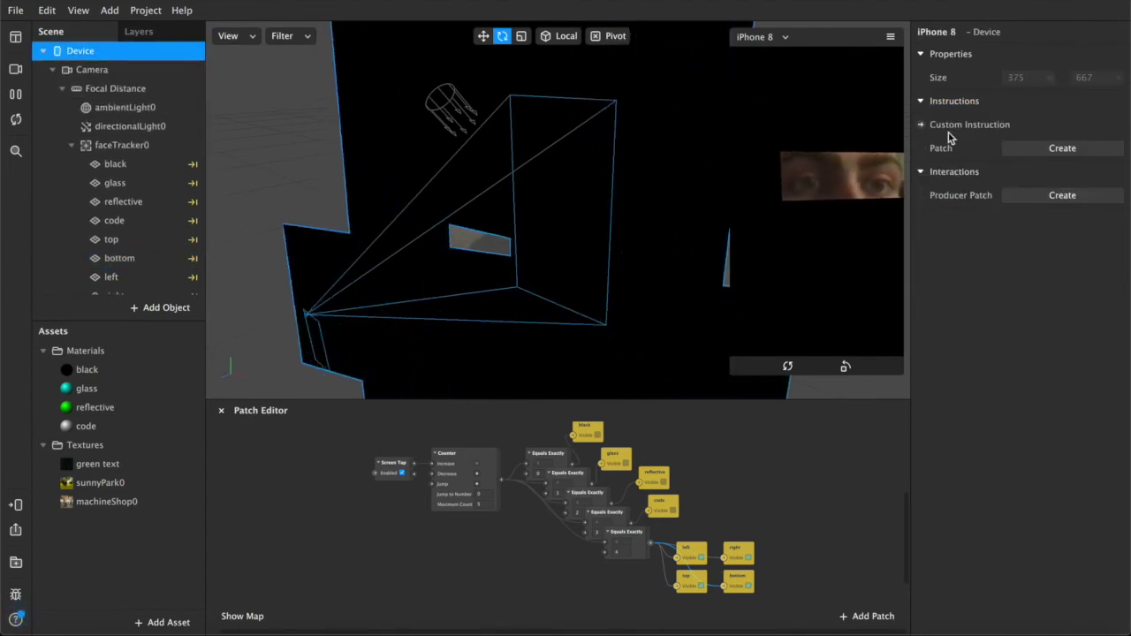
click(1040, 150)
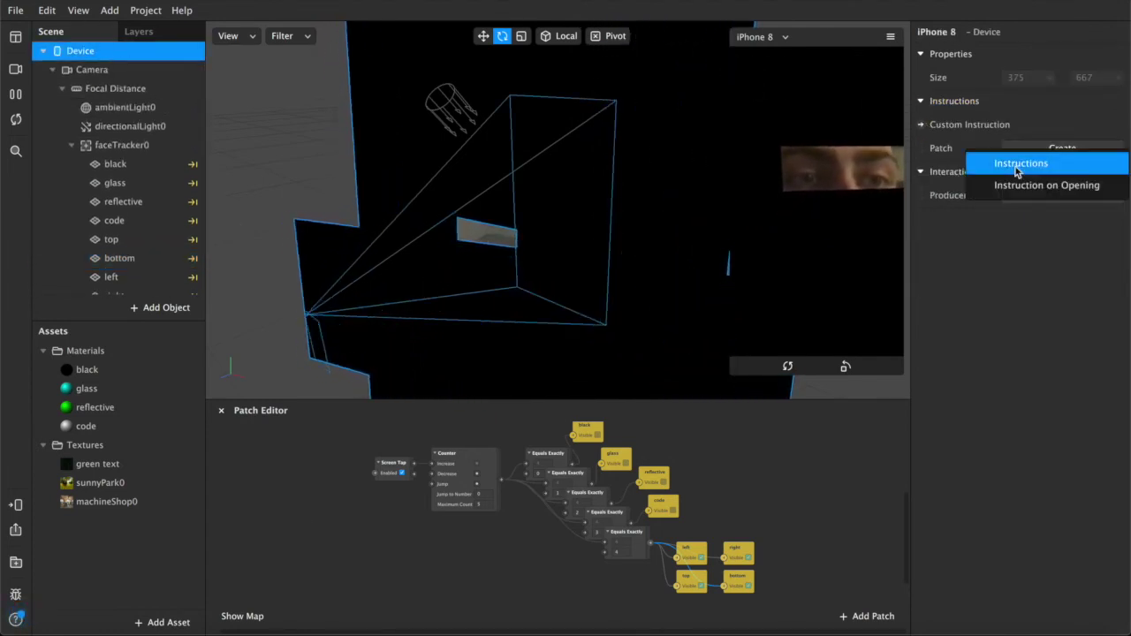
click(1026, 186)
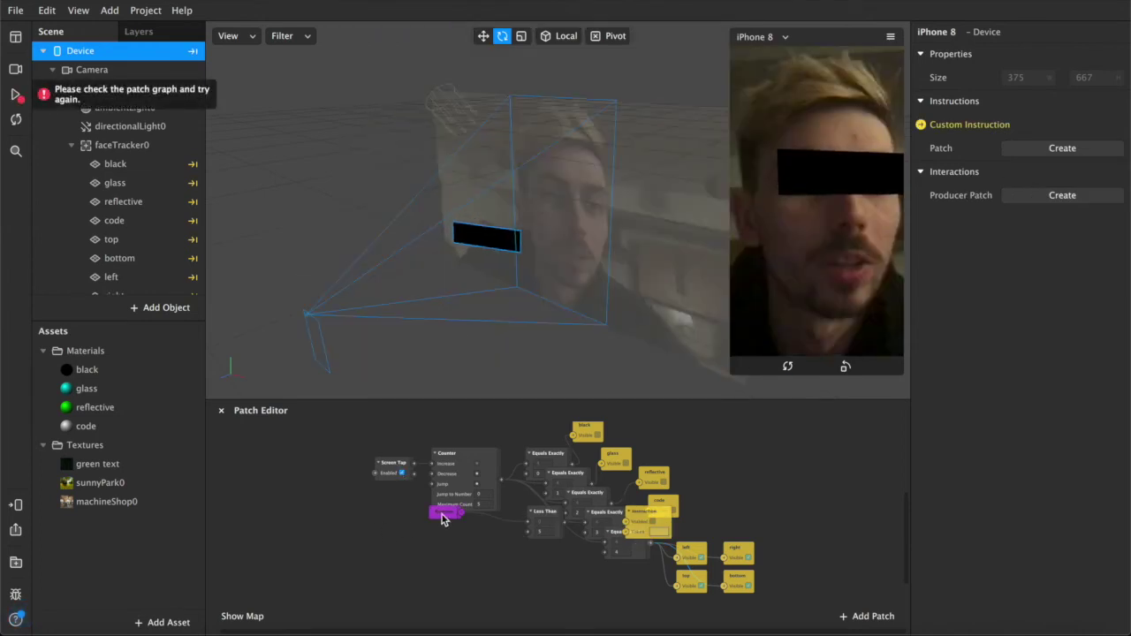
drag(442, 520, 307, 582)
drag(535, 514, 351, 562)
drag(653, 514, 421, 557)
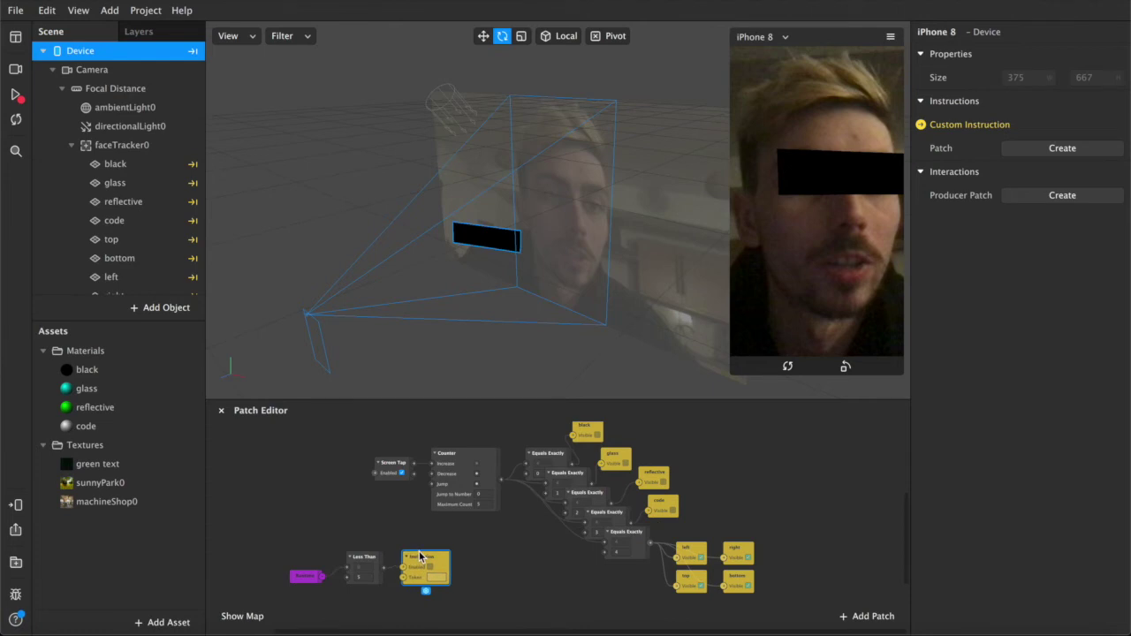
Select the Less Than node and check its threshold value of 5
scroll(307, 569, down, 1)
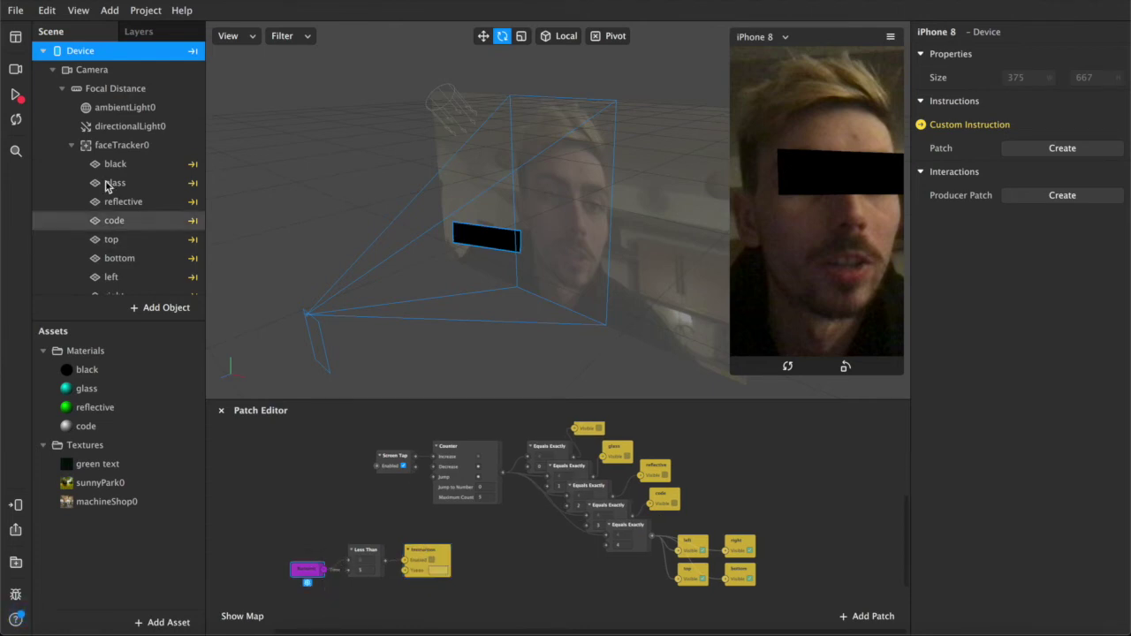
mouse_move(15, 97)
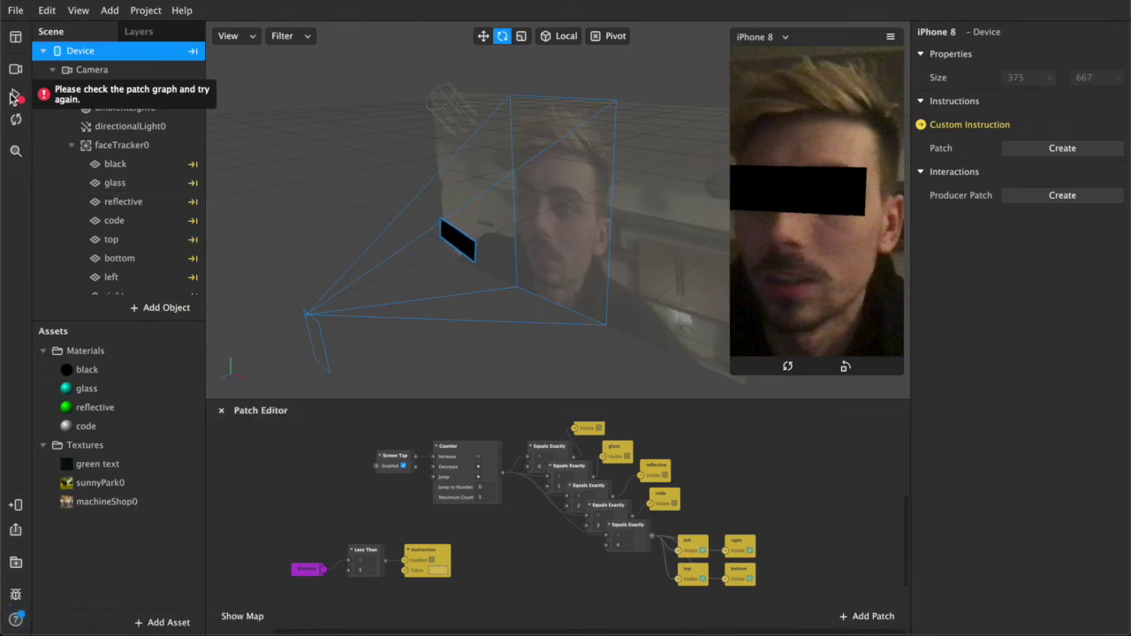
click(362, 555)
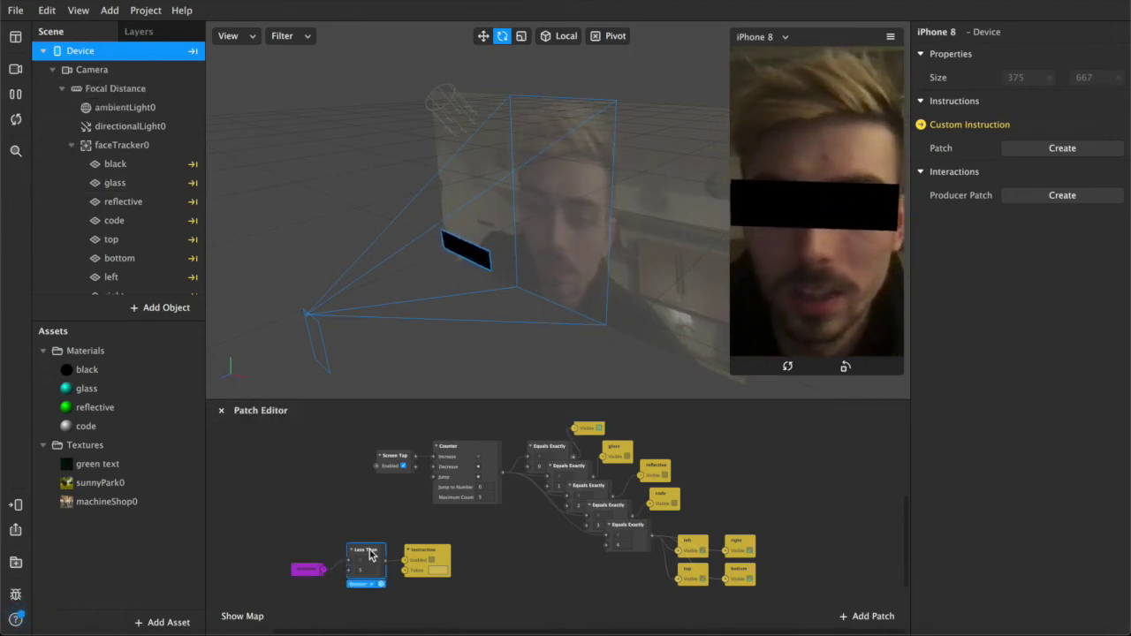
click(364, 570)
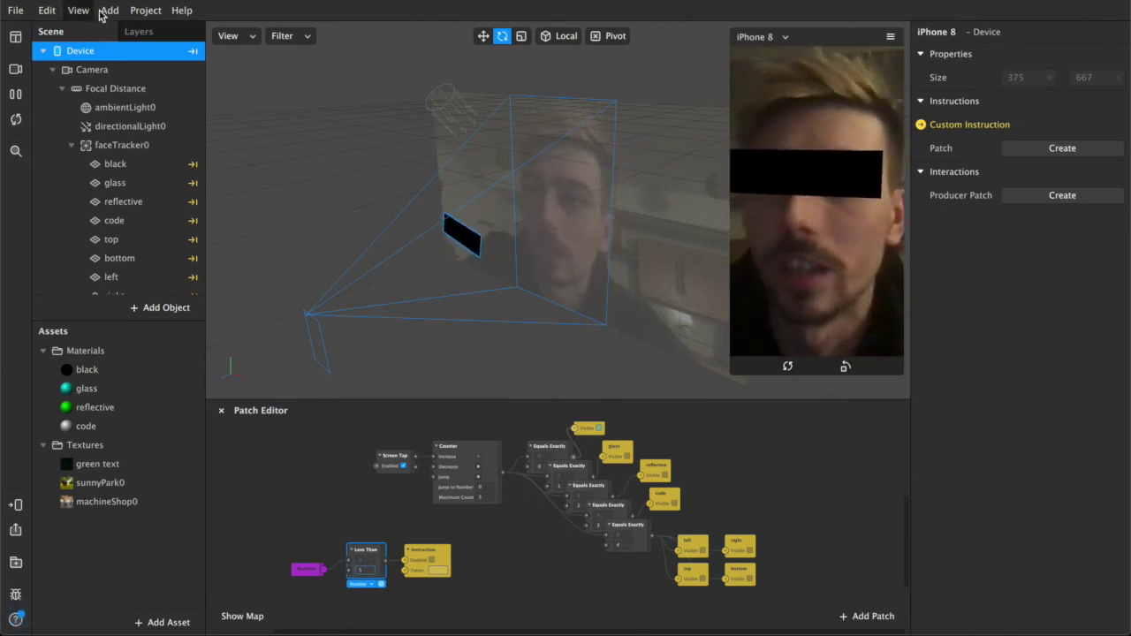
click(134, 9)
Under Capabilities > Instructions > Custom Instructions, add 'Tap to change' (tap_to_change)
mouse_move(131, 9)
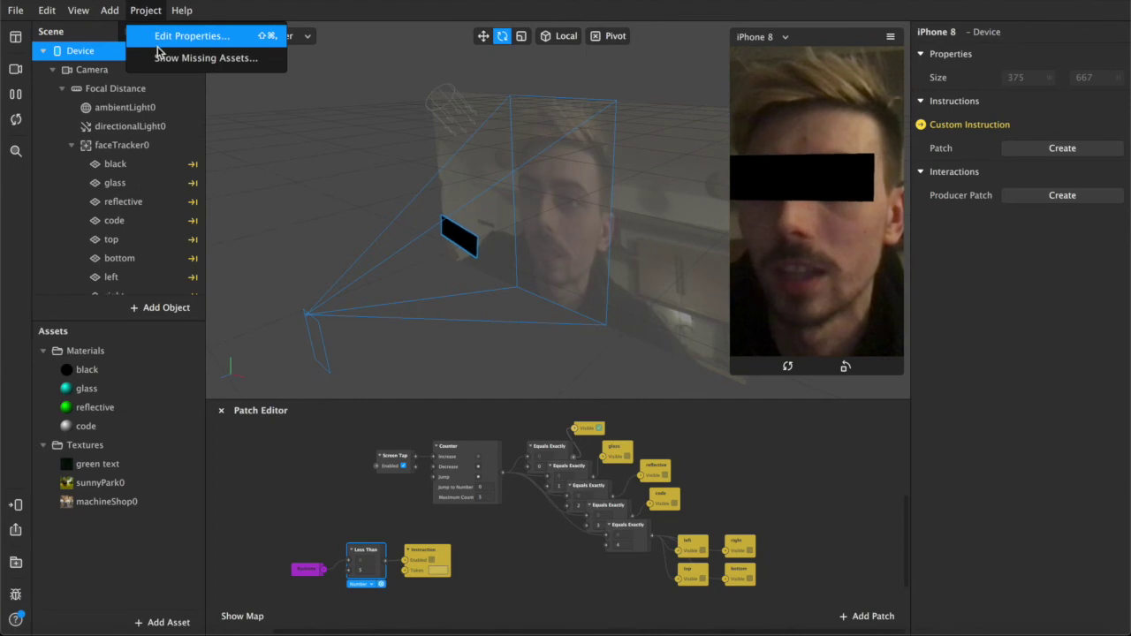
click(167, 34)
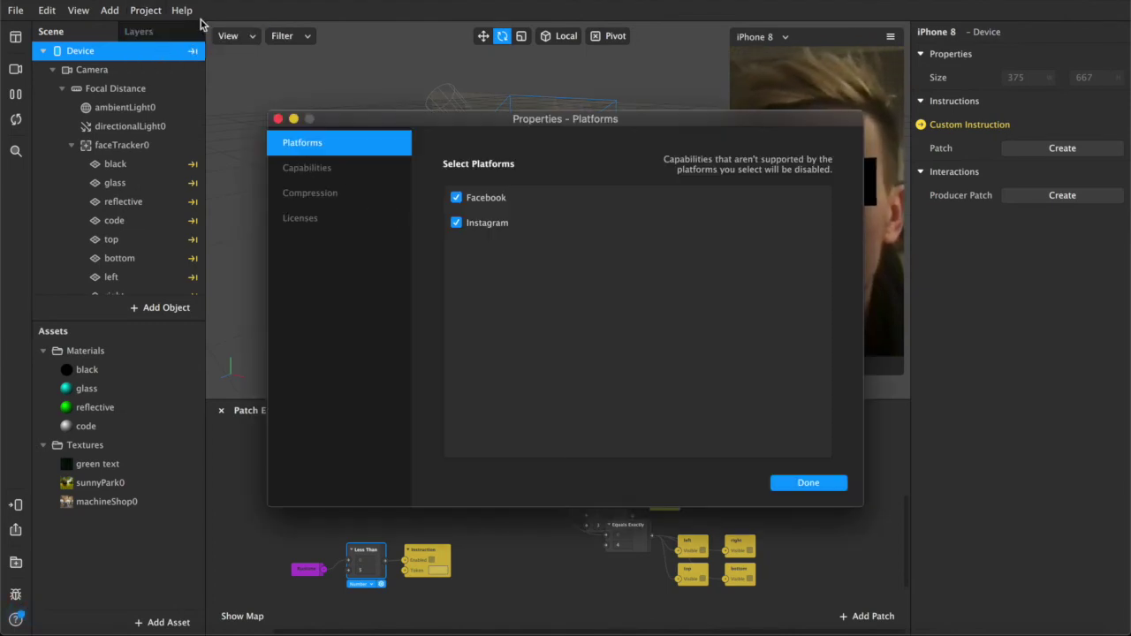
click(149, 11)
click(162, 35)
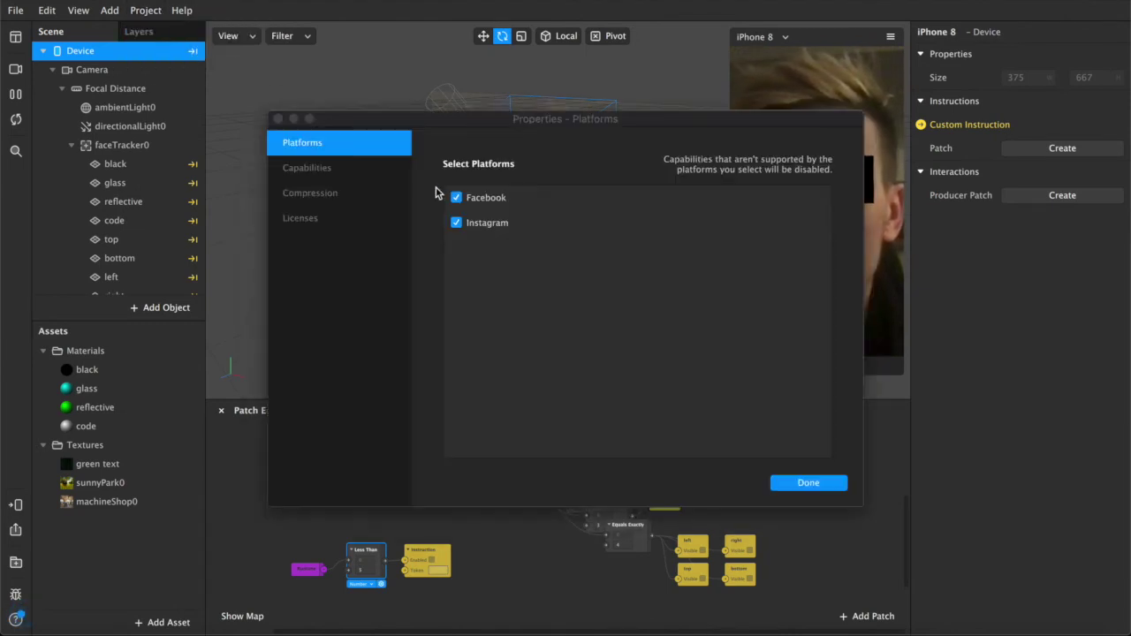
click(329, 175)
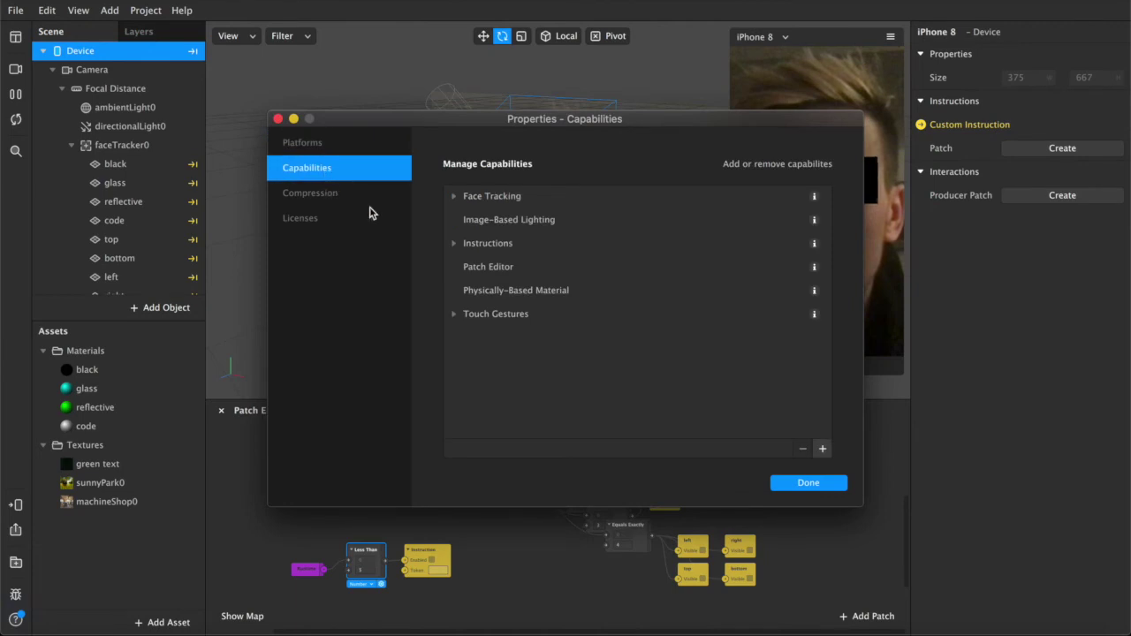
click(453, 245)
click(464, 294)
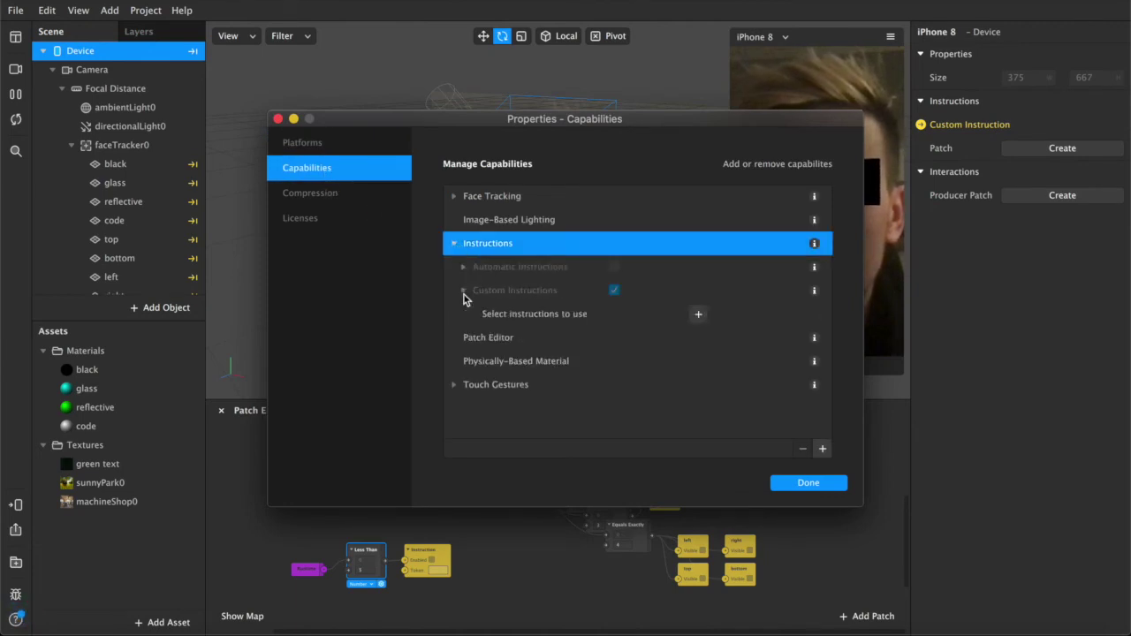
click(624, 316)
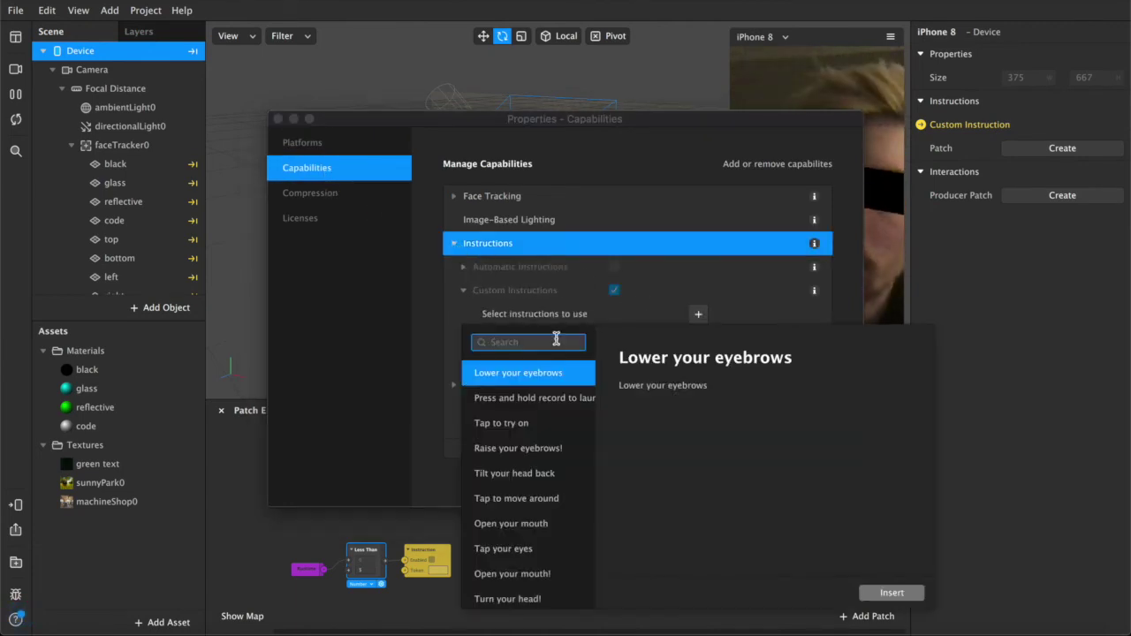
text(tap to change)
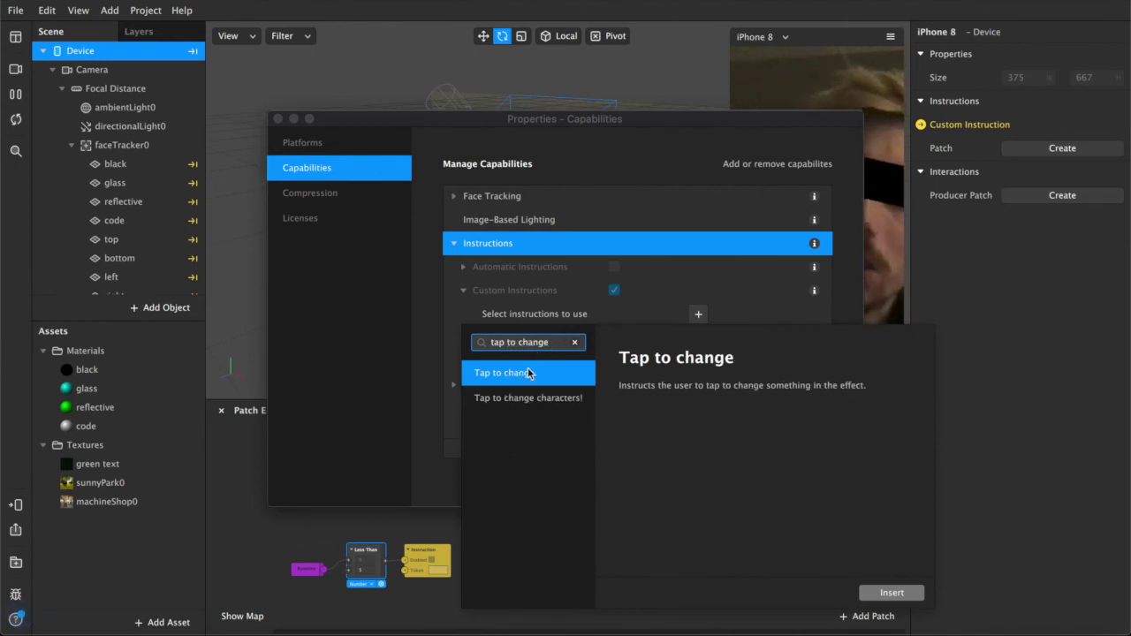
double_click(529, 373)
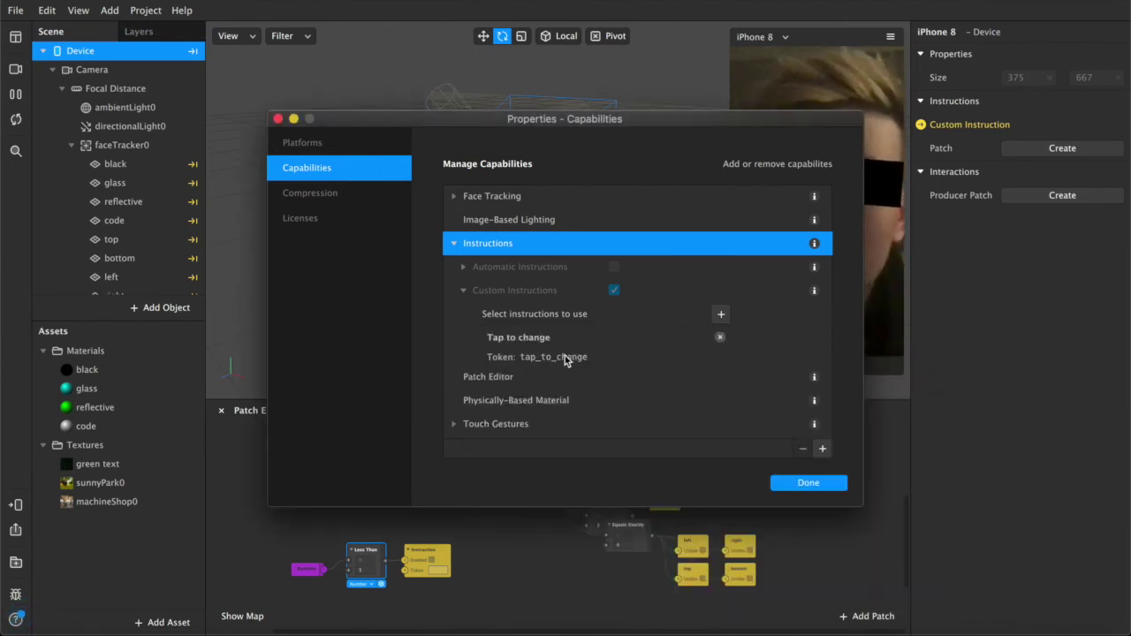
Close project properties and select the Instruction patch now using the Tap to change token
click(806, 485)
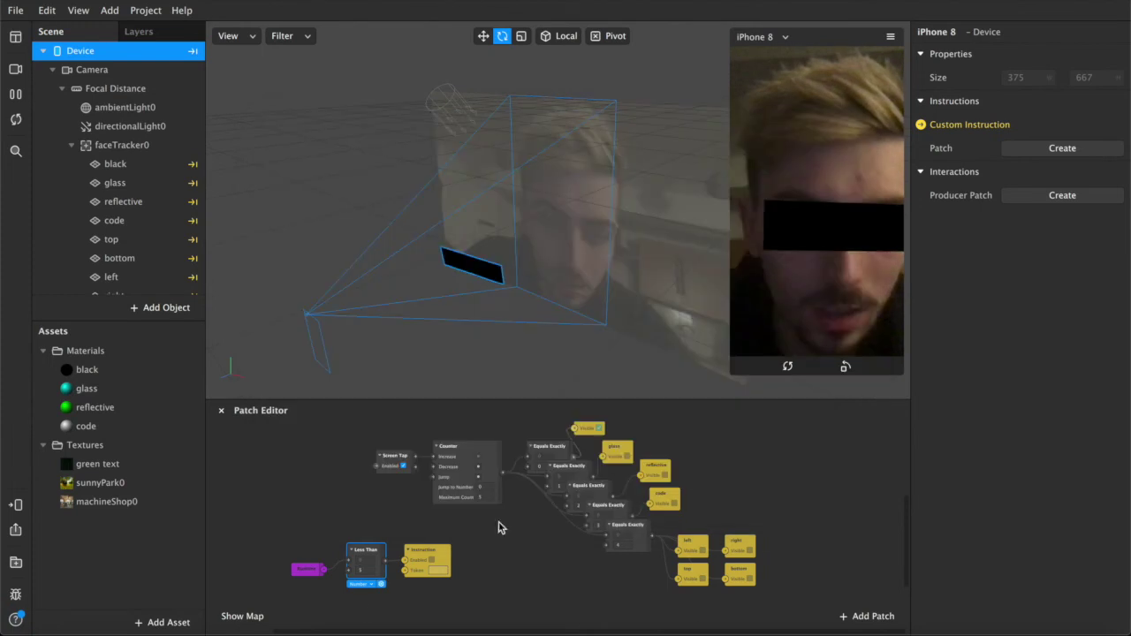
click(437, 571)
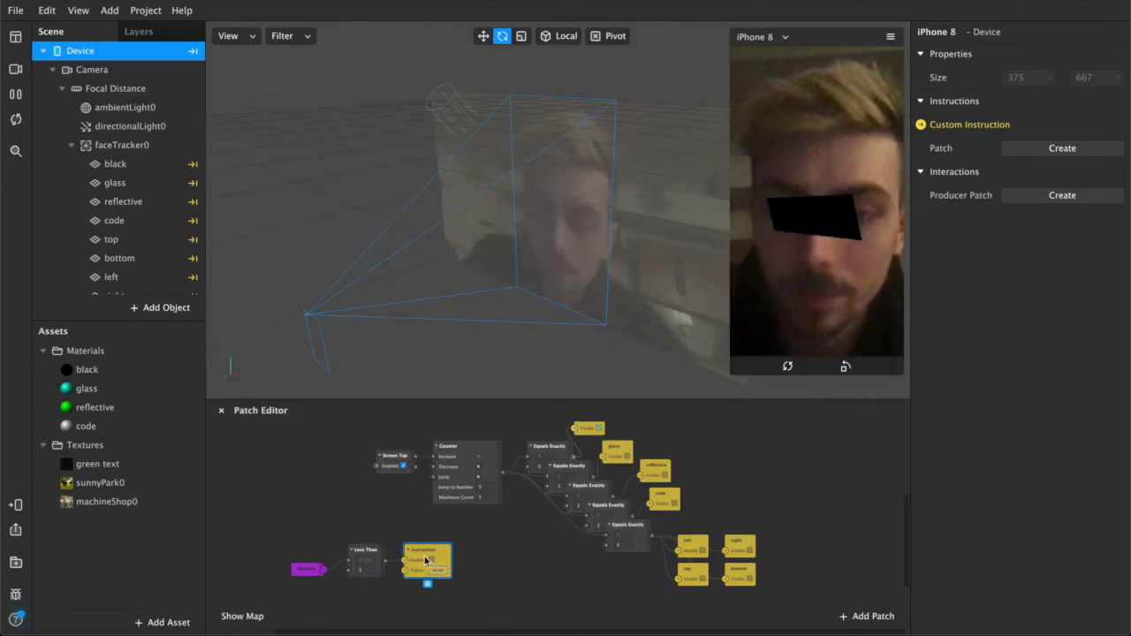
scroll(365, 567, up, 2)
ctrl+scroll(365, 567, up, 10)
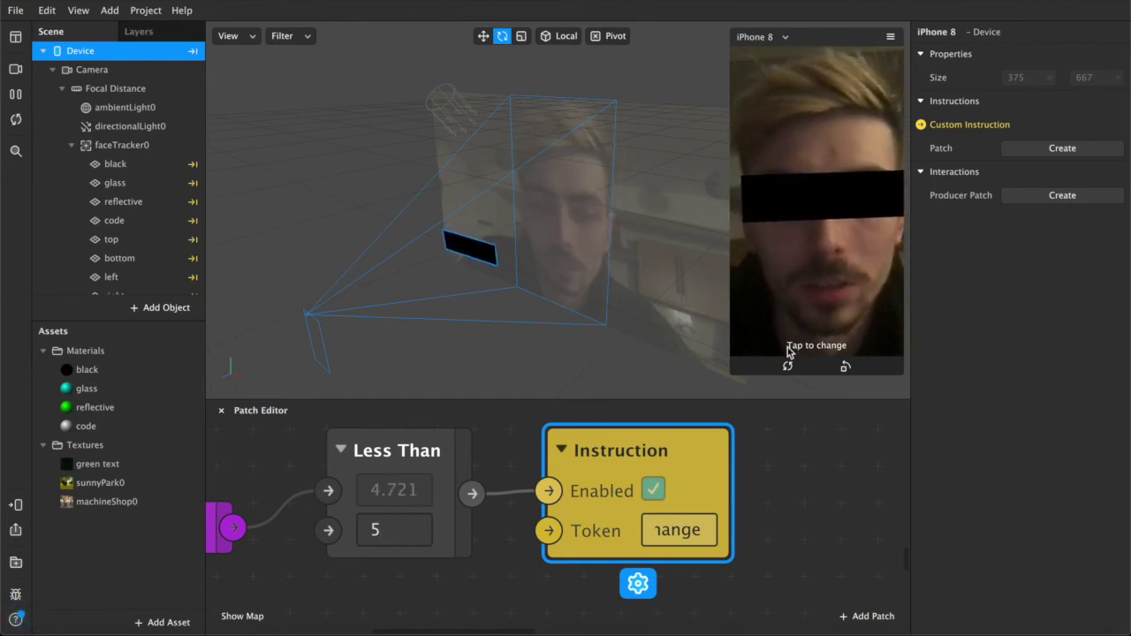
scroll(393, 539, down, 5)
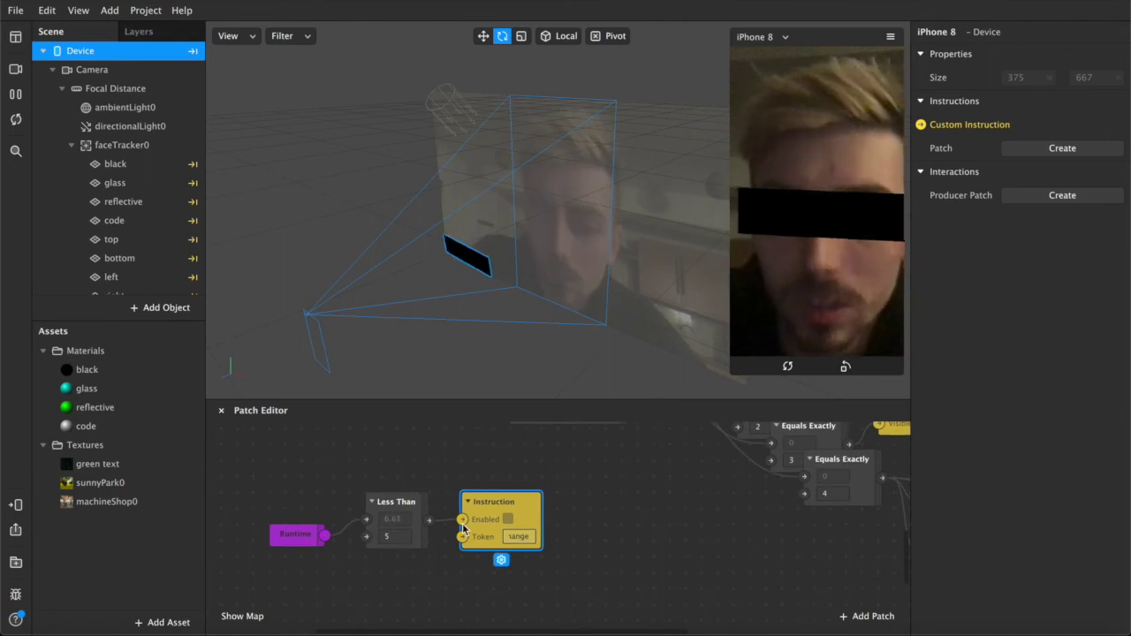
scroll(462, 529, up, 3)
scroll(487, 517, down, 3)
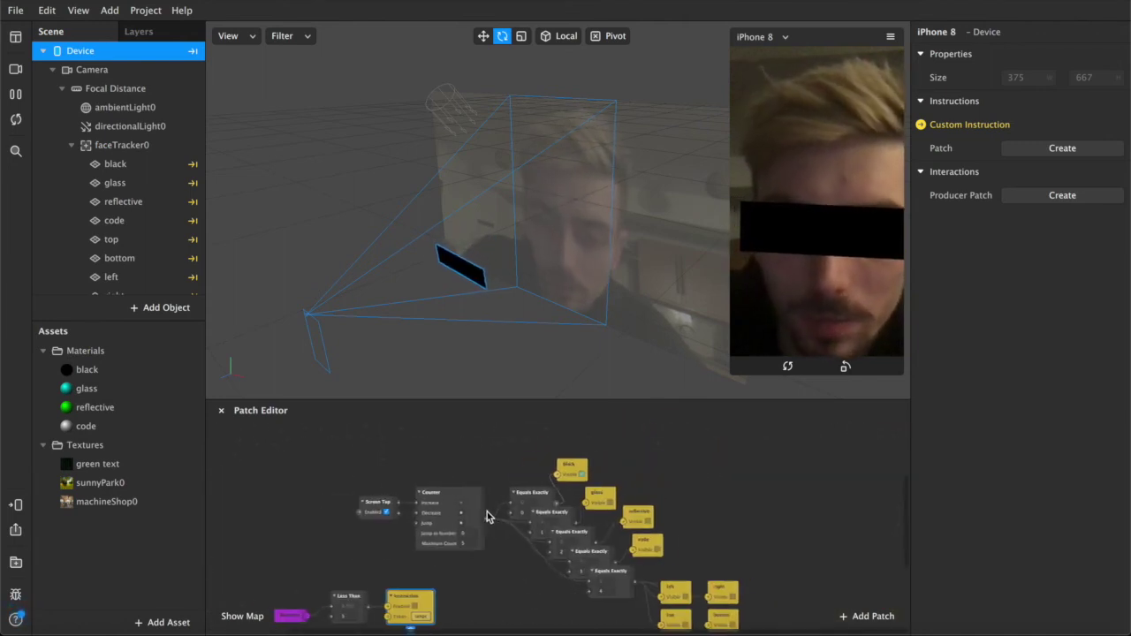
scroll(488, 518, down, 3)
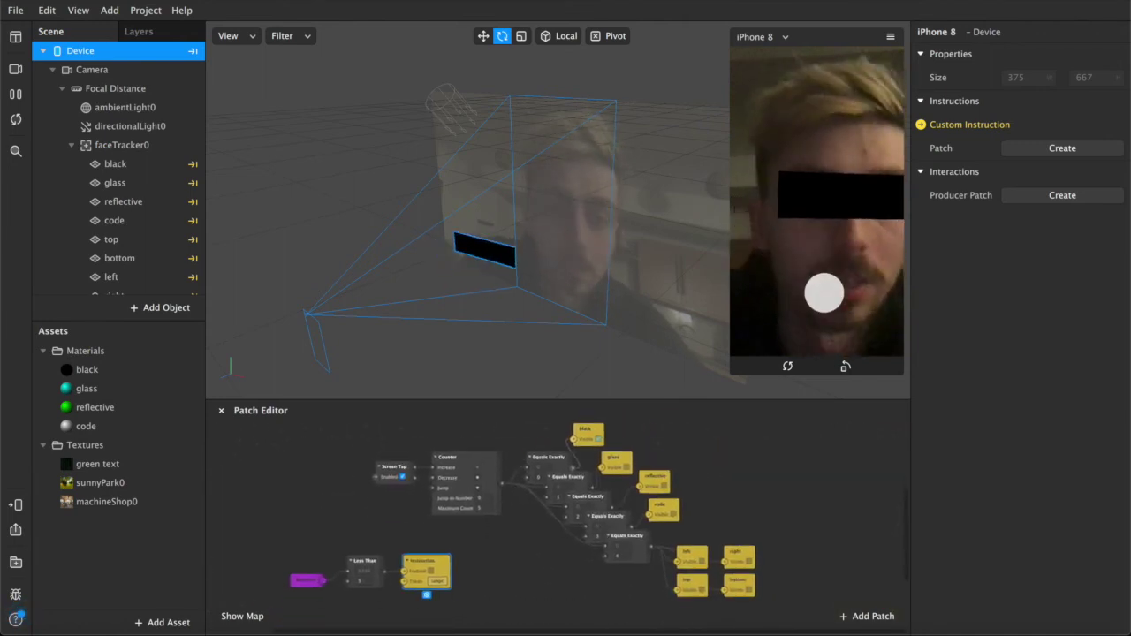
Tap the preview four times to test the styles, then select the green text texture
click(824, 293)
click(824, 292)
click(824, 293)
click(824, 292)
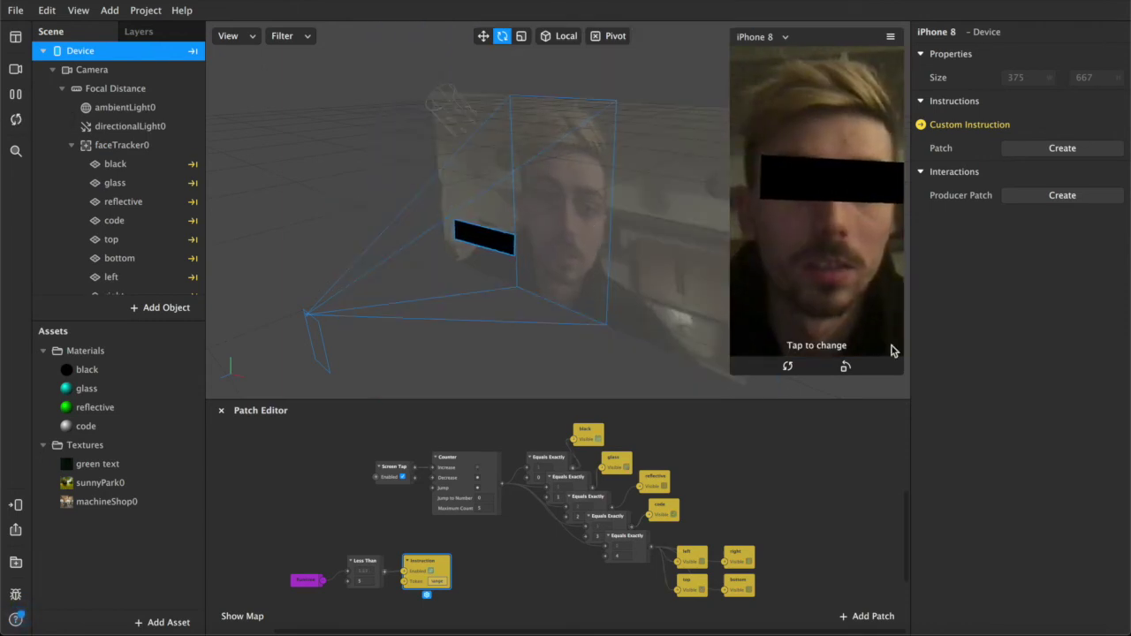
click(58, 464)
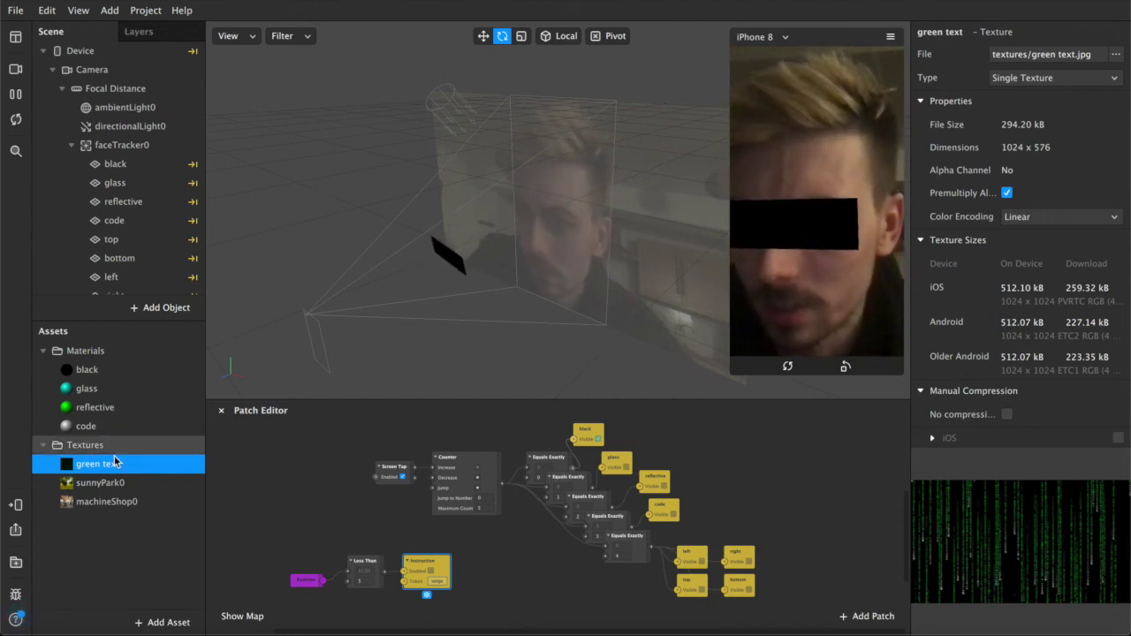
Set the green text texture to No compression, 294.20 kB on every platform
click(84, 482)
click(87, 466)
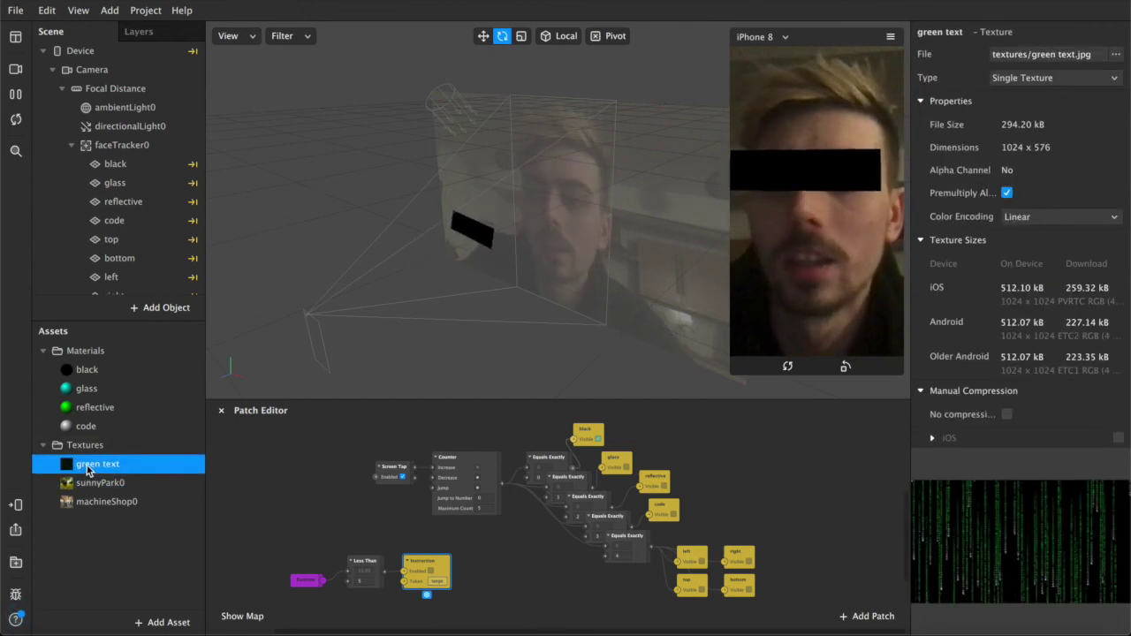
click(1007, 415)
scroll(1027, 422, down, 2)
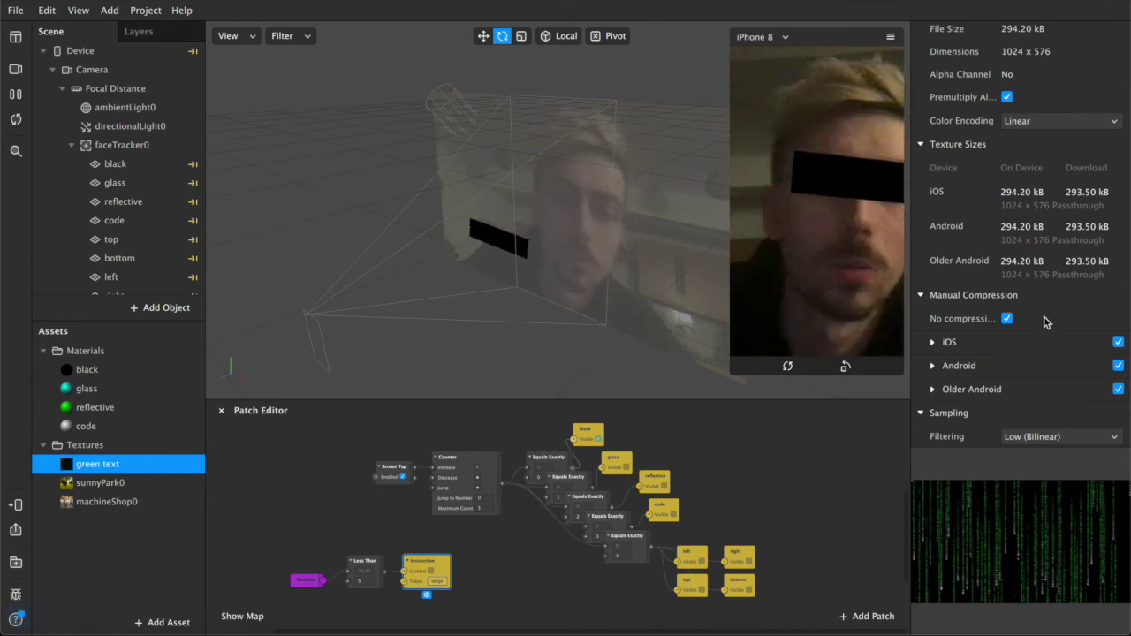
Tap the preview to test the bar and enlarge the simulator
click(810, 218)
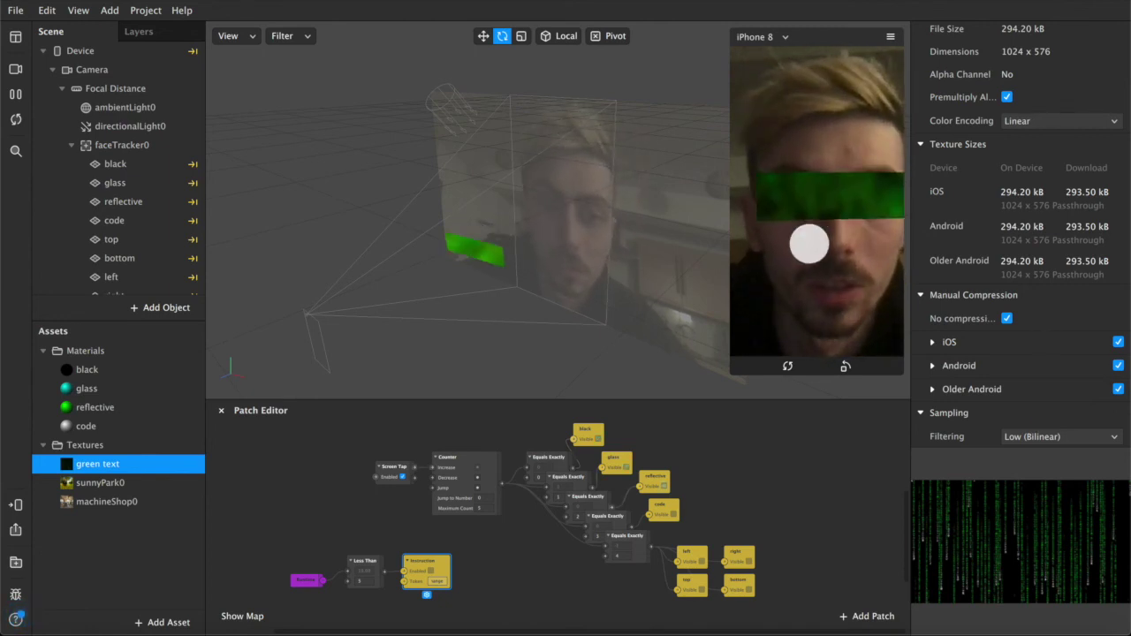
drag(730, 375, 687, 381)
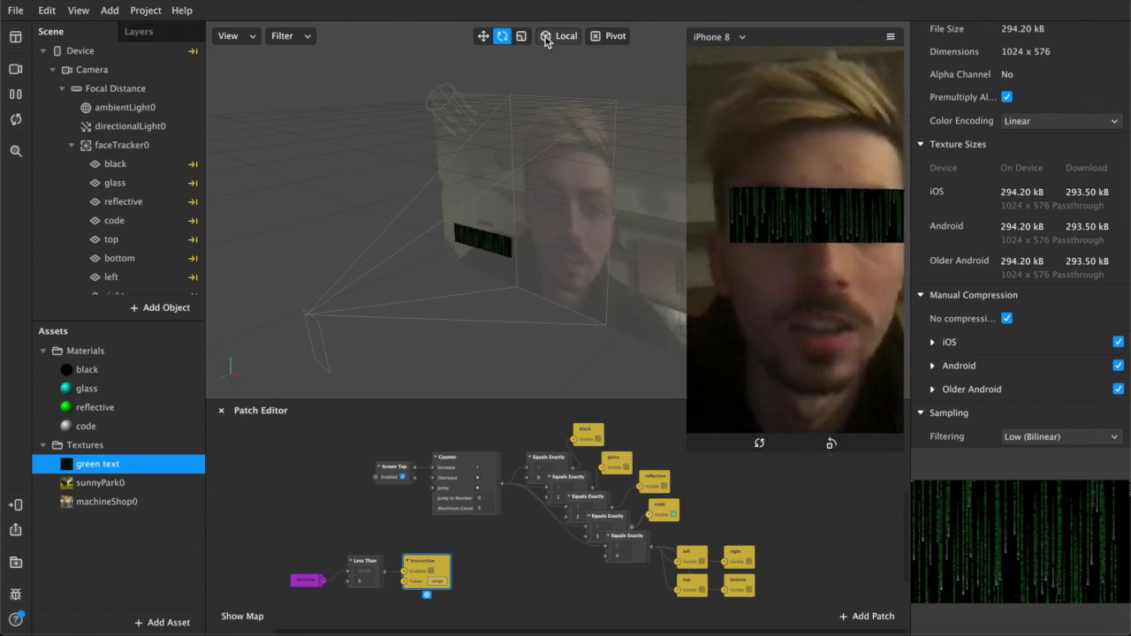
click(145, 10)
click(185, 35)
click(318, 194)
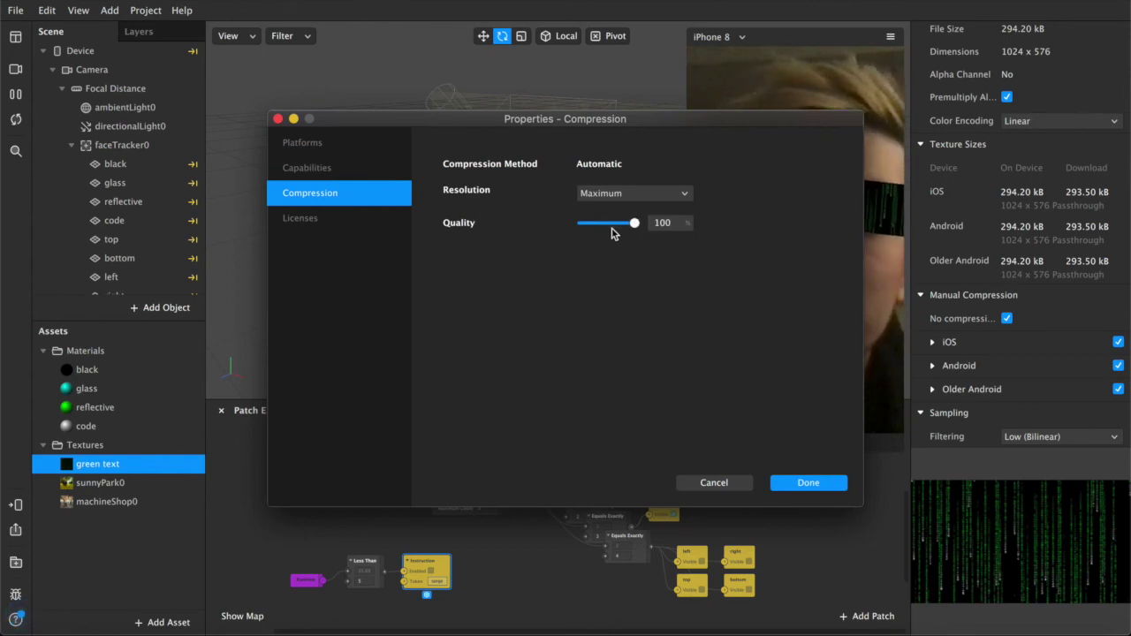
click(809, 482)
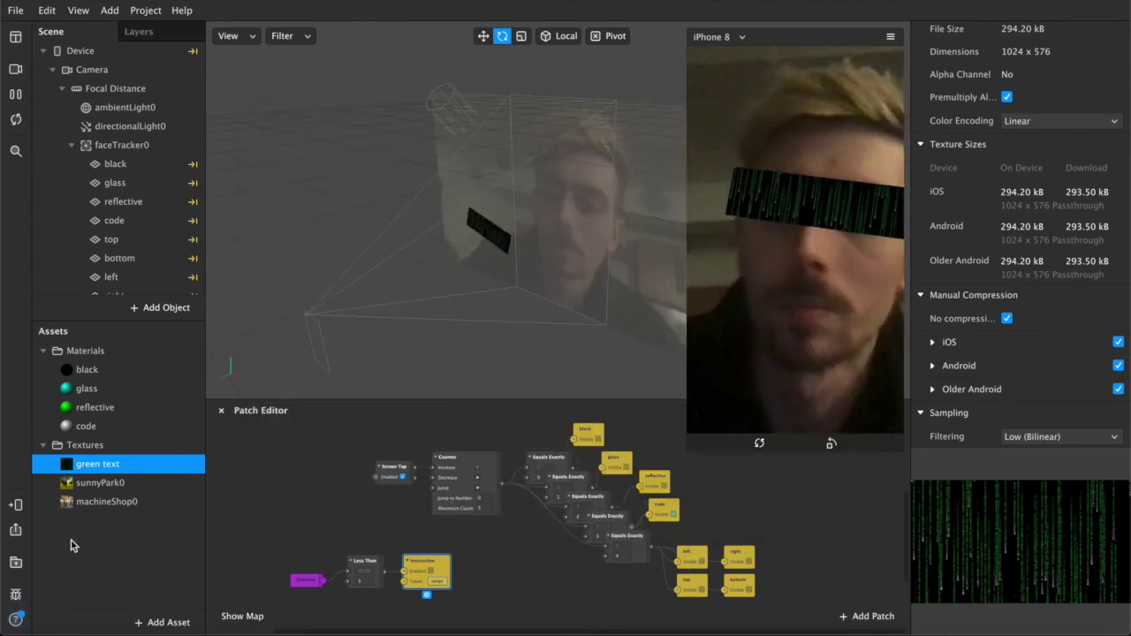
click(16, 530)
click(380, 539)
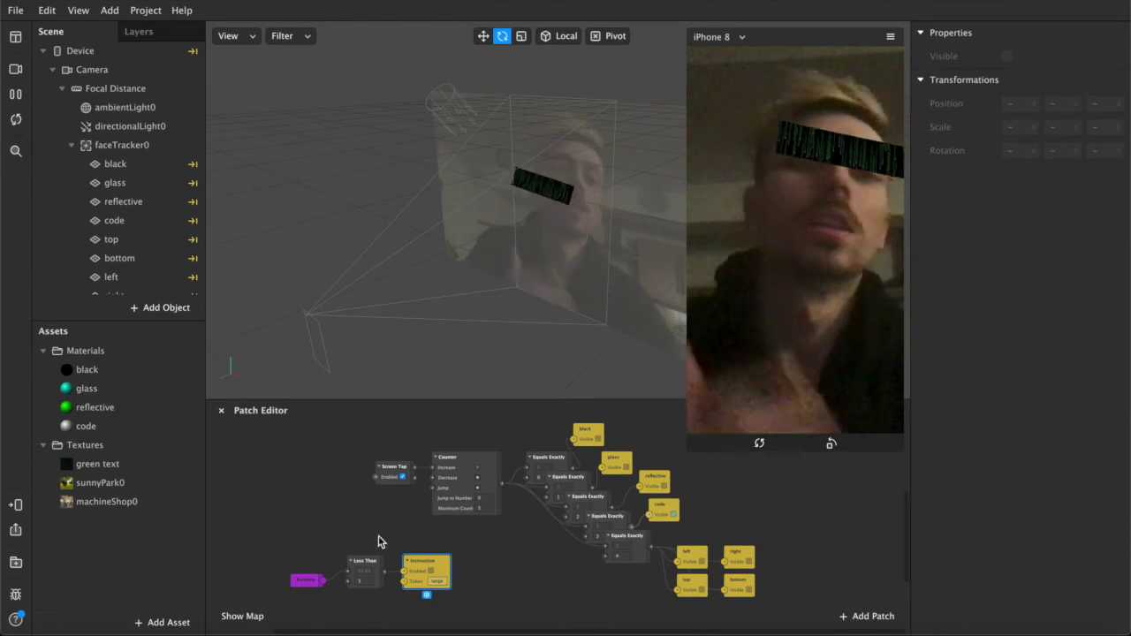
click(807, 367)
click(807, 367)
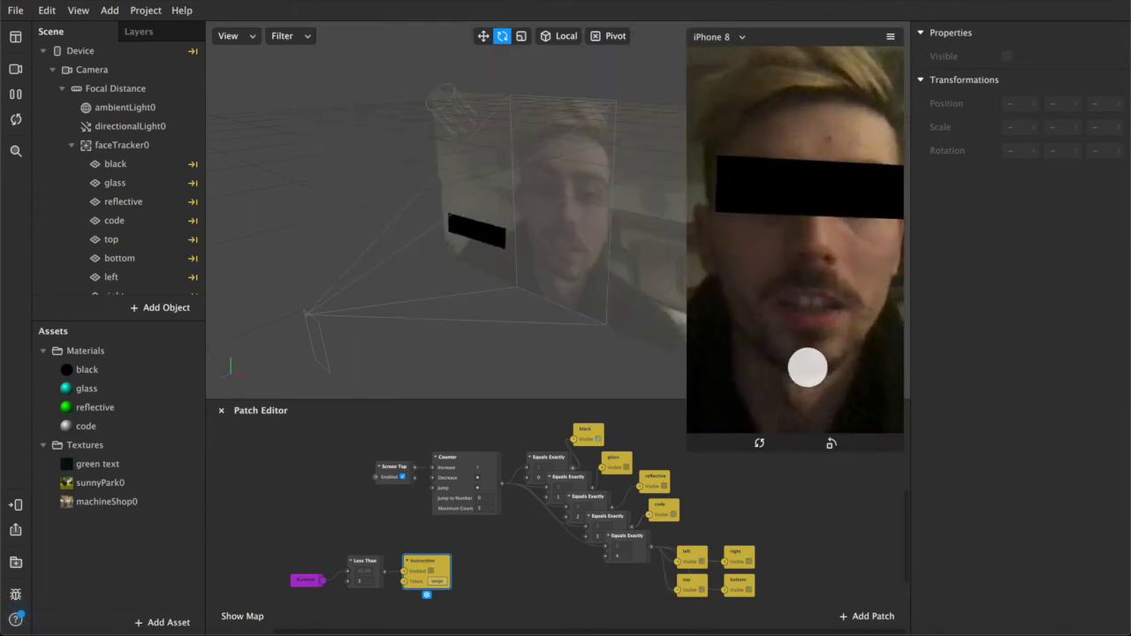
click(809, 371)
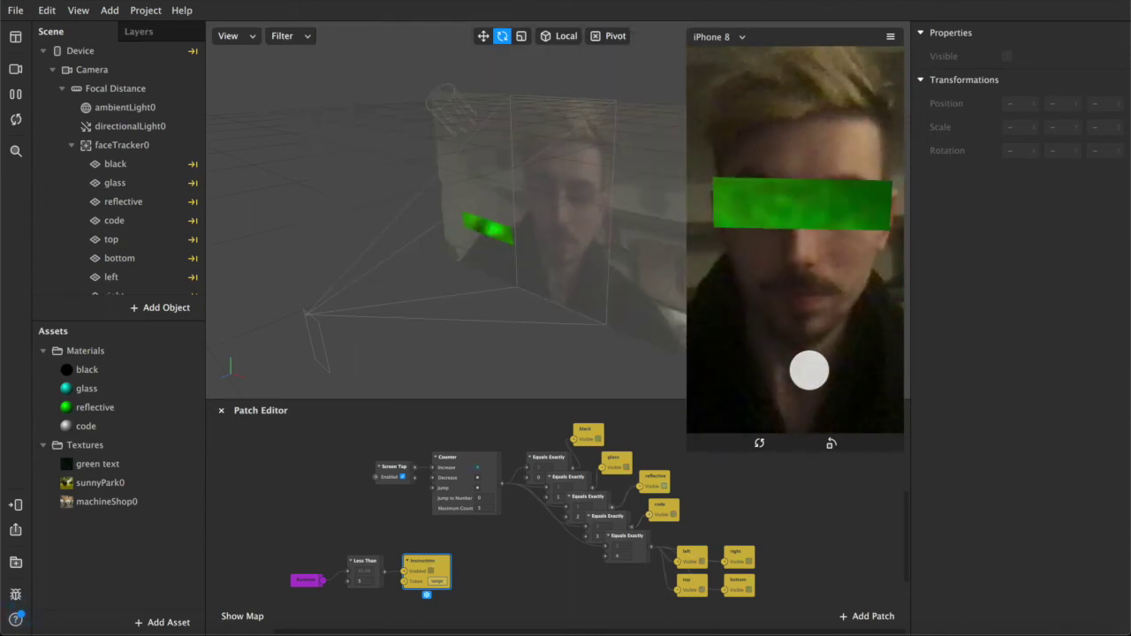
click(809, 372)
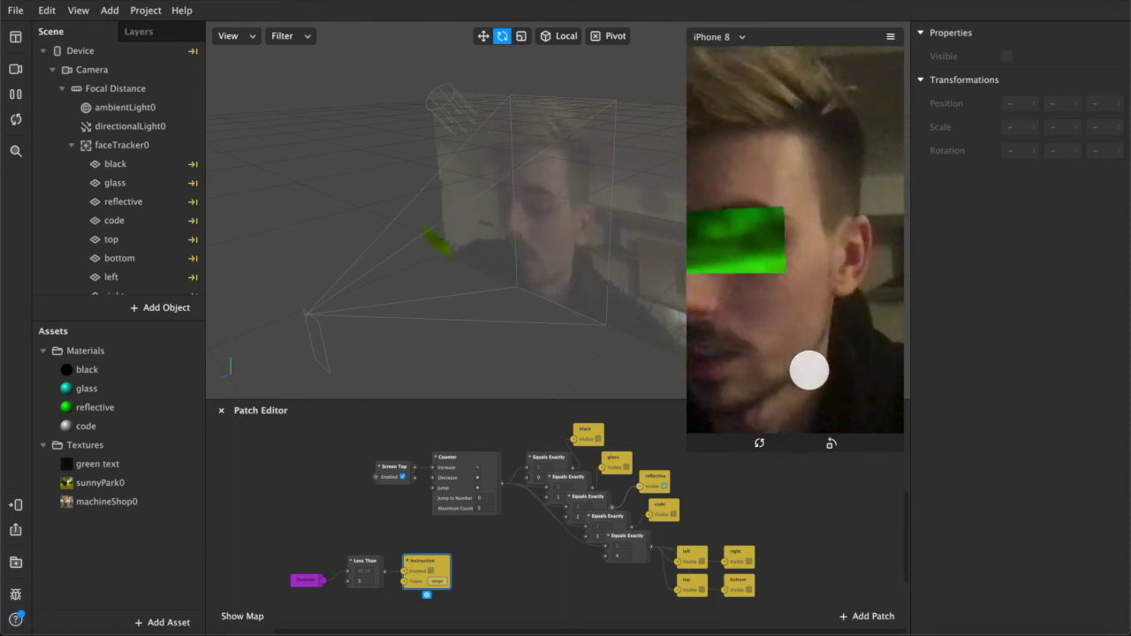